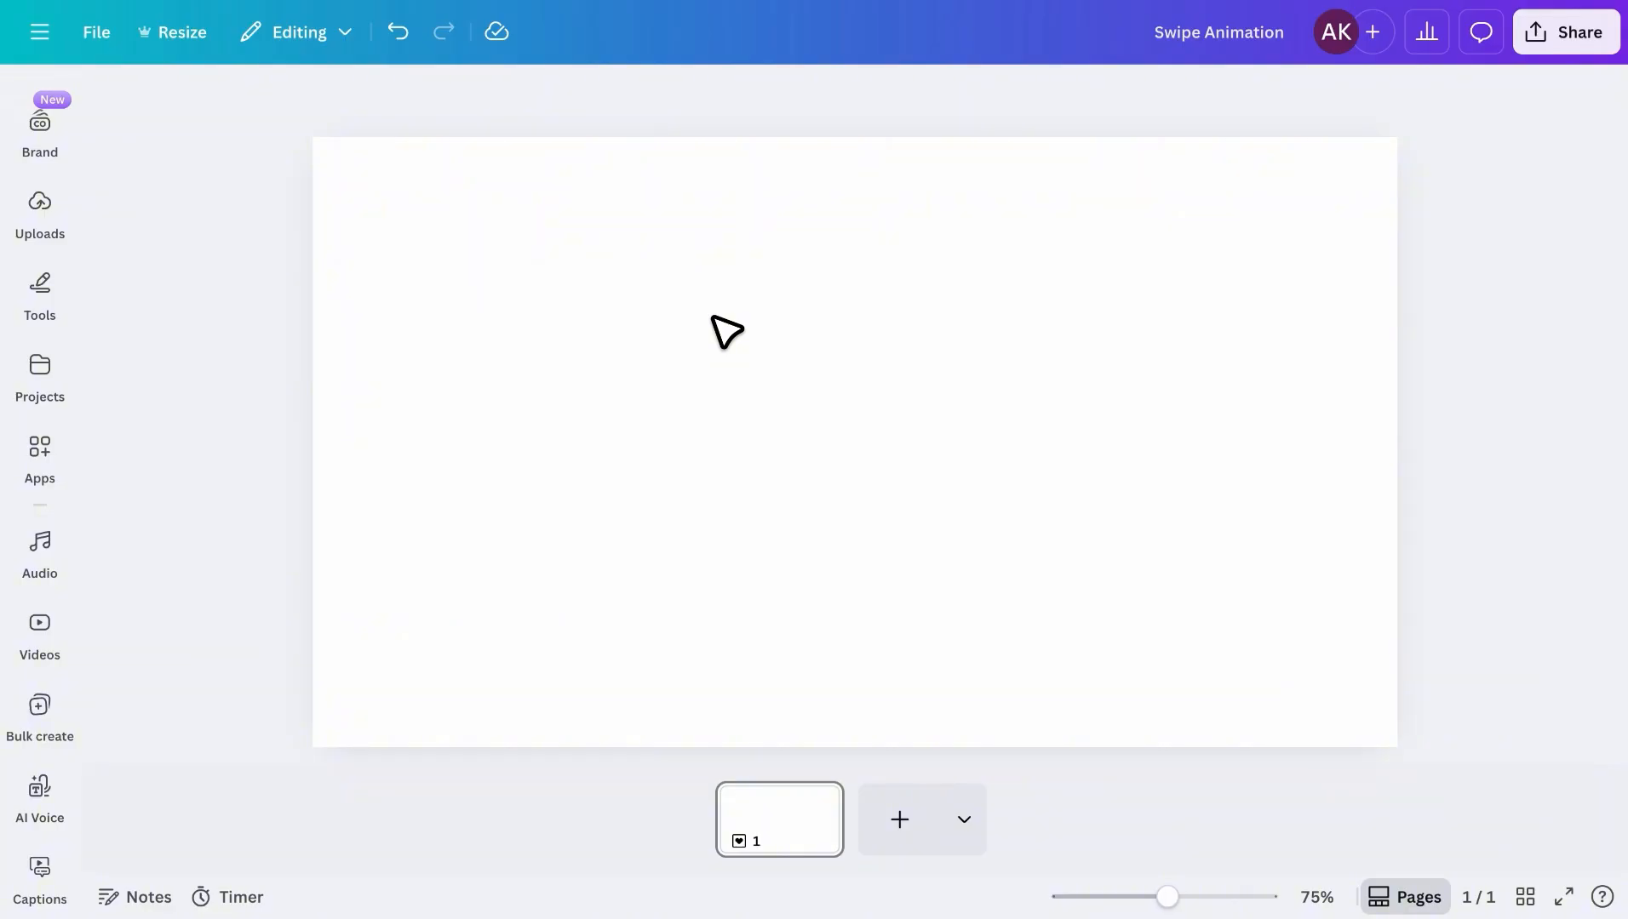
- Set the page's background to the solid colour #37353E
click(753, 288)
click(977, 98)
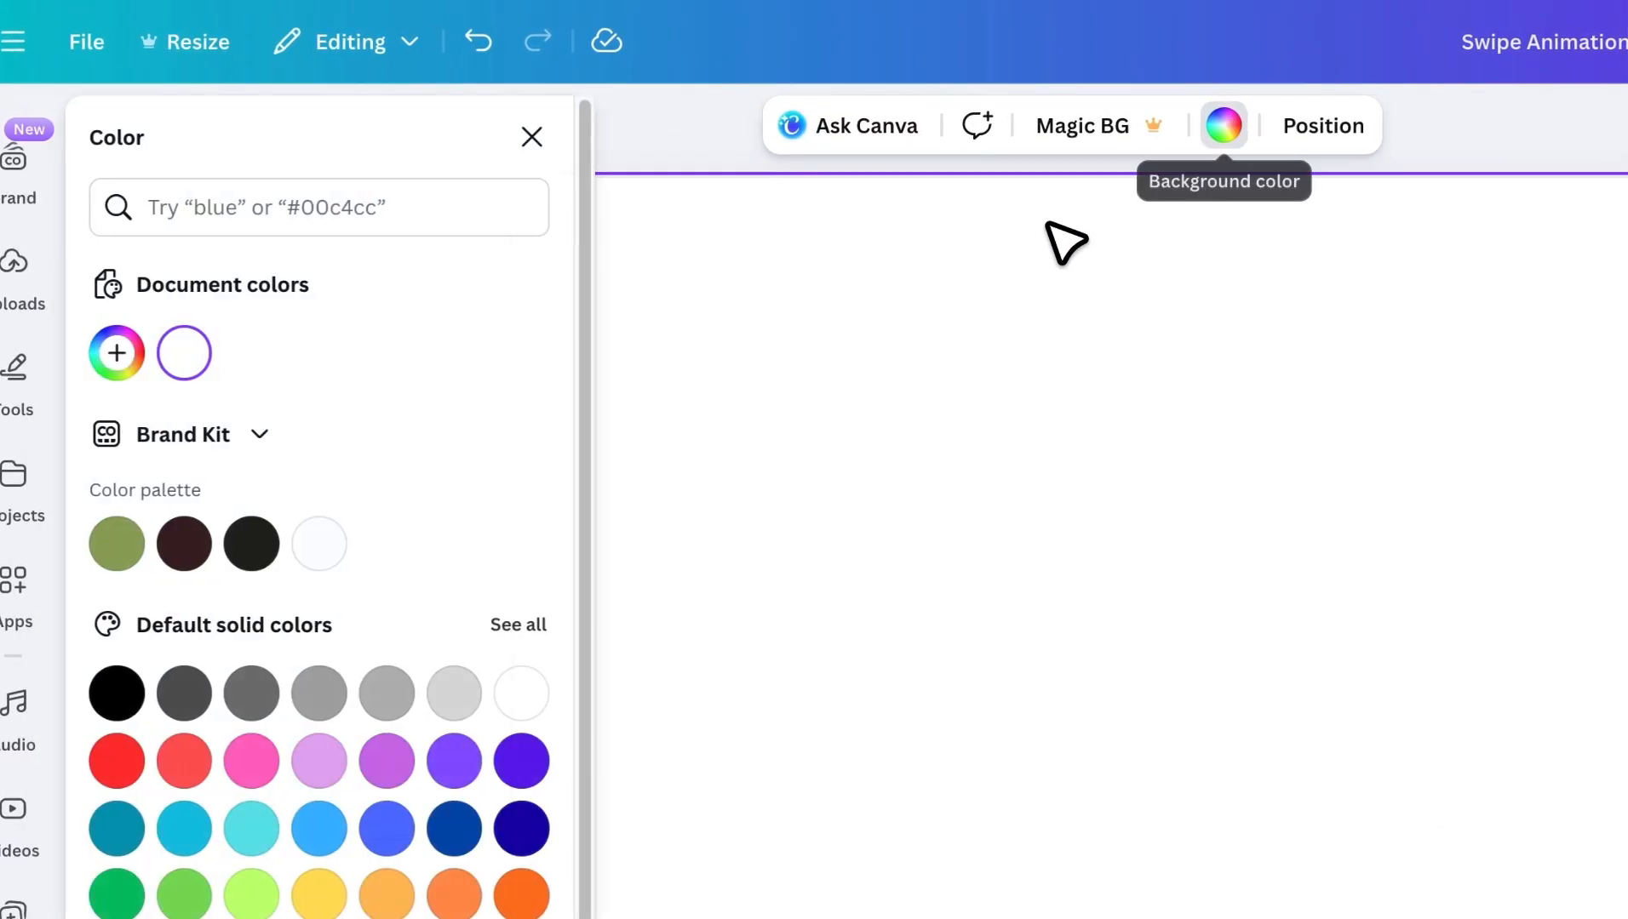
click(116, 352)
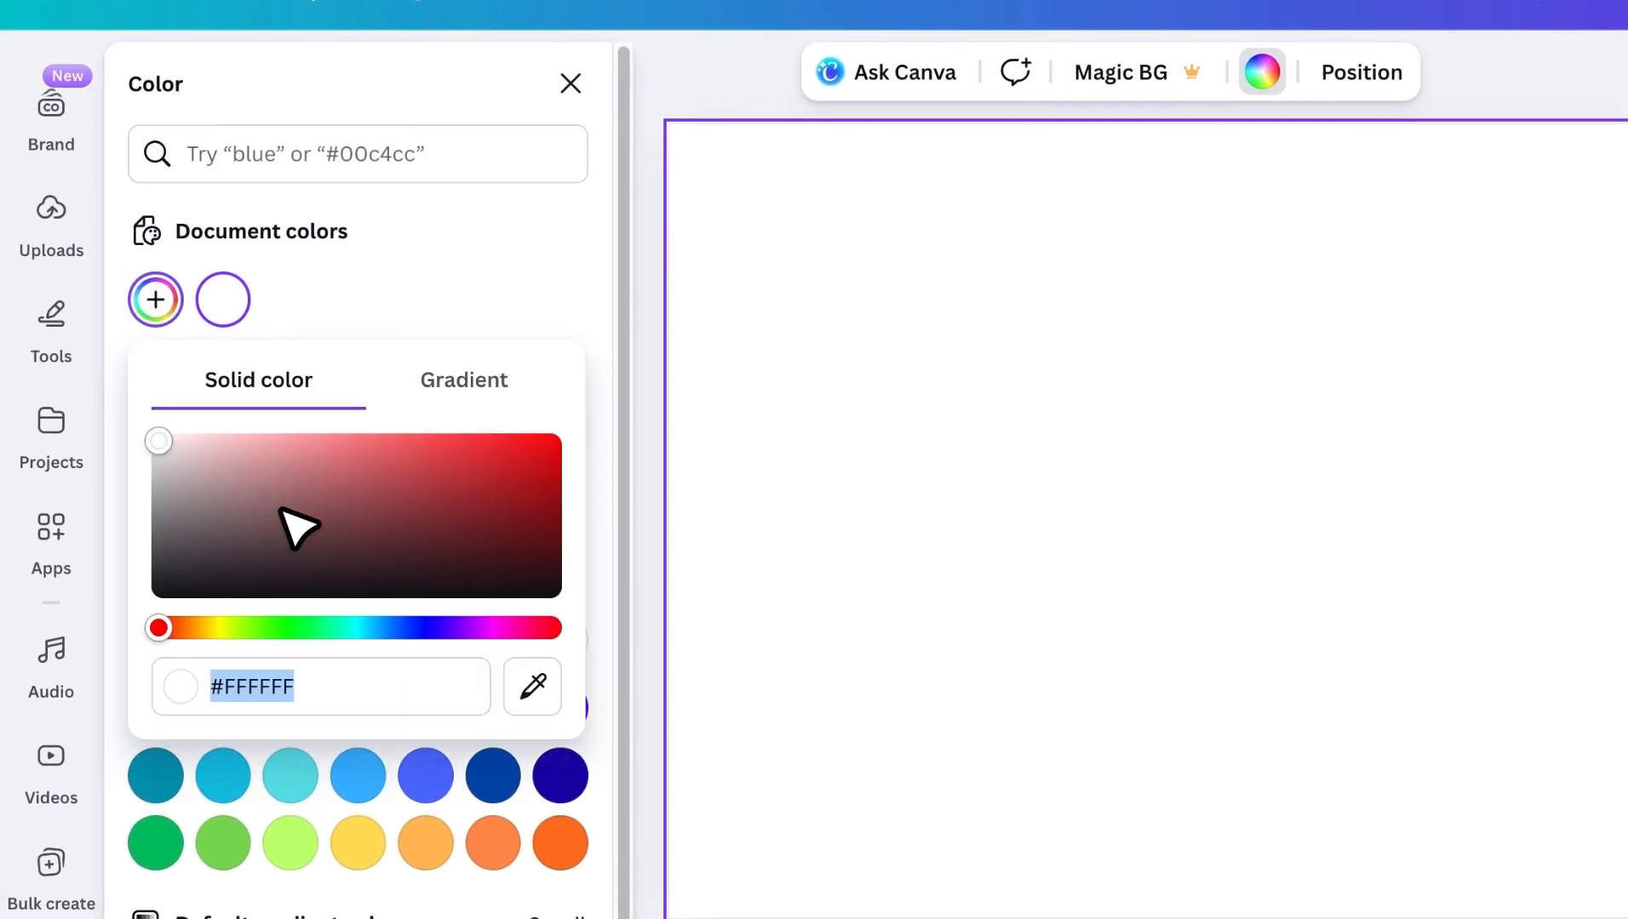
text(#37353E)
click(497, 293)
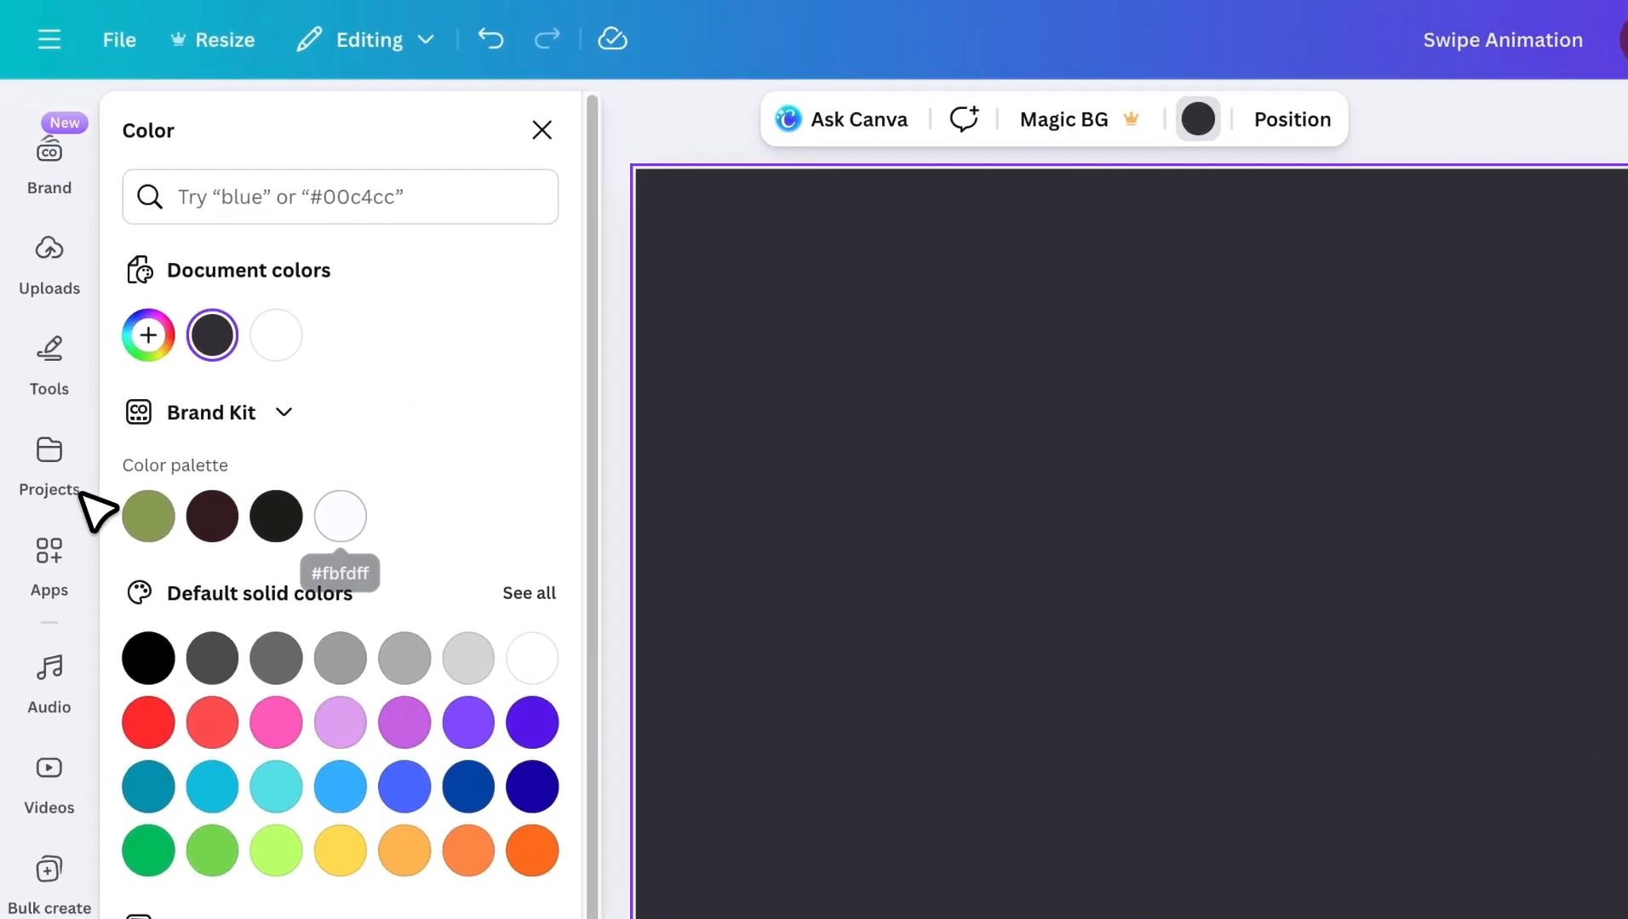
- Search the elements for "game controller" and browse the full set of photo results
scroll(69, 414, up, 3)
click(85, 238)
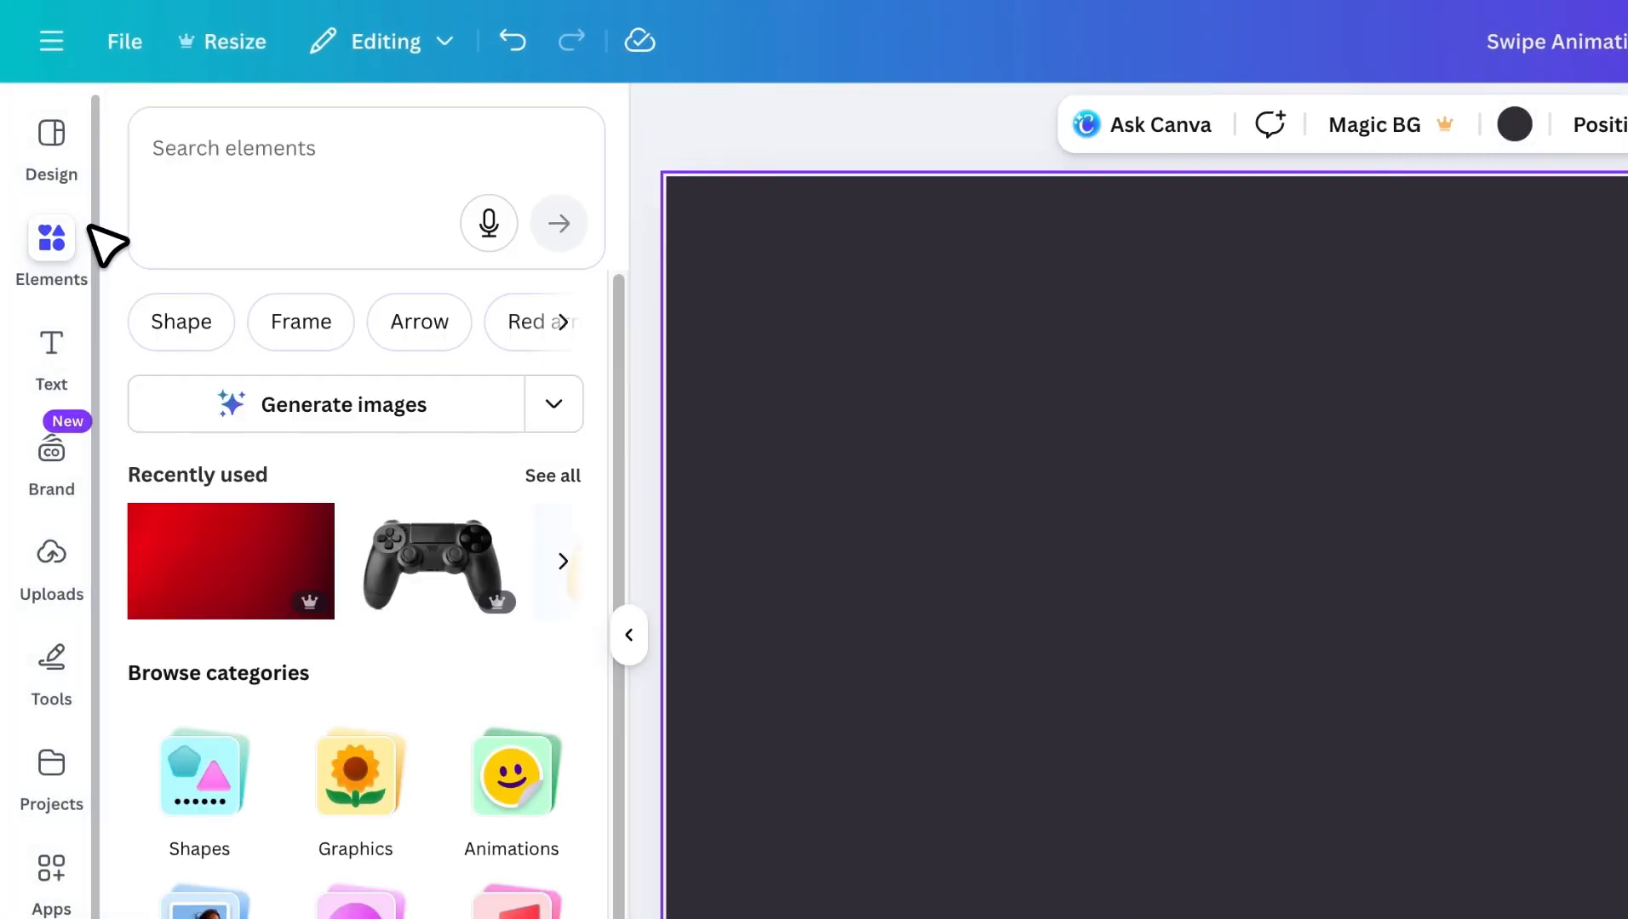
click(288, 152)
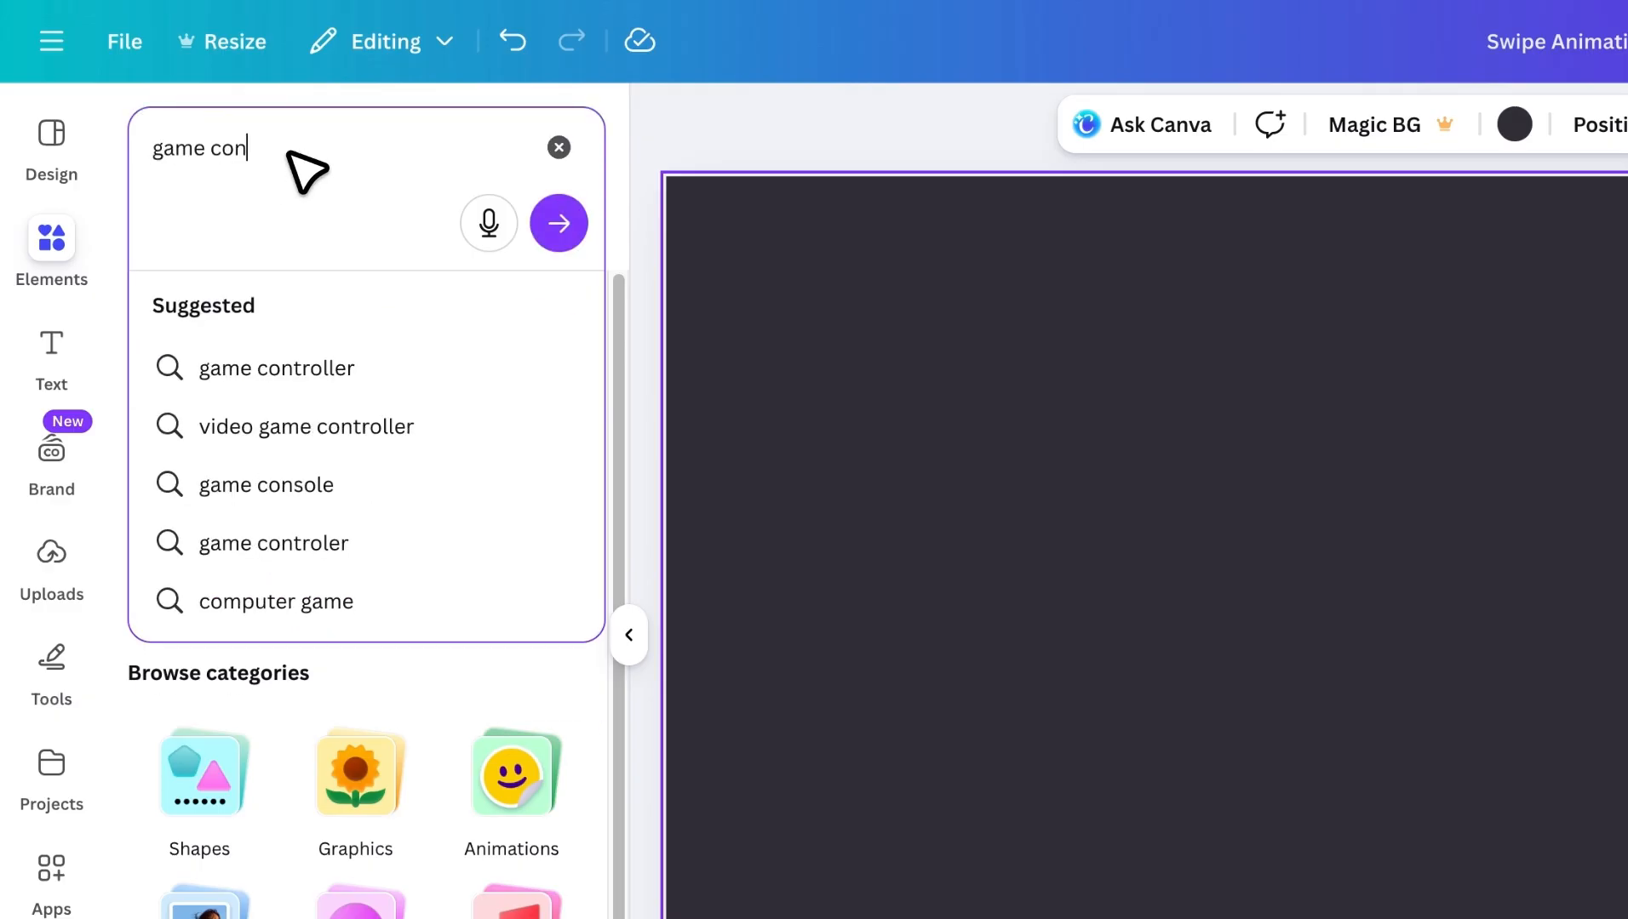
click(341, 369)
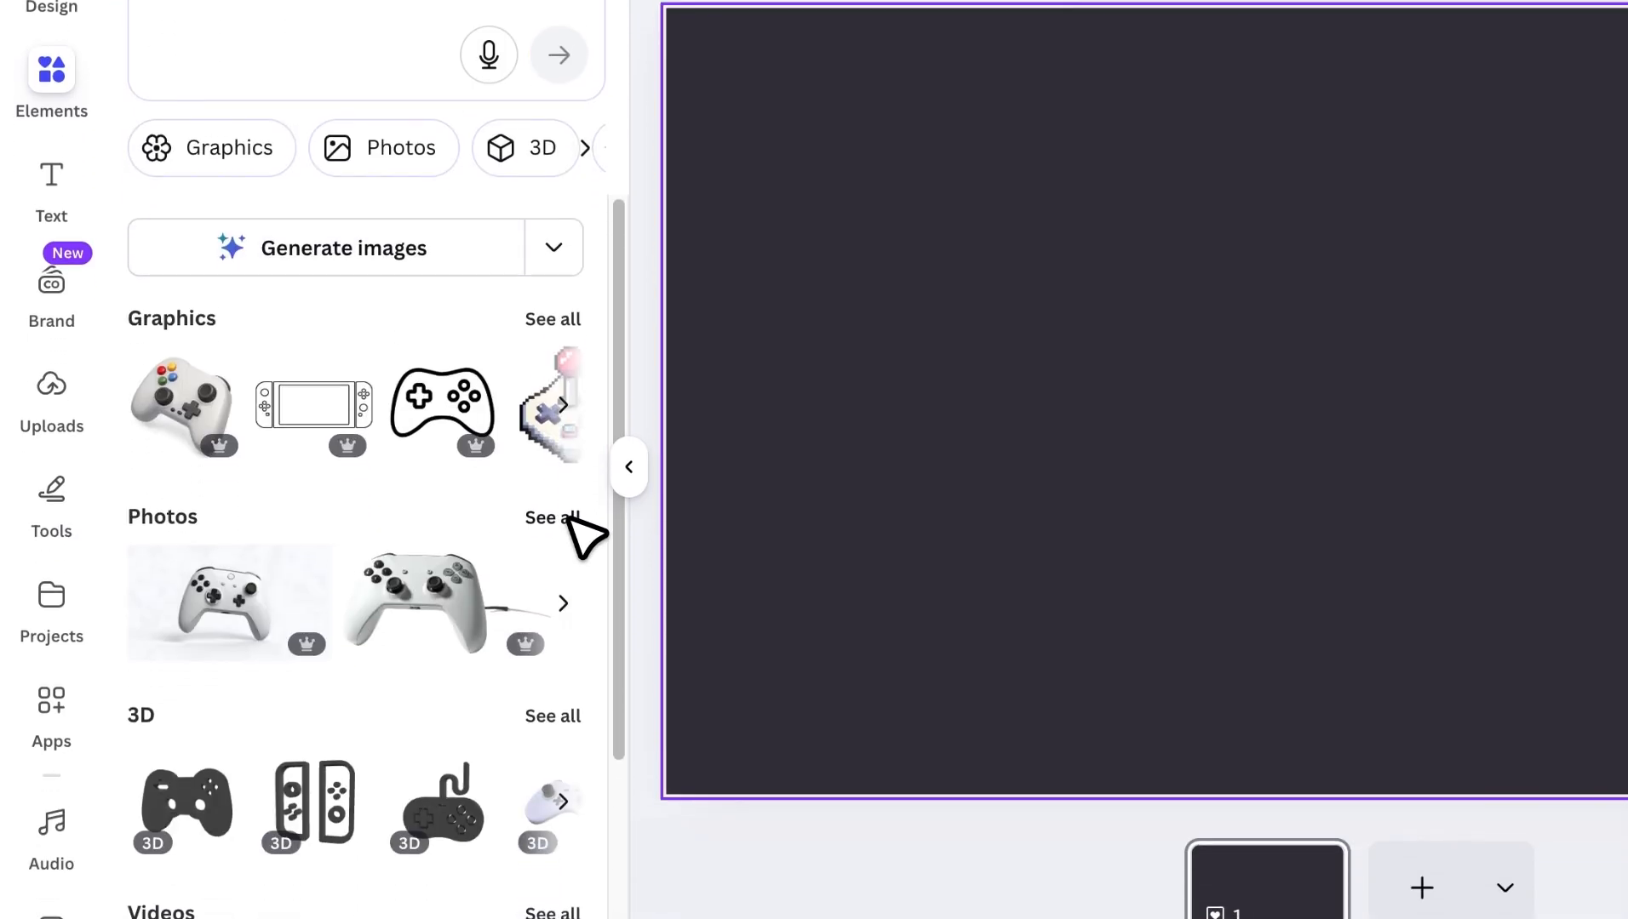
click(569, 521)
scroll(574, 511, down, 5)
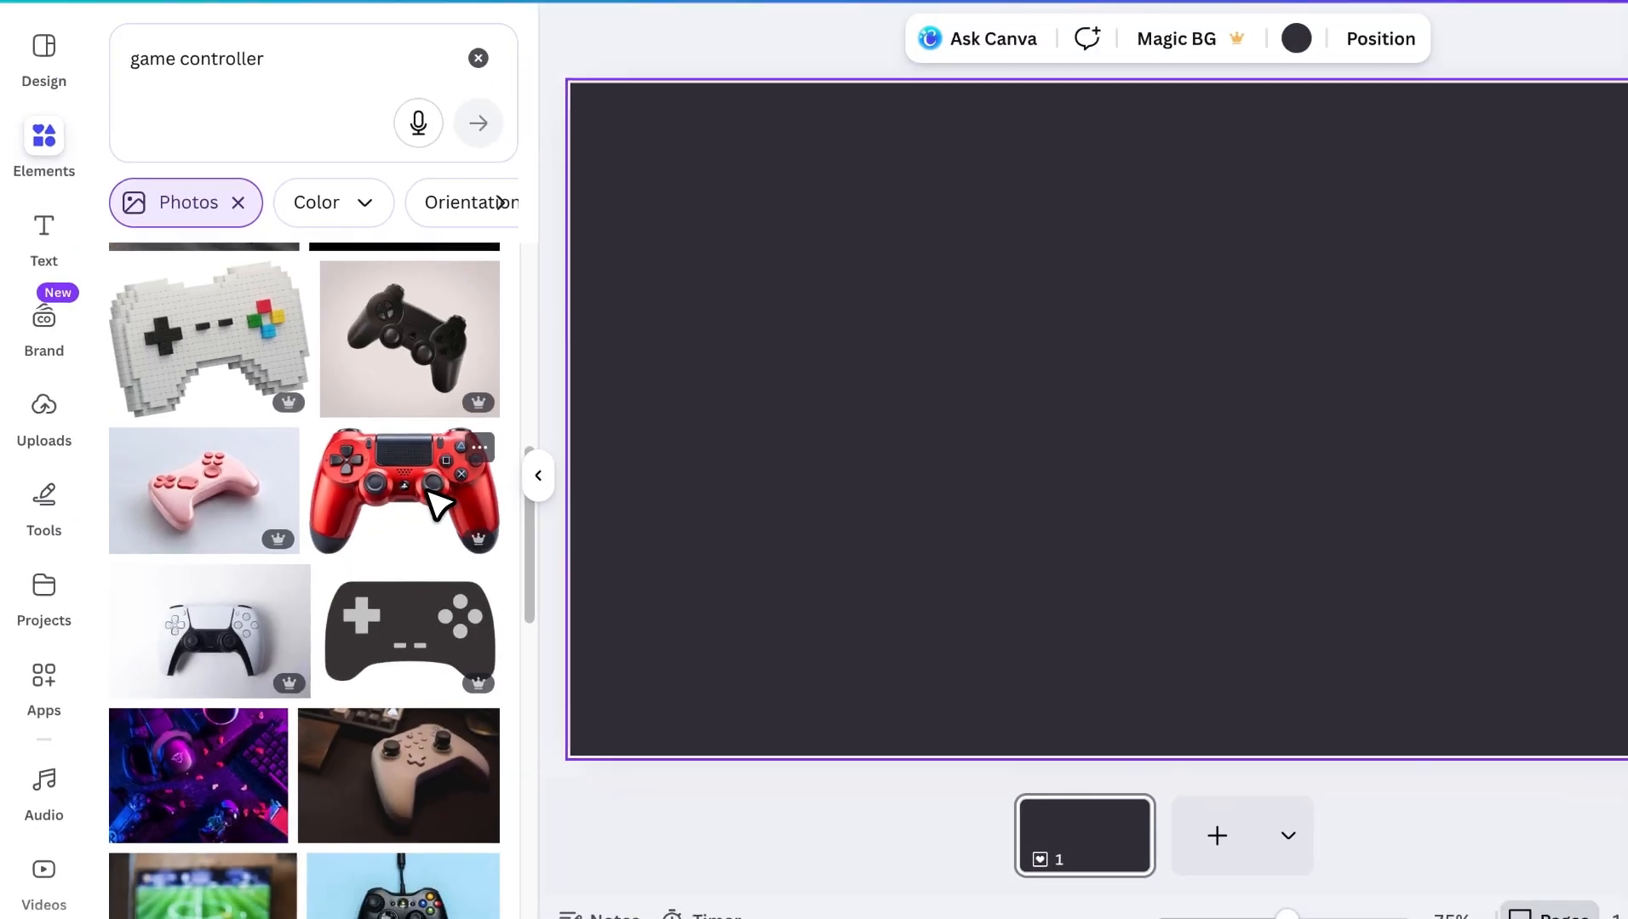
- Add the red controller photo to the page, plus the green controller photo from its full recommendations
click(428, 491)
click(456, 615)
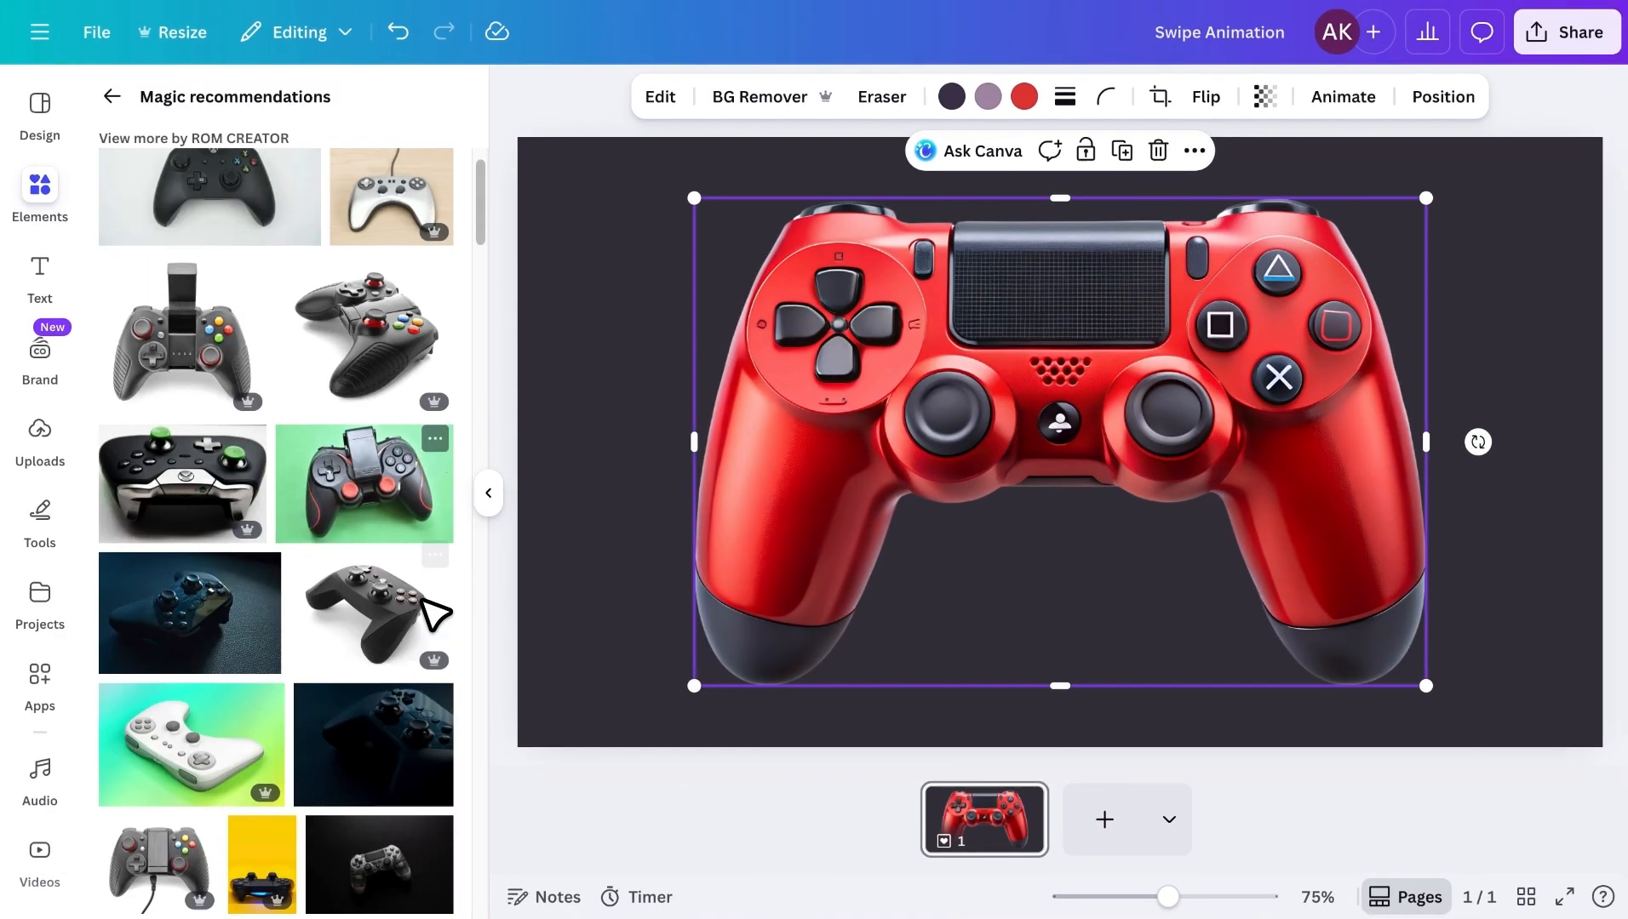
scroll(430, 610, down, 5)
click(400, 600)
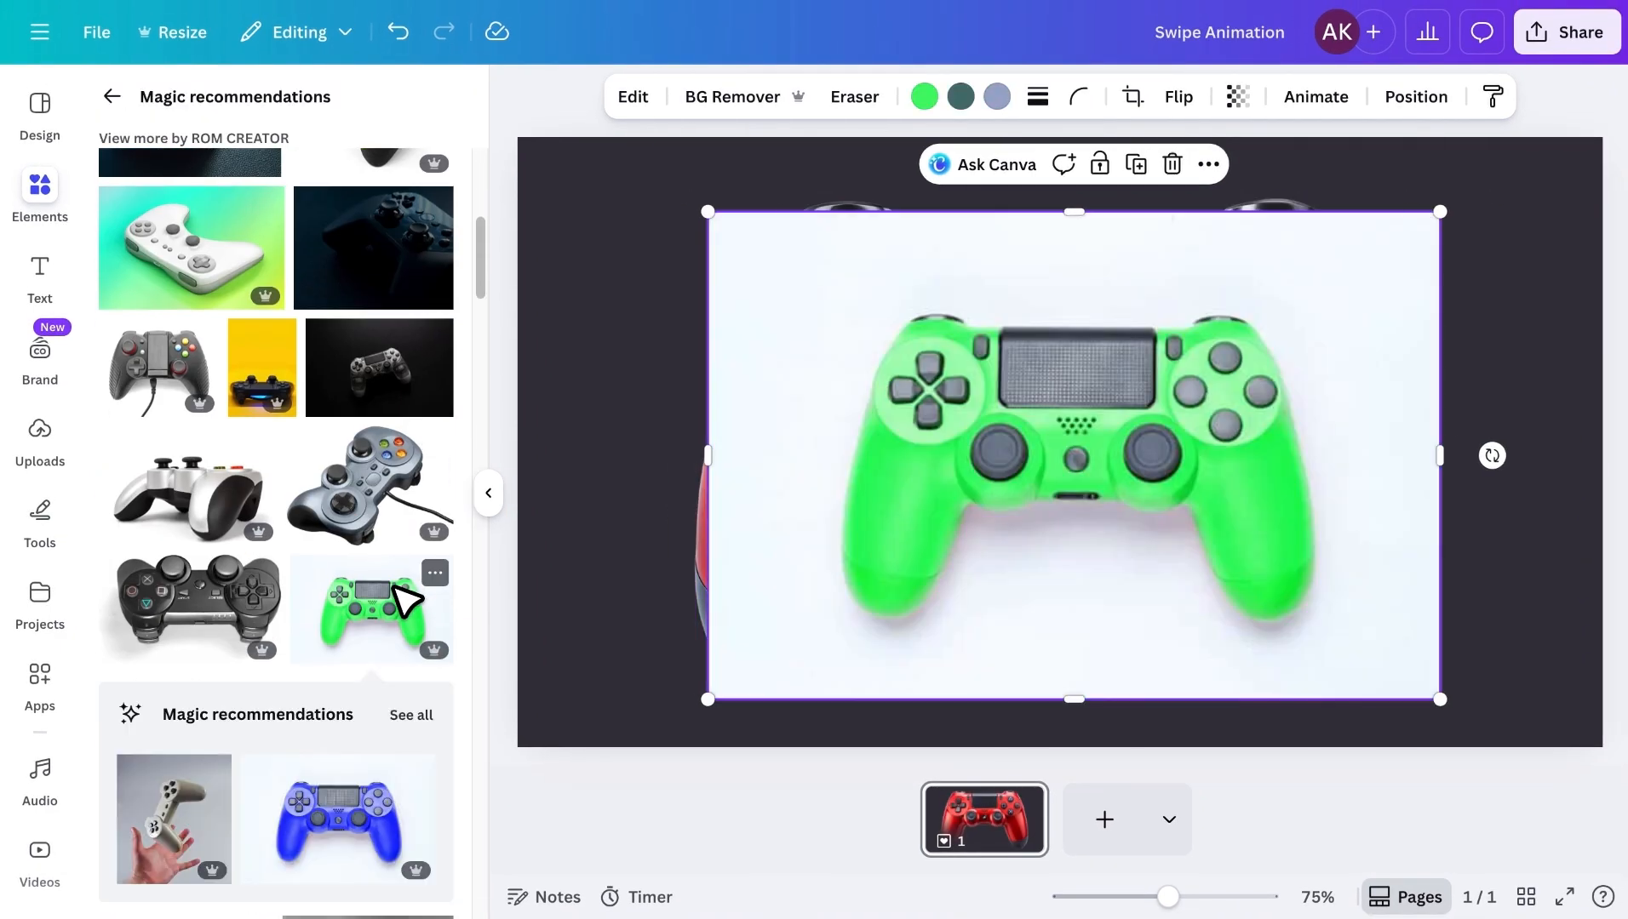
- Add the matching blue and yellow controller photos from the recommendations and close the elements browser
scroll(396, 647, down, 1)
click(387, 688)
scroll(392, 684, down, 5)
scroll(393, 647, down, 1)
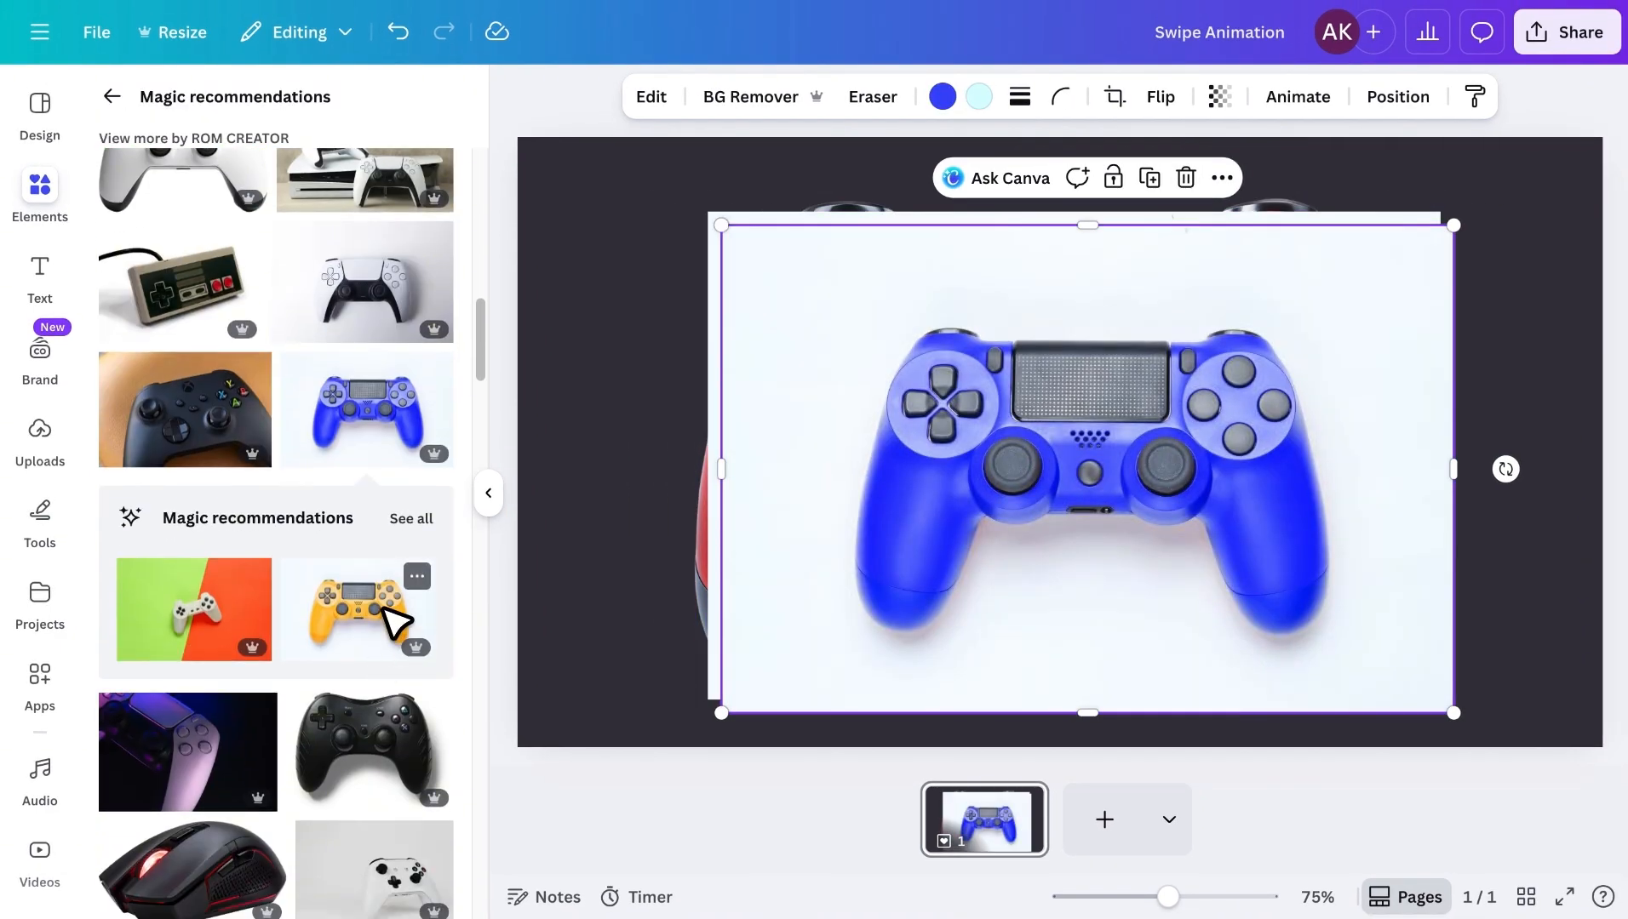
click(383, 608)
click(488, 493)
- Remove the backgrounds of the yellow, blue and green controller photos, moving the yellow and blue ones aside
click(536, 98)
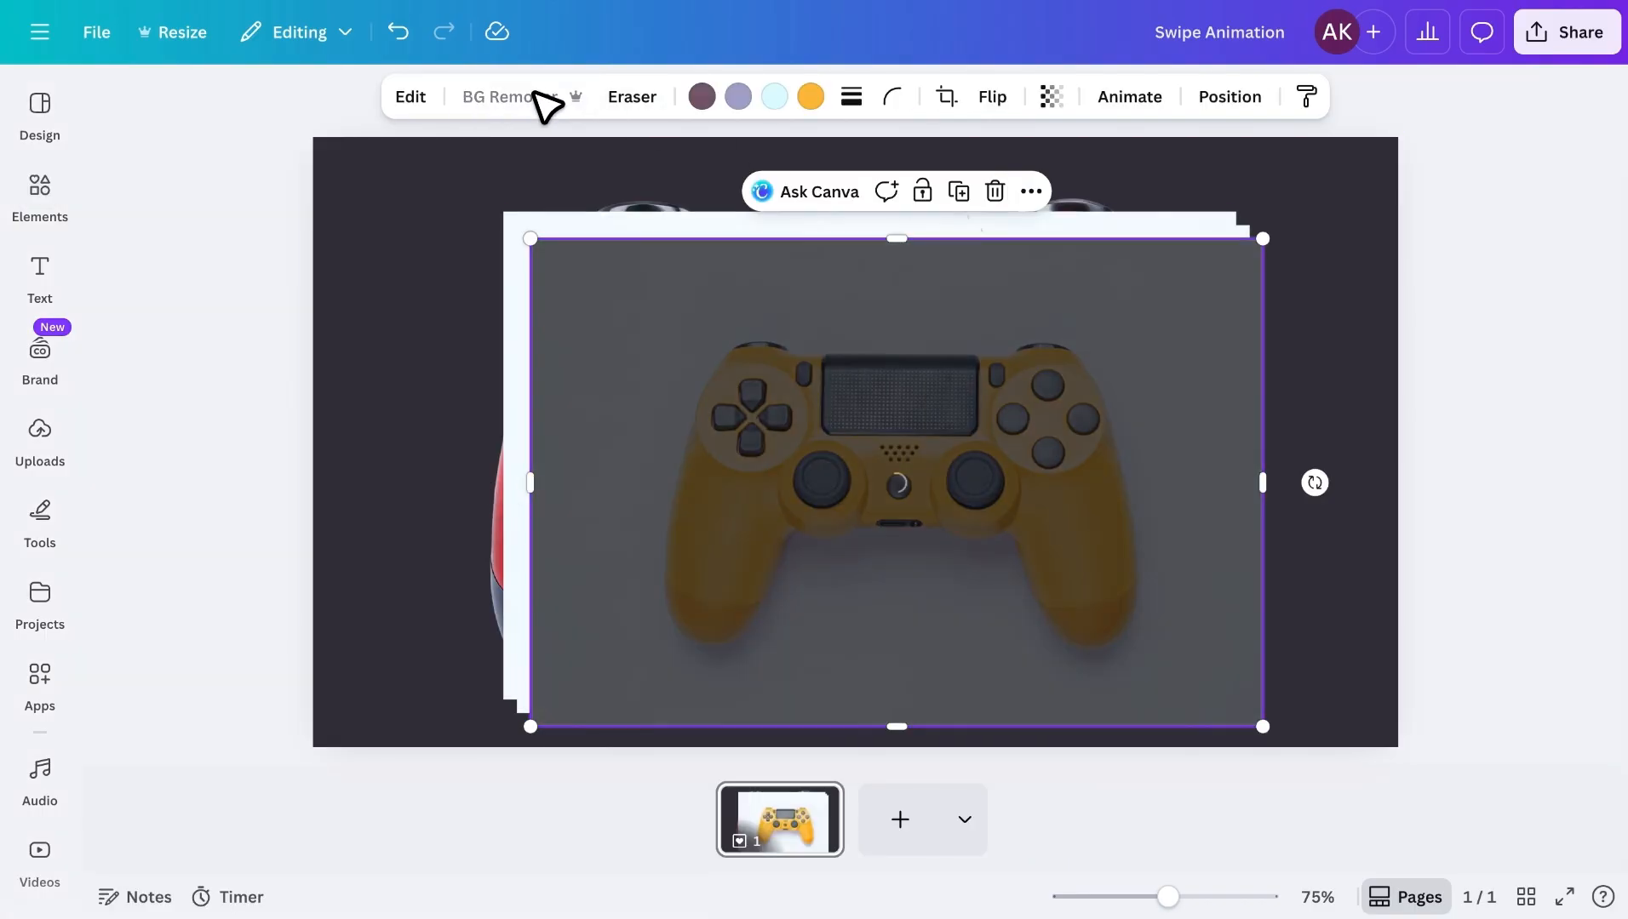
drag(739, 363, 1030, 368)
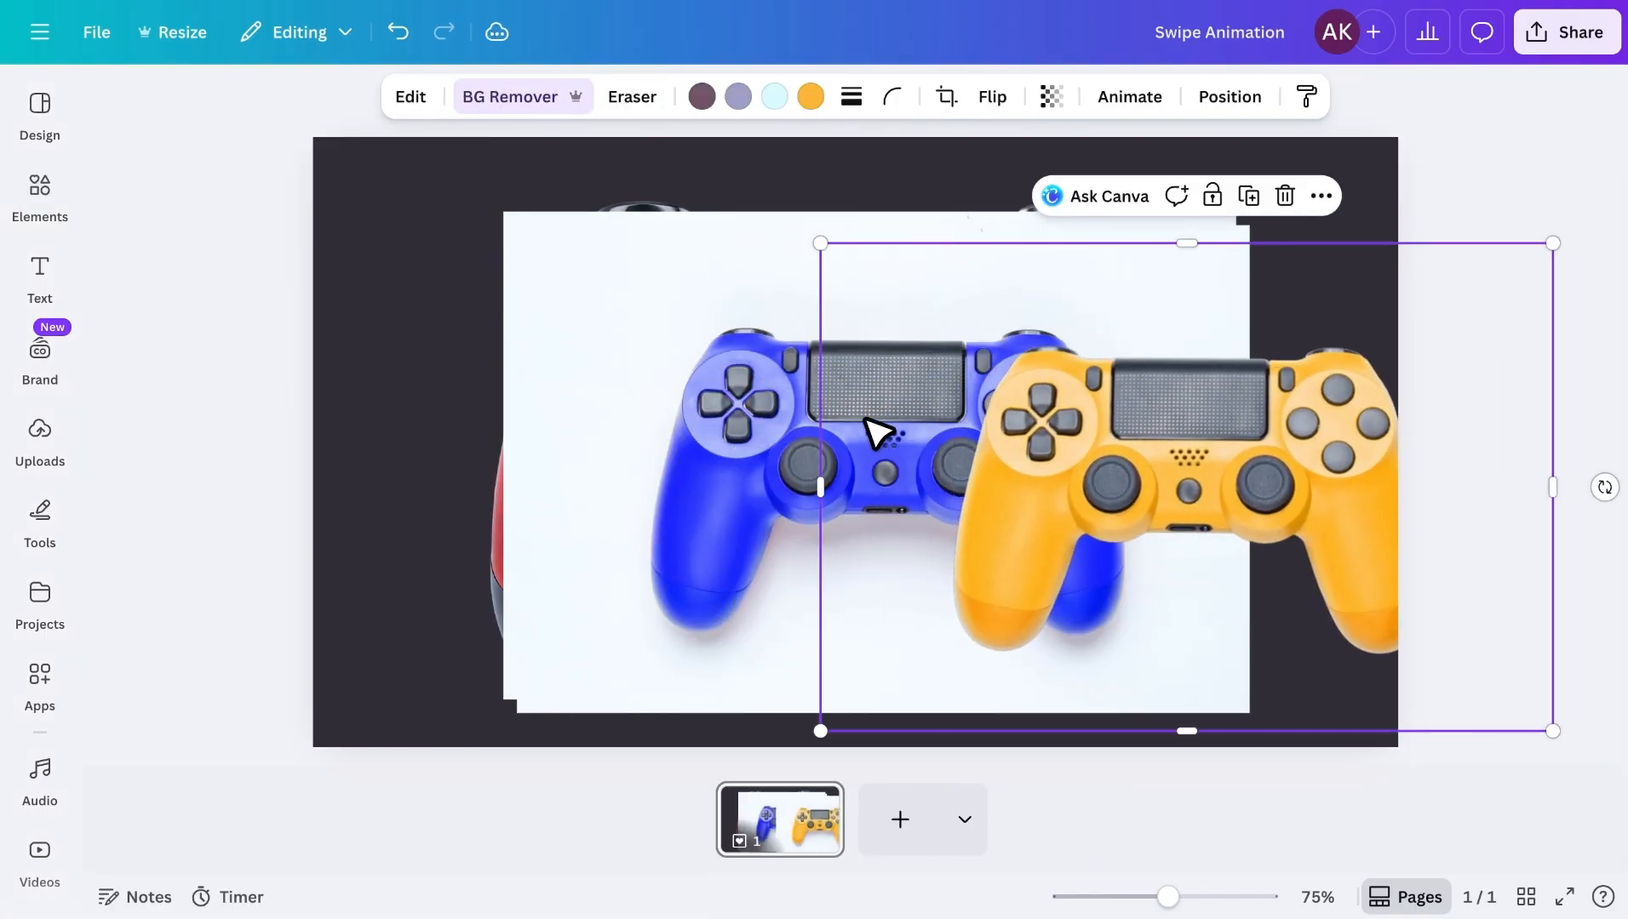
click(865, 426)
click(571, 96)
drag(857, 303, 1096, 194)
click(732, 366)
click(547, 104)
- Crop the green controller image closely on all four sides and move it to the page's left half
drag(503, 455, 625, 459)
drag(696, 376, 506, 362)
drag(1043, 442, 931, 375)
drag(682, 686, 681, 618)
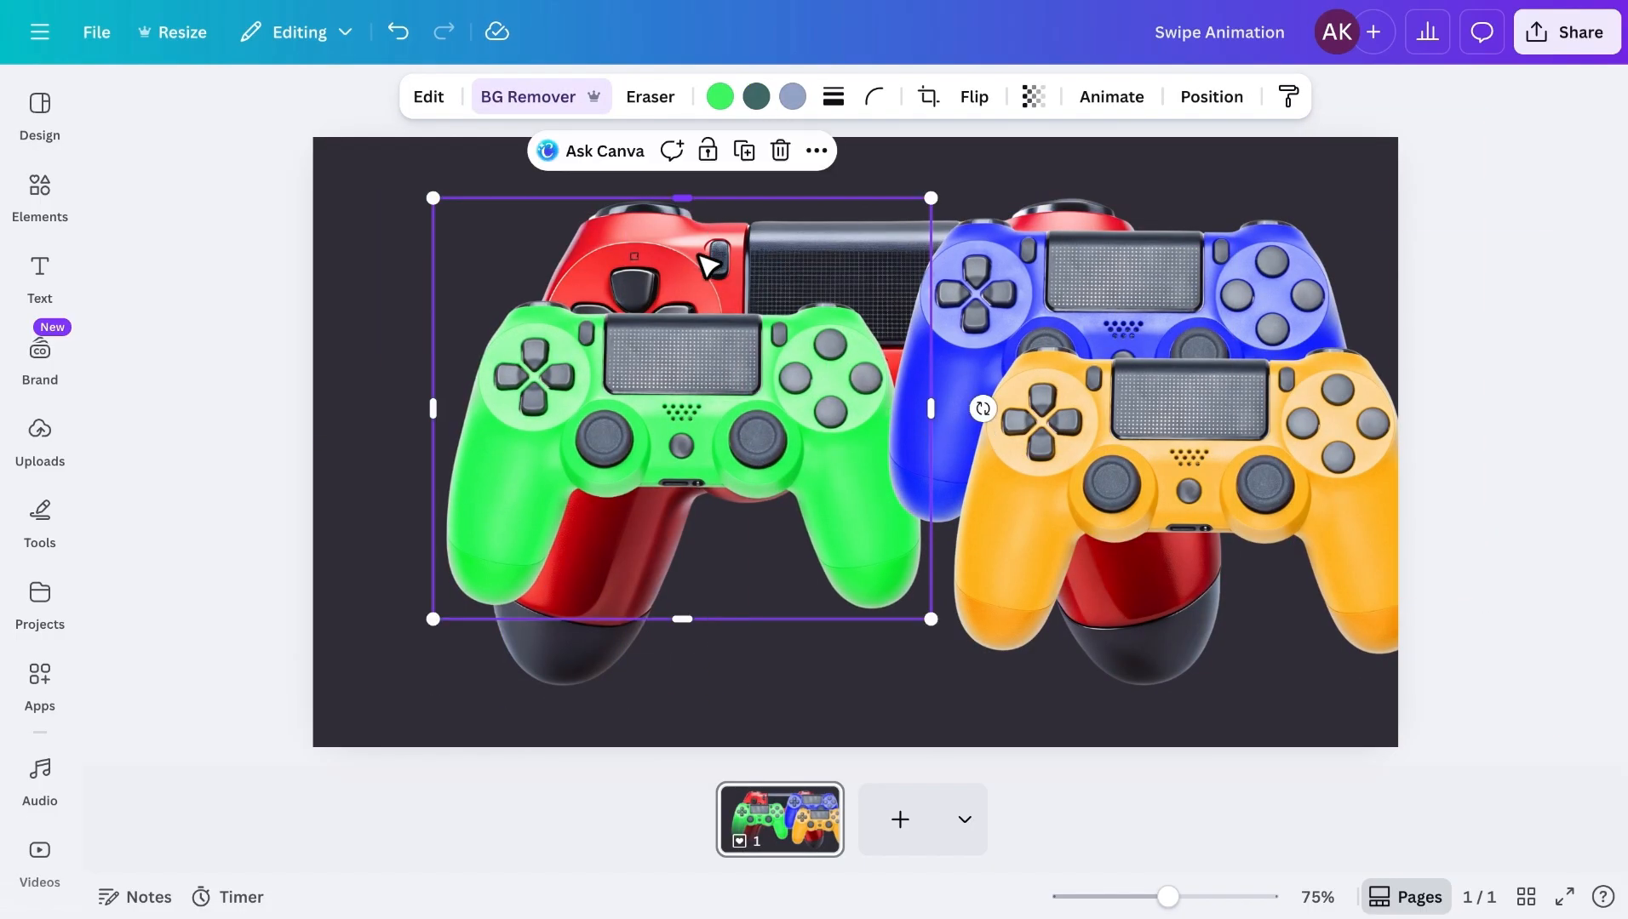
drag(682, 198, 716, 302)
drag(707, 383, 631, 393)
- Scale down the red controller so that it sits mostly behind the green one
click(890, 232)
click(673, 247)
drag(489, 196, 474, 540)
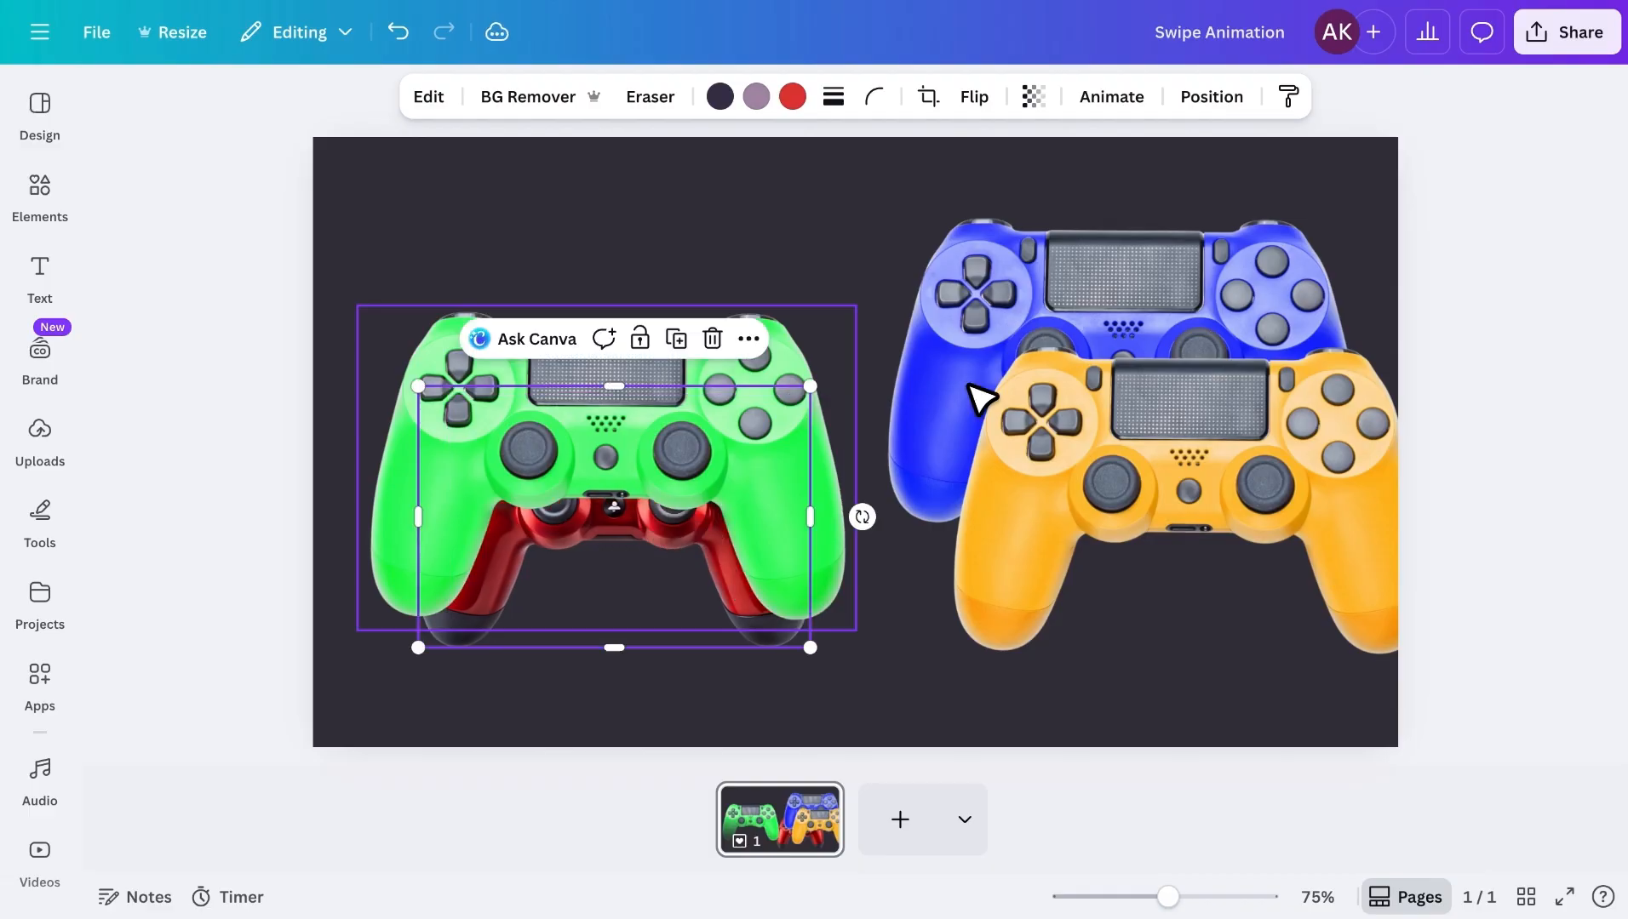
- Crop the yellow controller image closely on all four sides and move it over the green controller
click(988, 408)
drag(815, 488, 942, 529)
drag(1107, 545, 903, 480)
drag(1045, 668, 1044, 597)
drag(1350, 385, 1233, 405)
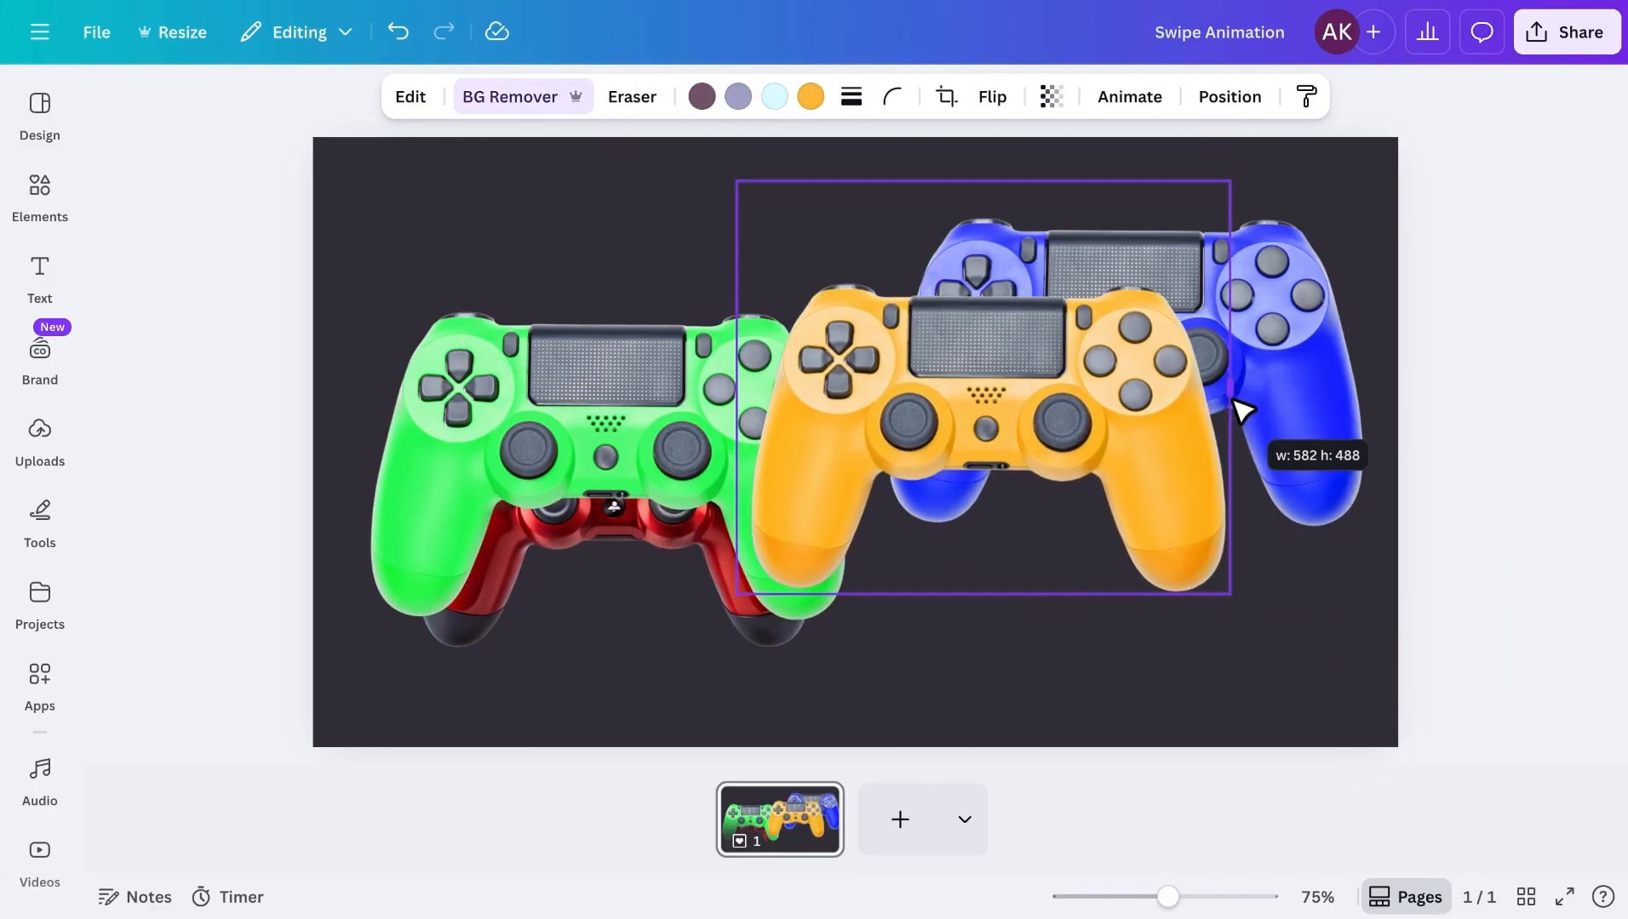
drag(985, 182, 1037, 285)
drag(984, 345, 590, 295)
- Crop the empty margins of the blue controller image on all four sides
click(858, 325)
drag(756, 358, 884, 411)
drag(1185, 603, 1194, 545)
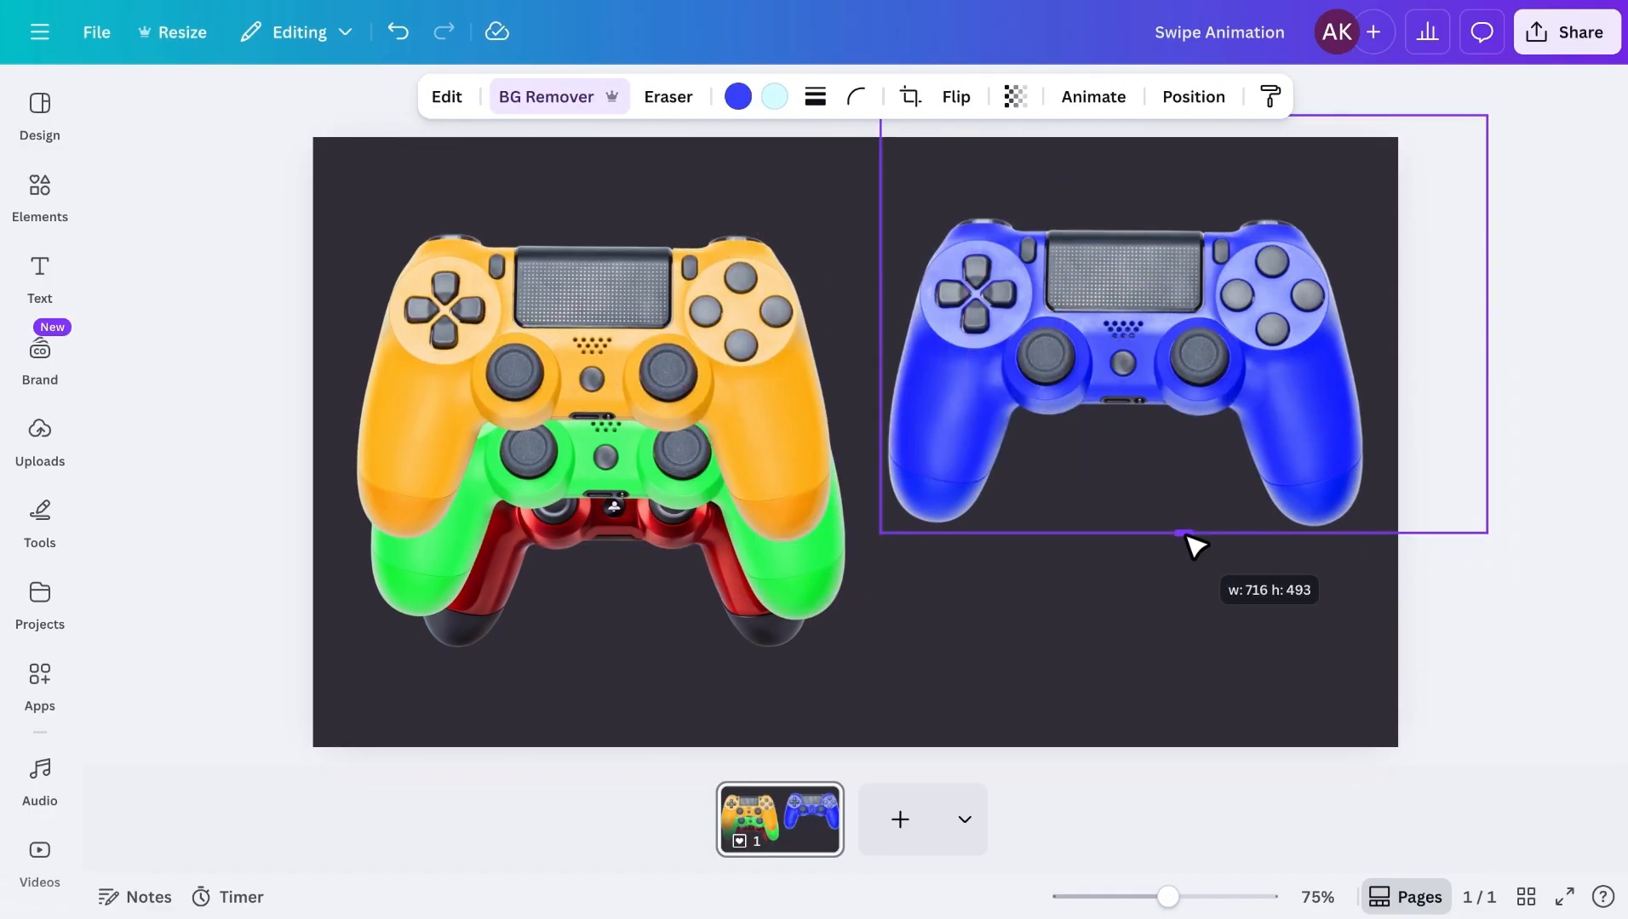
drag(1370, 351, 1373, 352)
drag(1330, 126, 1333, 223)
- Spread the controllers to the page corners: yellow upper left, green lower right, blue upper right, red lower left
click(716, 424)
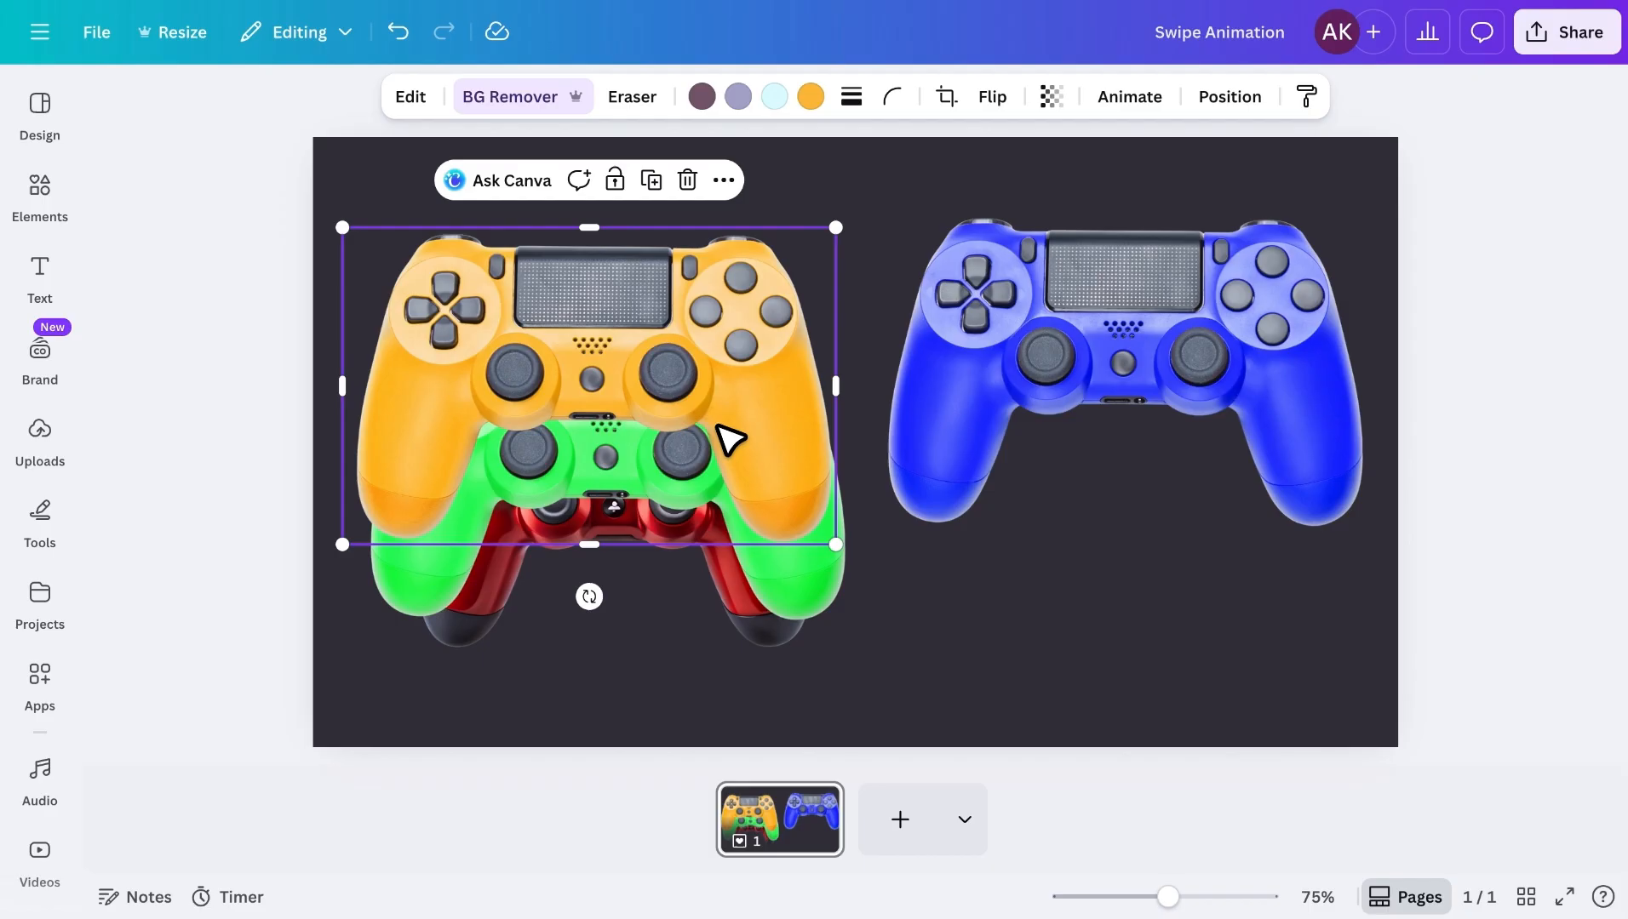
drag(679, 347, 571, 188)
drag(742, 487, 1330, 700)
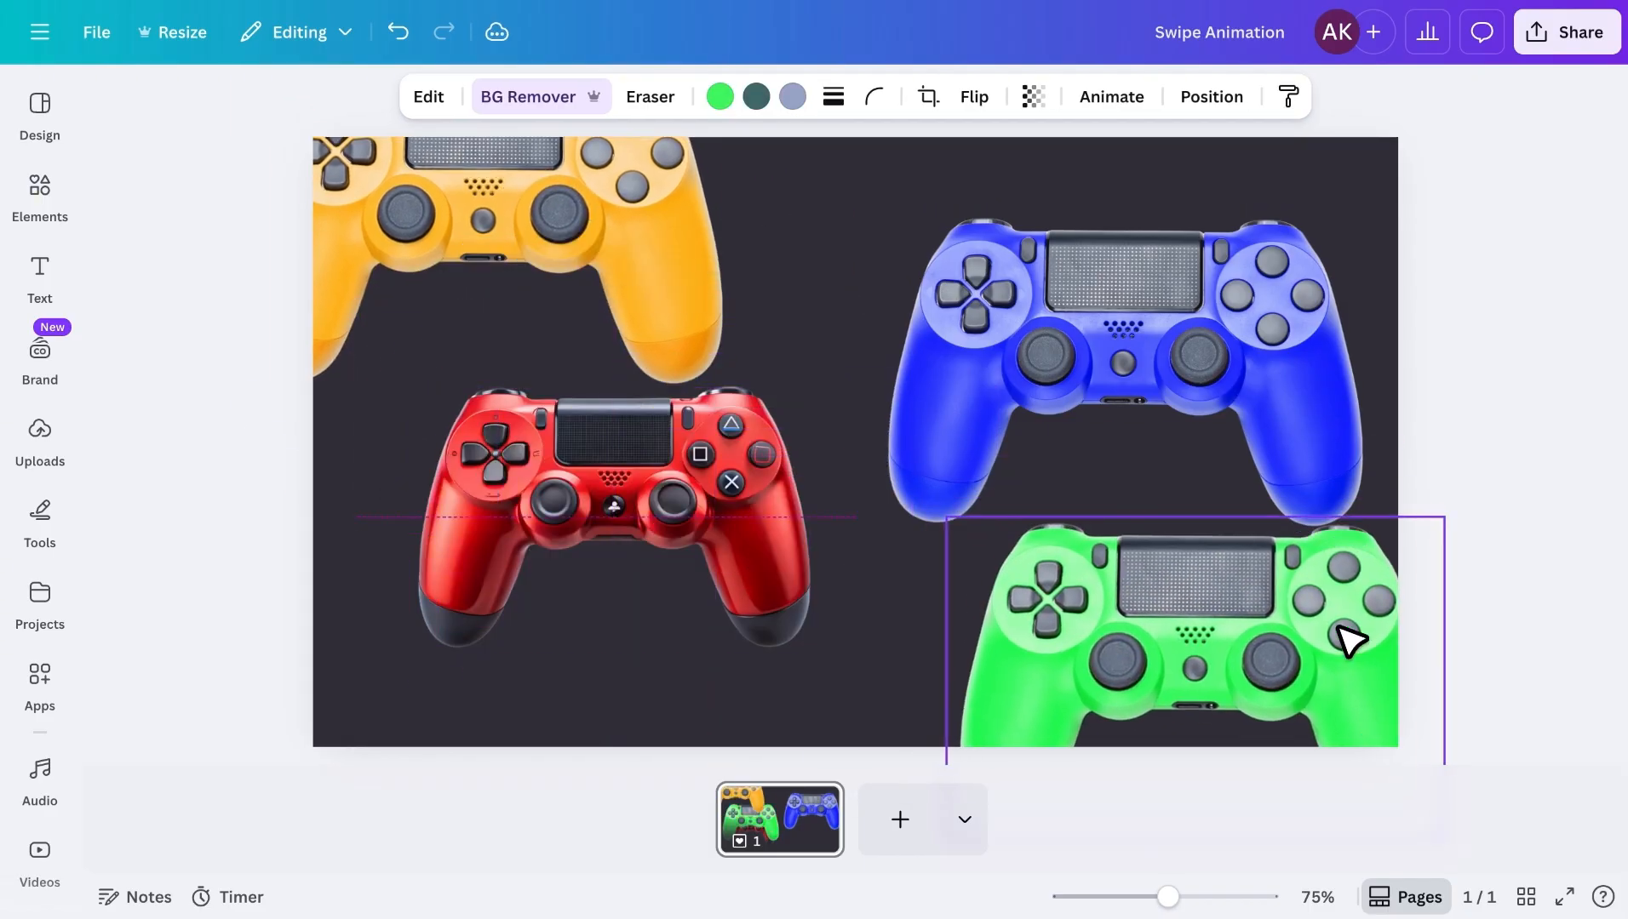
click(1328, 400)
drag(1267, 375, 1410, 270)
drag(687, 489, 537, 544)
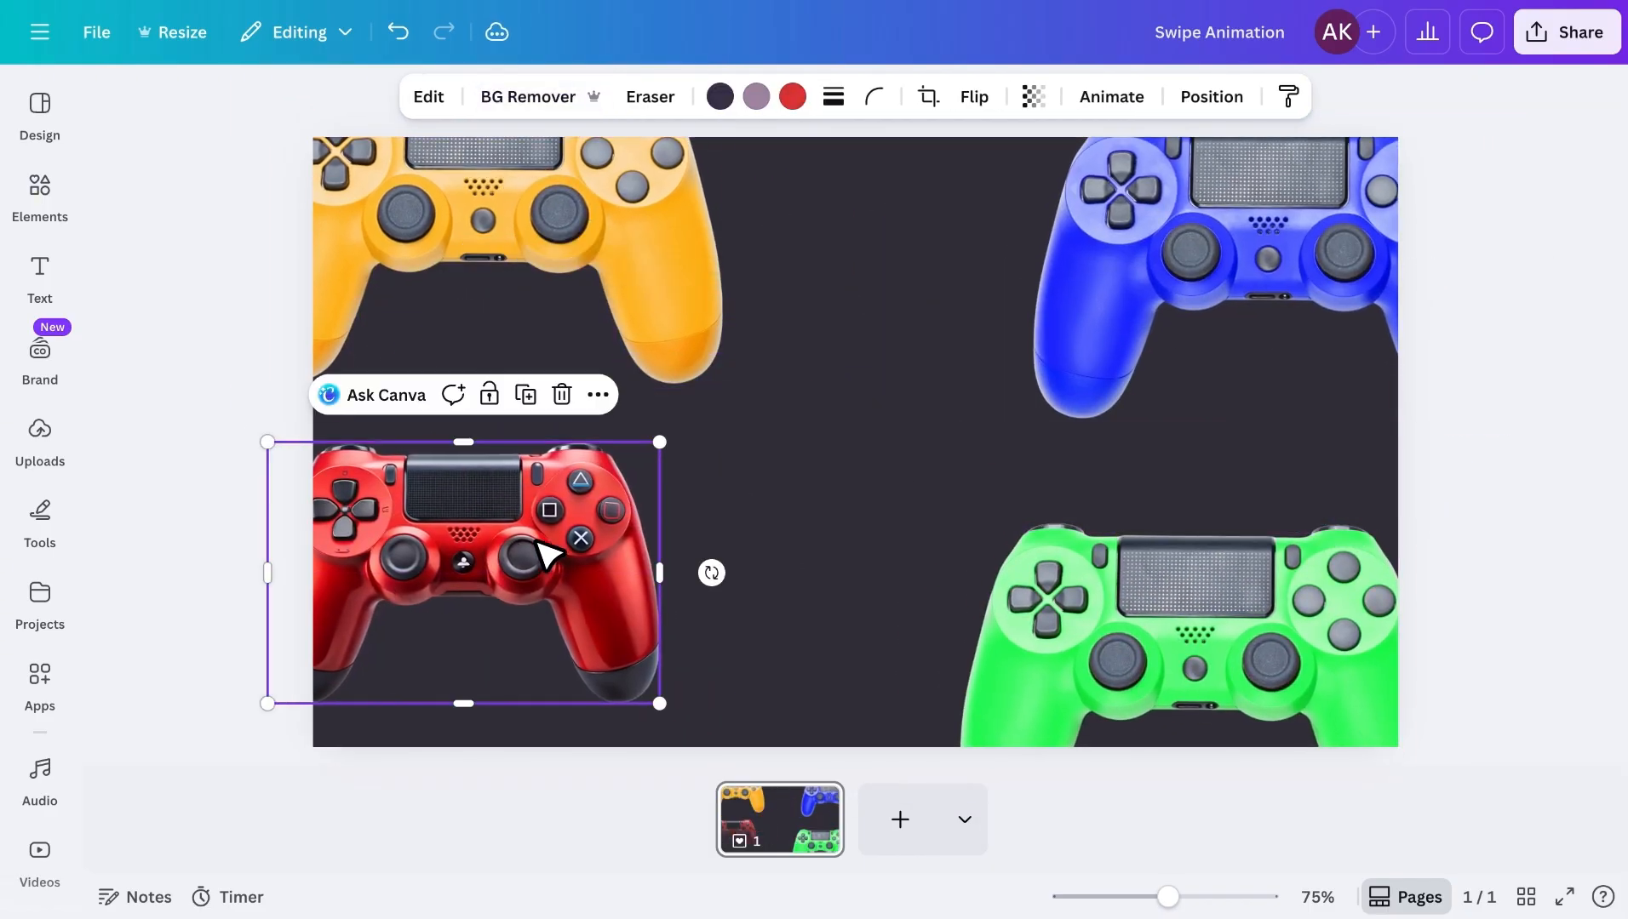
- Add a white circle about 260 px wide in the middle of the page
key(c)
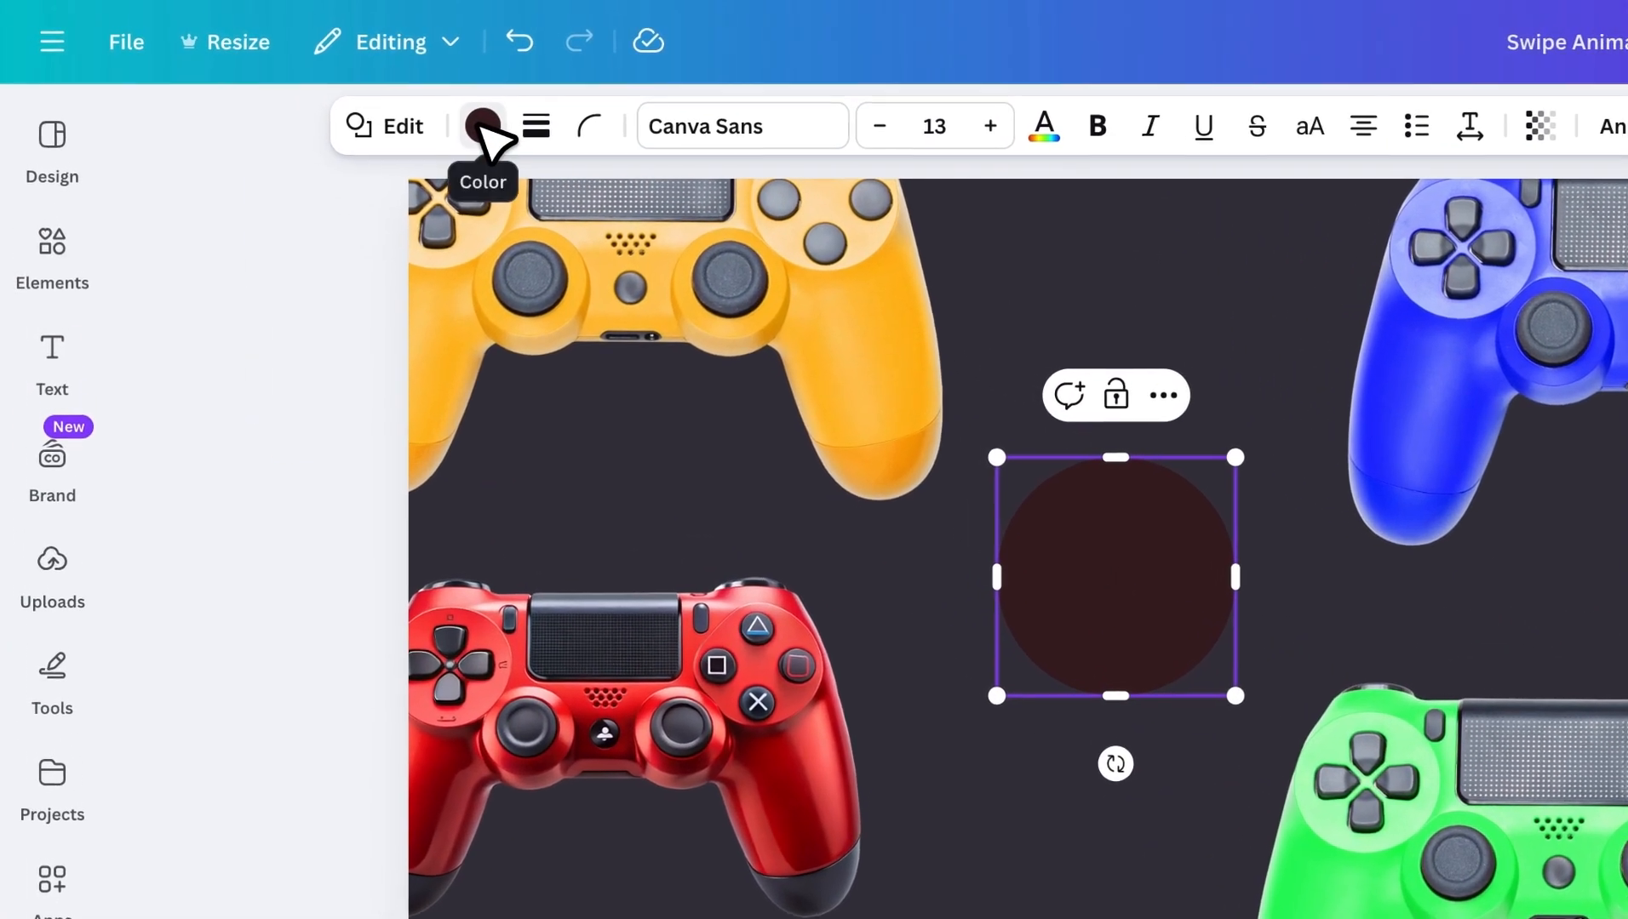
click(370, 97)
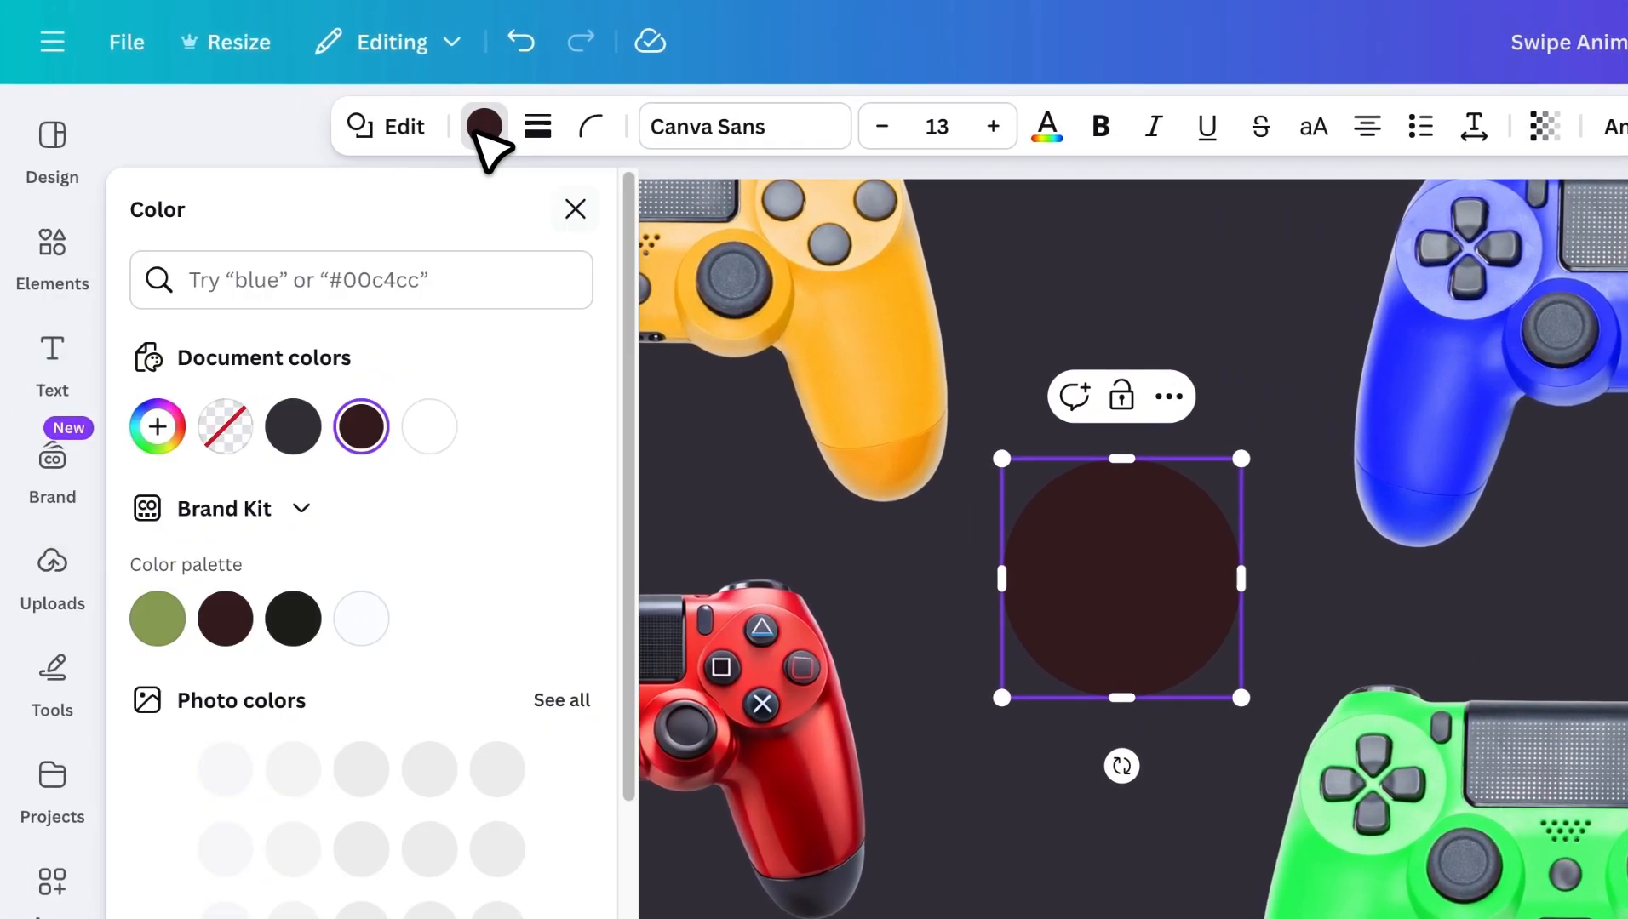
click(426, 429)
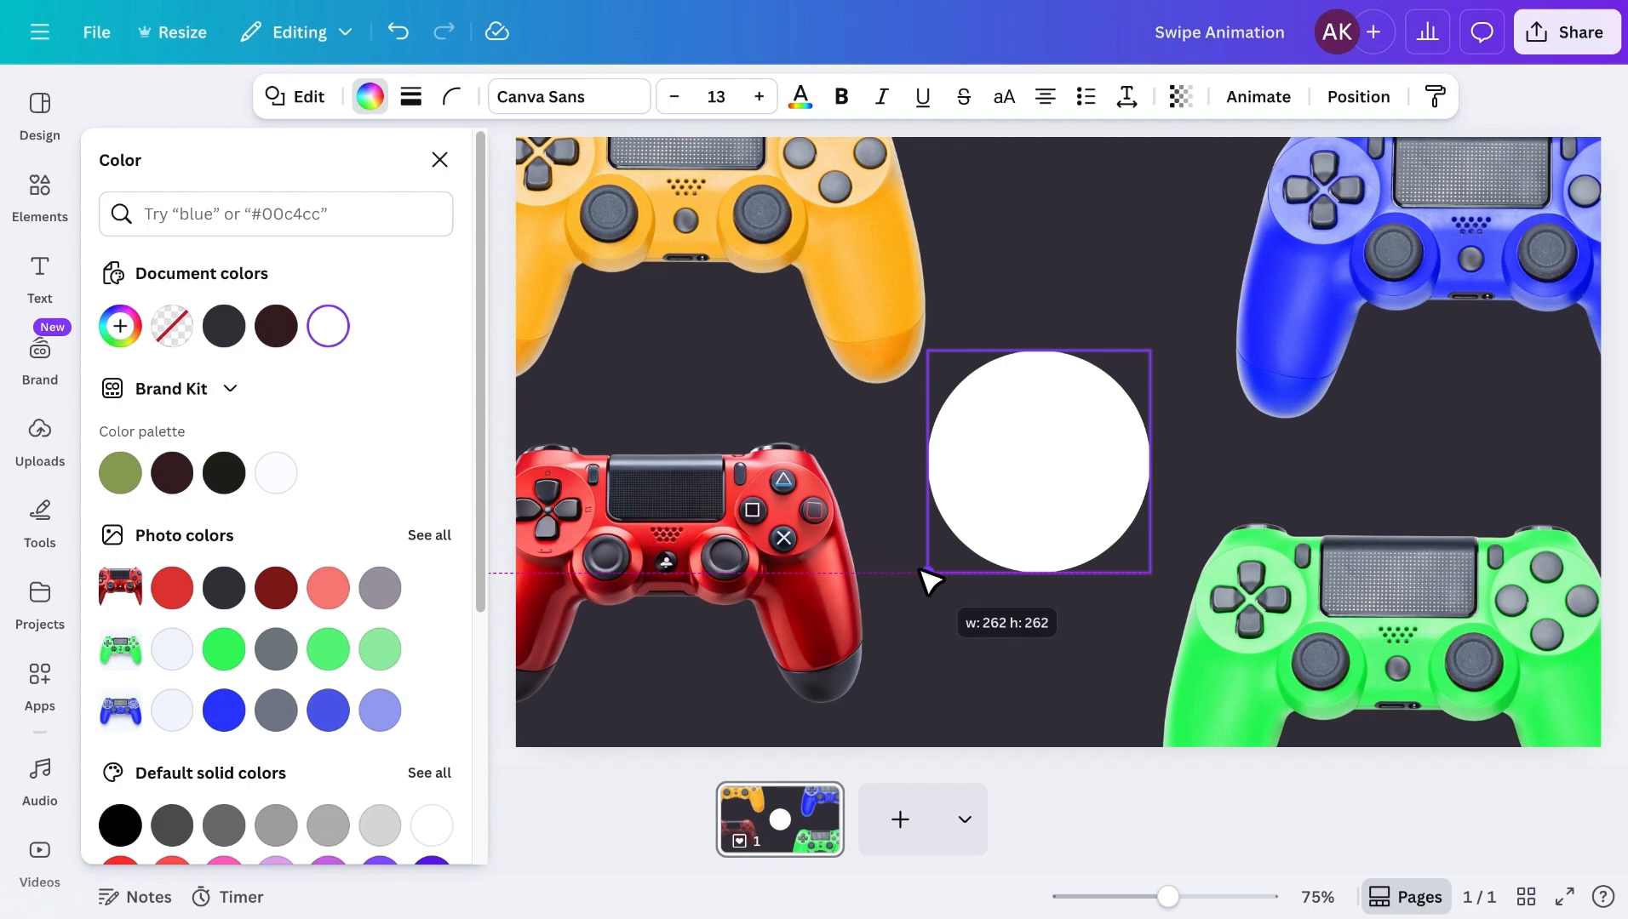
drag(1041, 484, 1060, 481)
drag(819, 513, 1146, 228)
click(440, 159)
- Move the yellow controller to the lower left, then shrink the red controller and centre it directly above the circle
drag(618, 250, 704, 622)
drag(930, 249, 985, 239)
drag(1042, 153, 918, 259)
drag(799, 297, 863, 250)
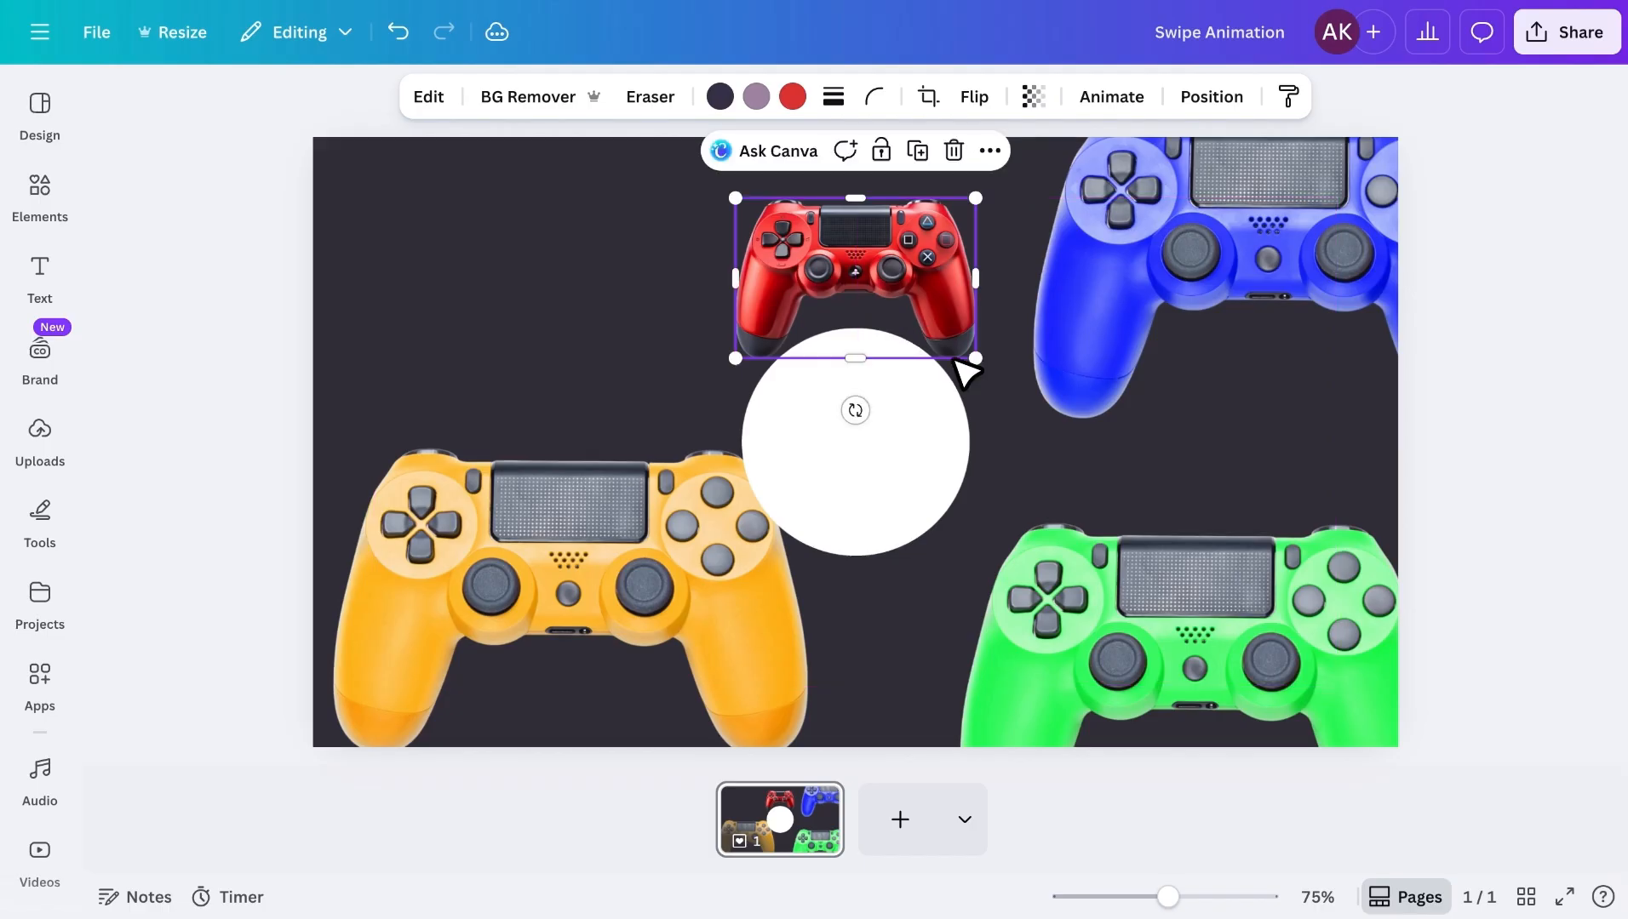
drag(975, 359, 934, 344)
drag(865, 277, 886, 292)
- Rotate the yellow controller 90° counterclockwise, shrink it to about 207 × 133 px and place it left of the circle
click(732, 698)
drag(863, 600, 587, 456)
drag(727, 367, 567, 592)
drag(520, 800, 705, 527)
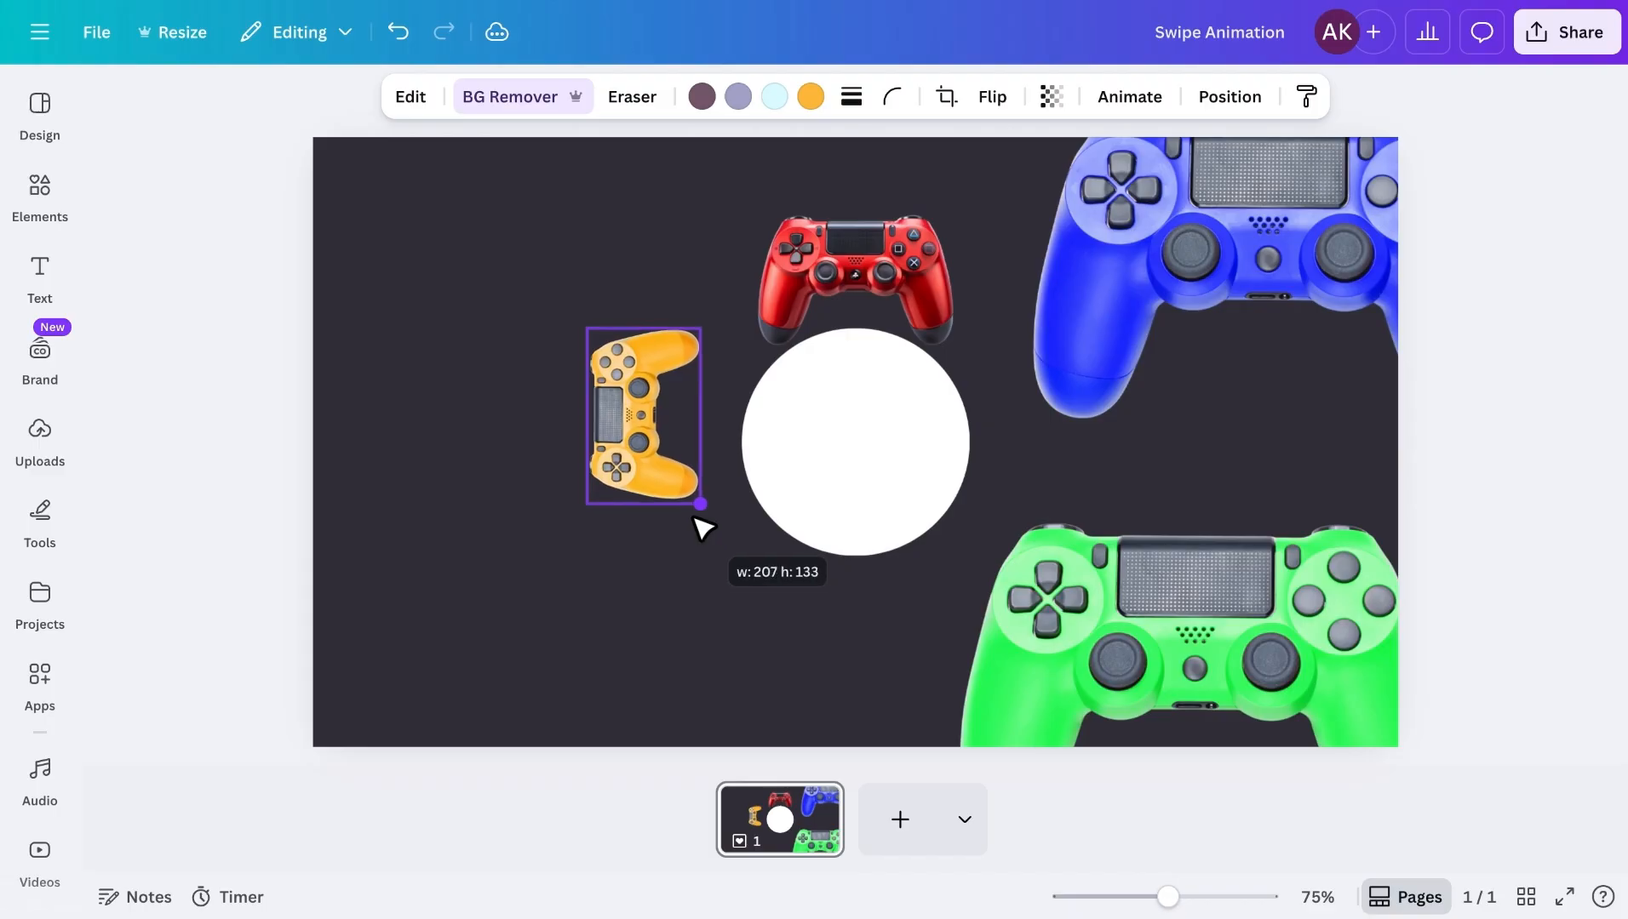
drag(654, 447, 693, 473)
- Shrink and arrange the green controller upside down below the circle and the blue one turned 90° clockwise at its right
click(1083, 579)
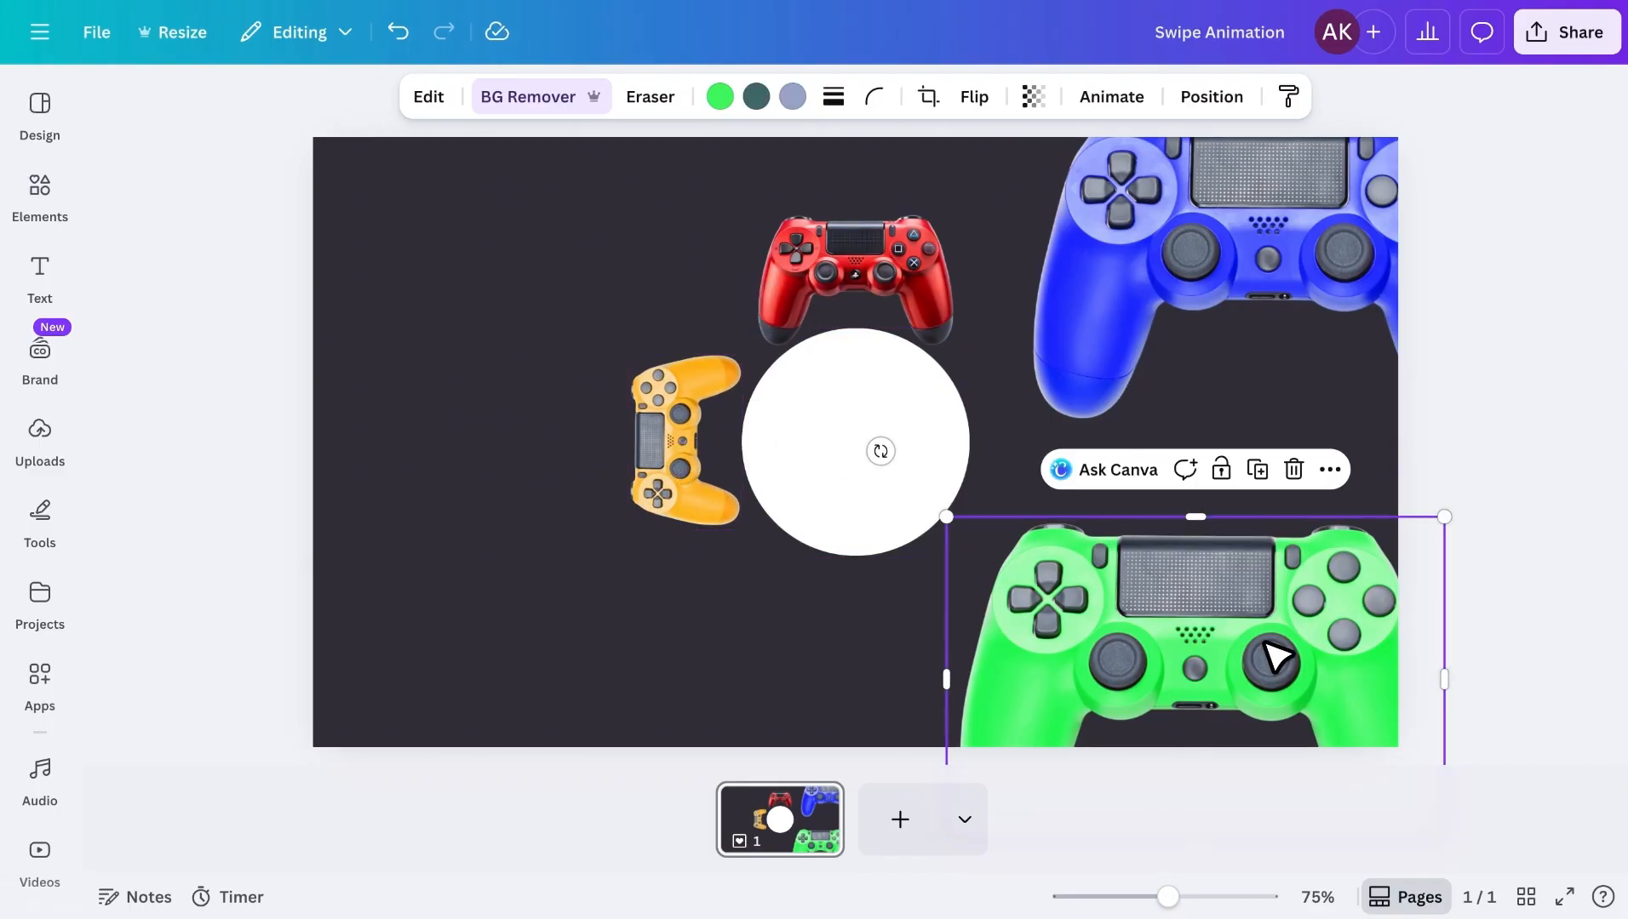
drag(1272, 658, 902, 562)
drag(1112, 545, 945, 632)
drag(1114, 531, 953, 635)
drag(868, 683, 876, 593)
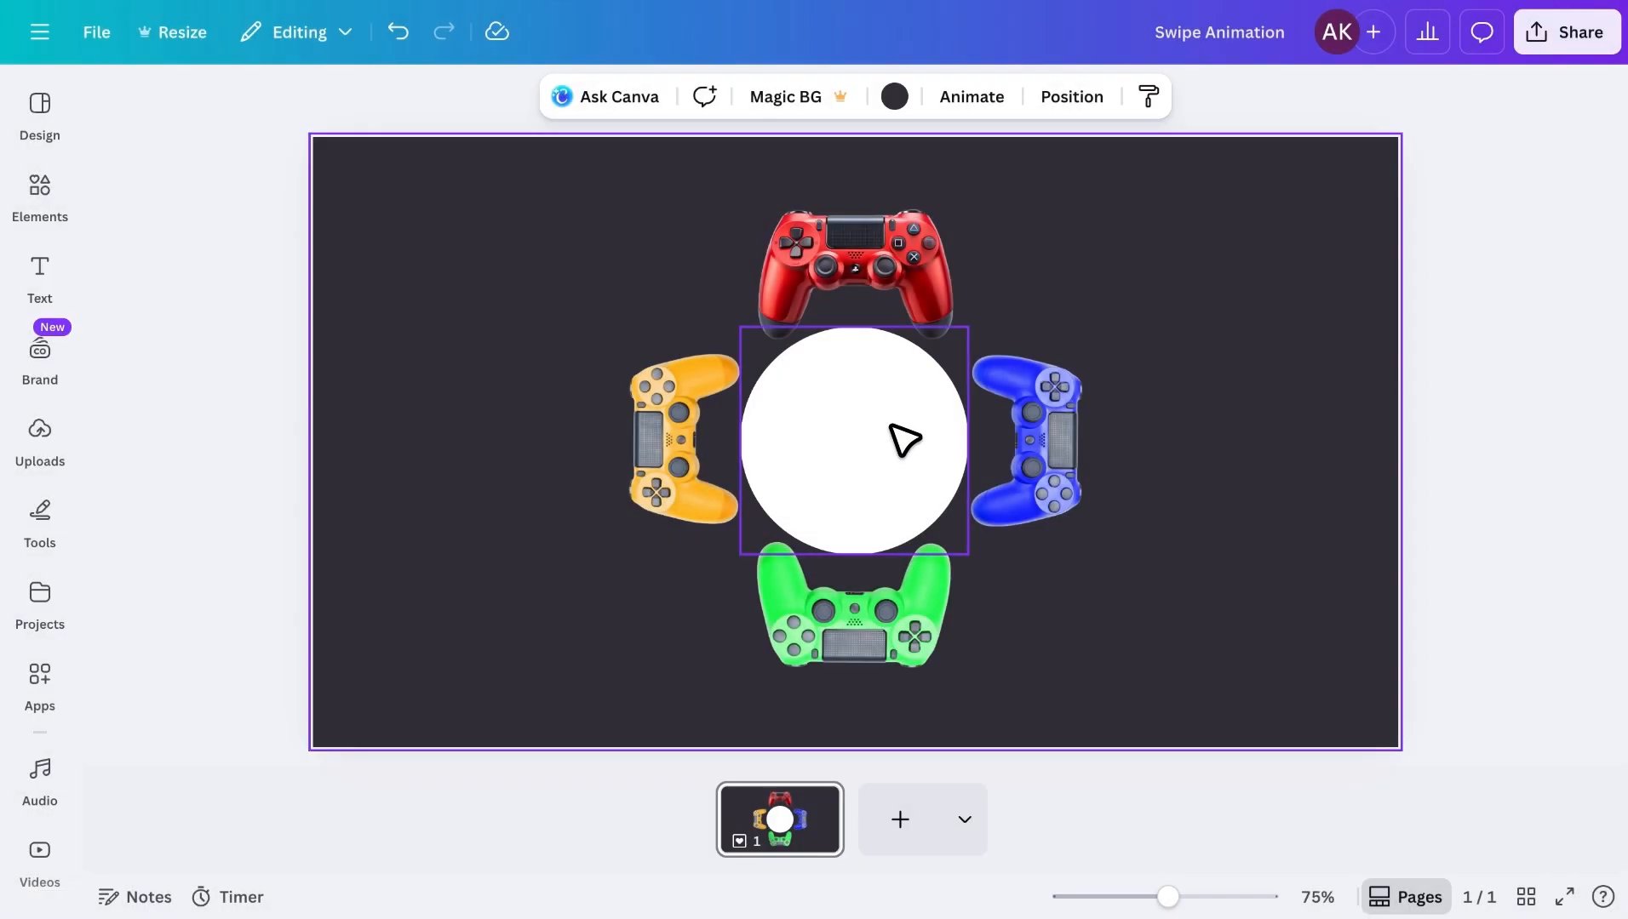
- Delete the middle circle and download the design as a PNG at size 3.125 with a transparent background
click(902, 439)
key(BackSpace)
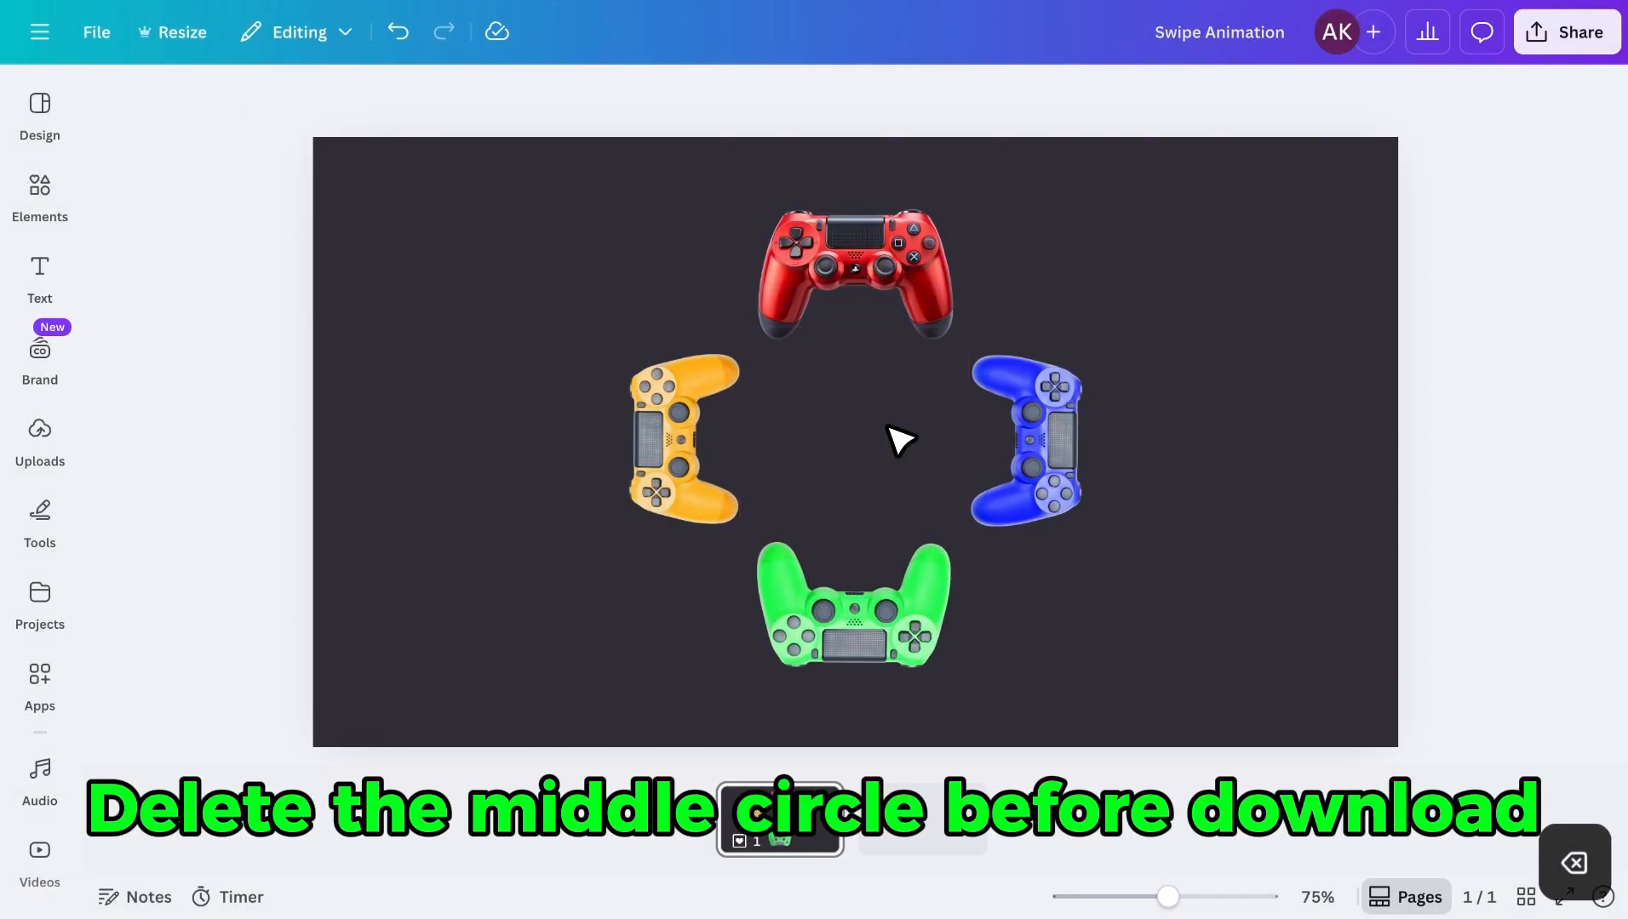
click(1567, 31)
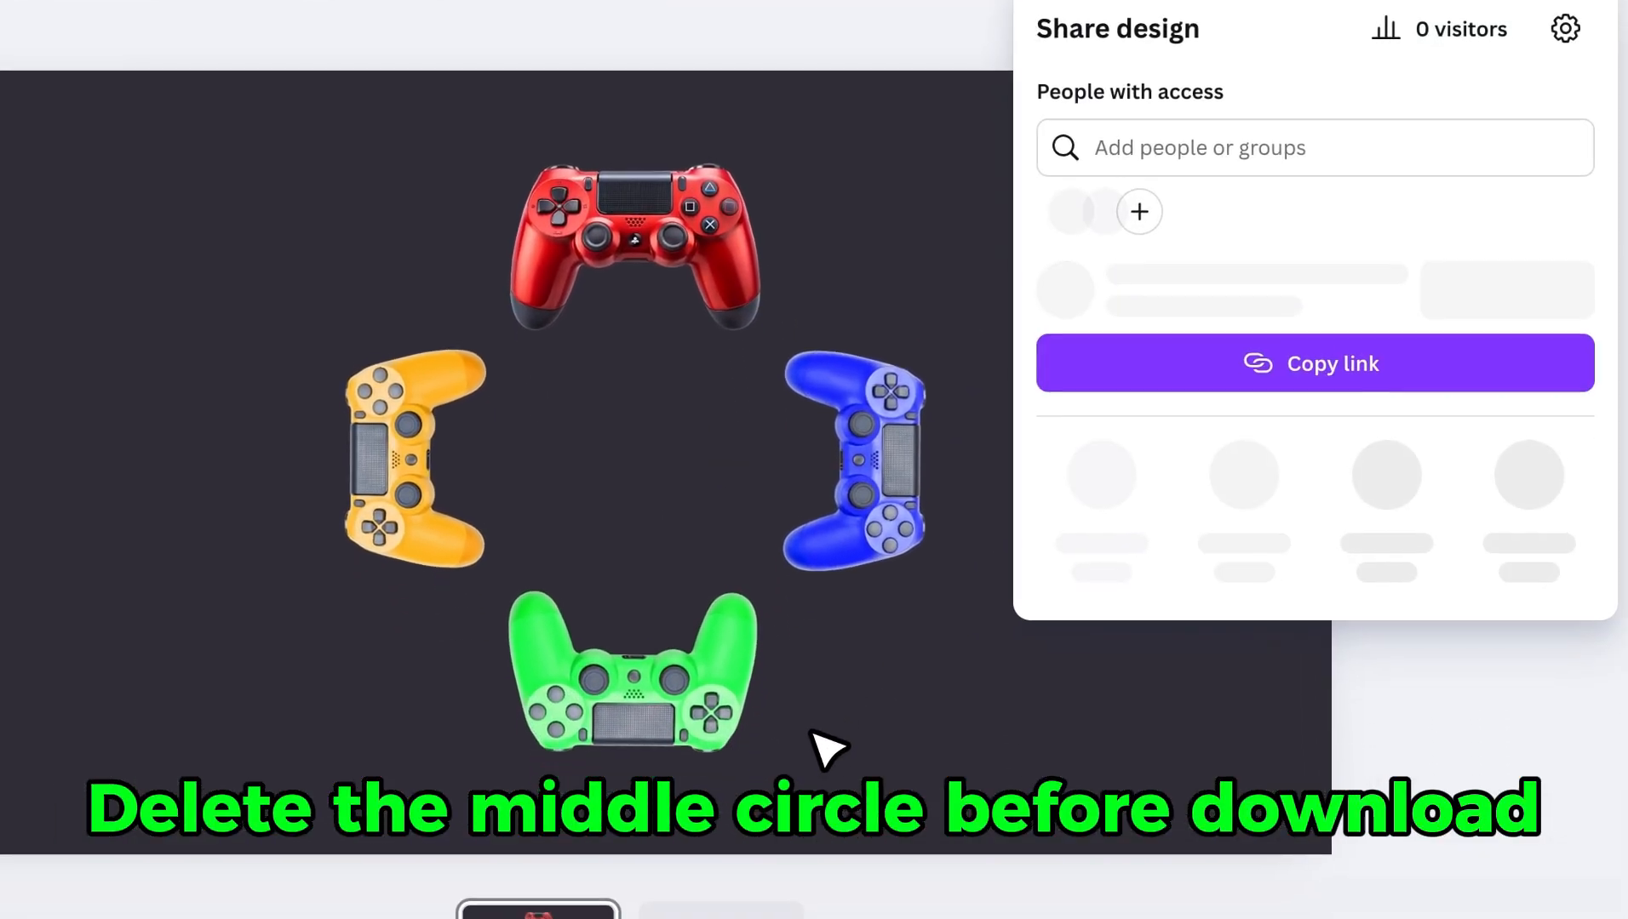
click(1100, 503)
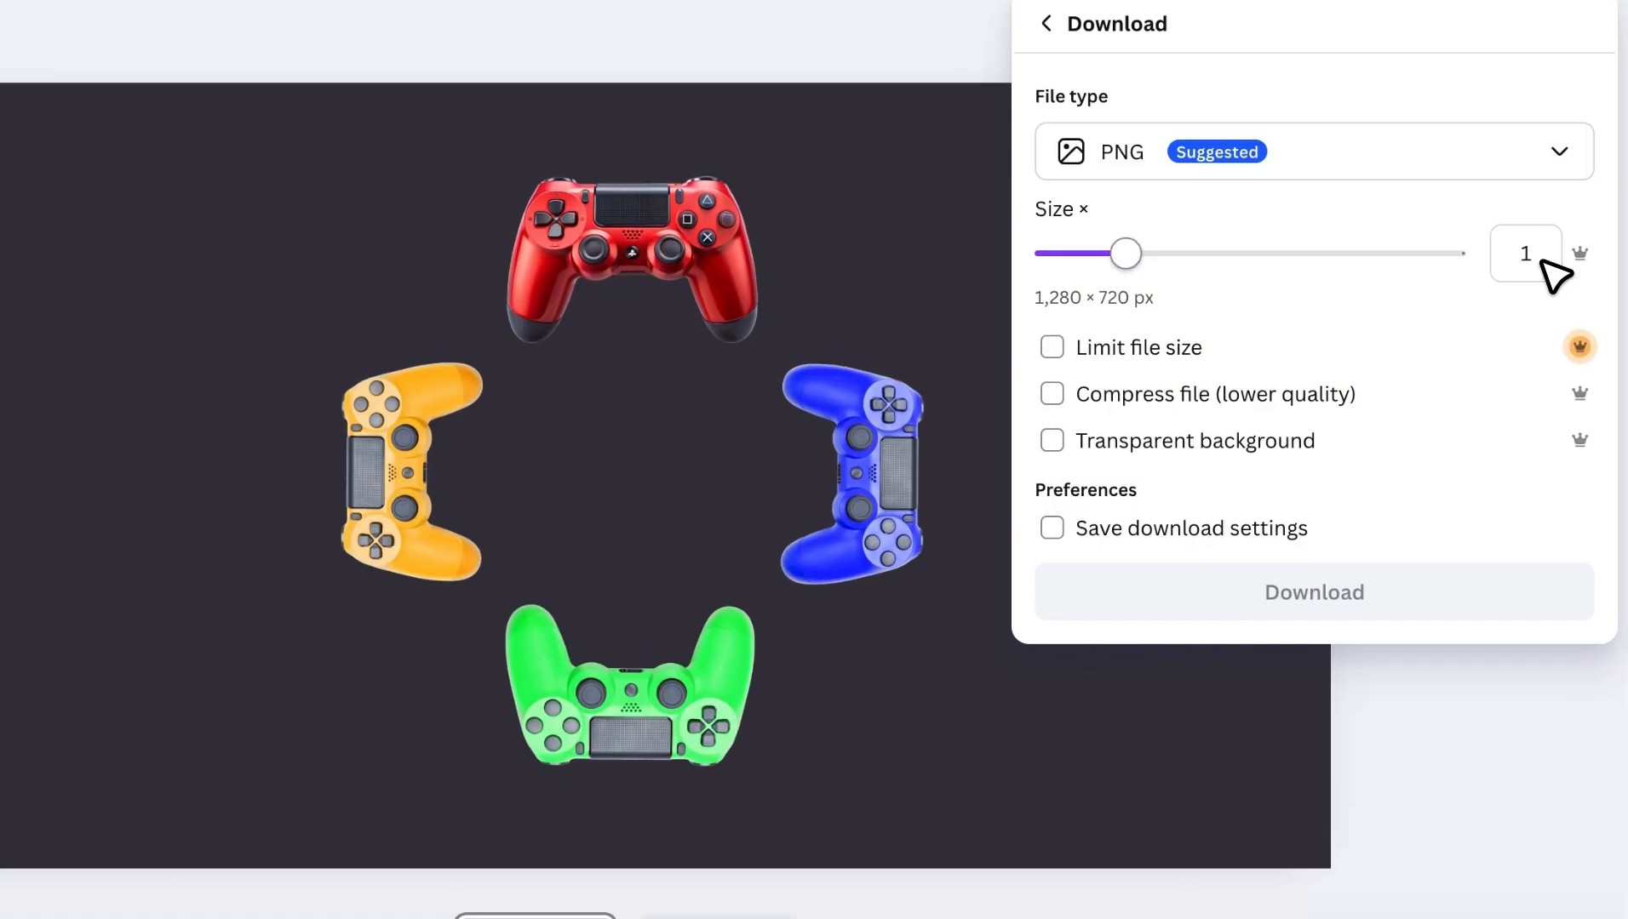
click(1553, 271)
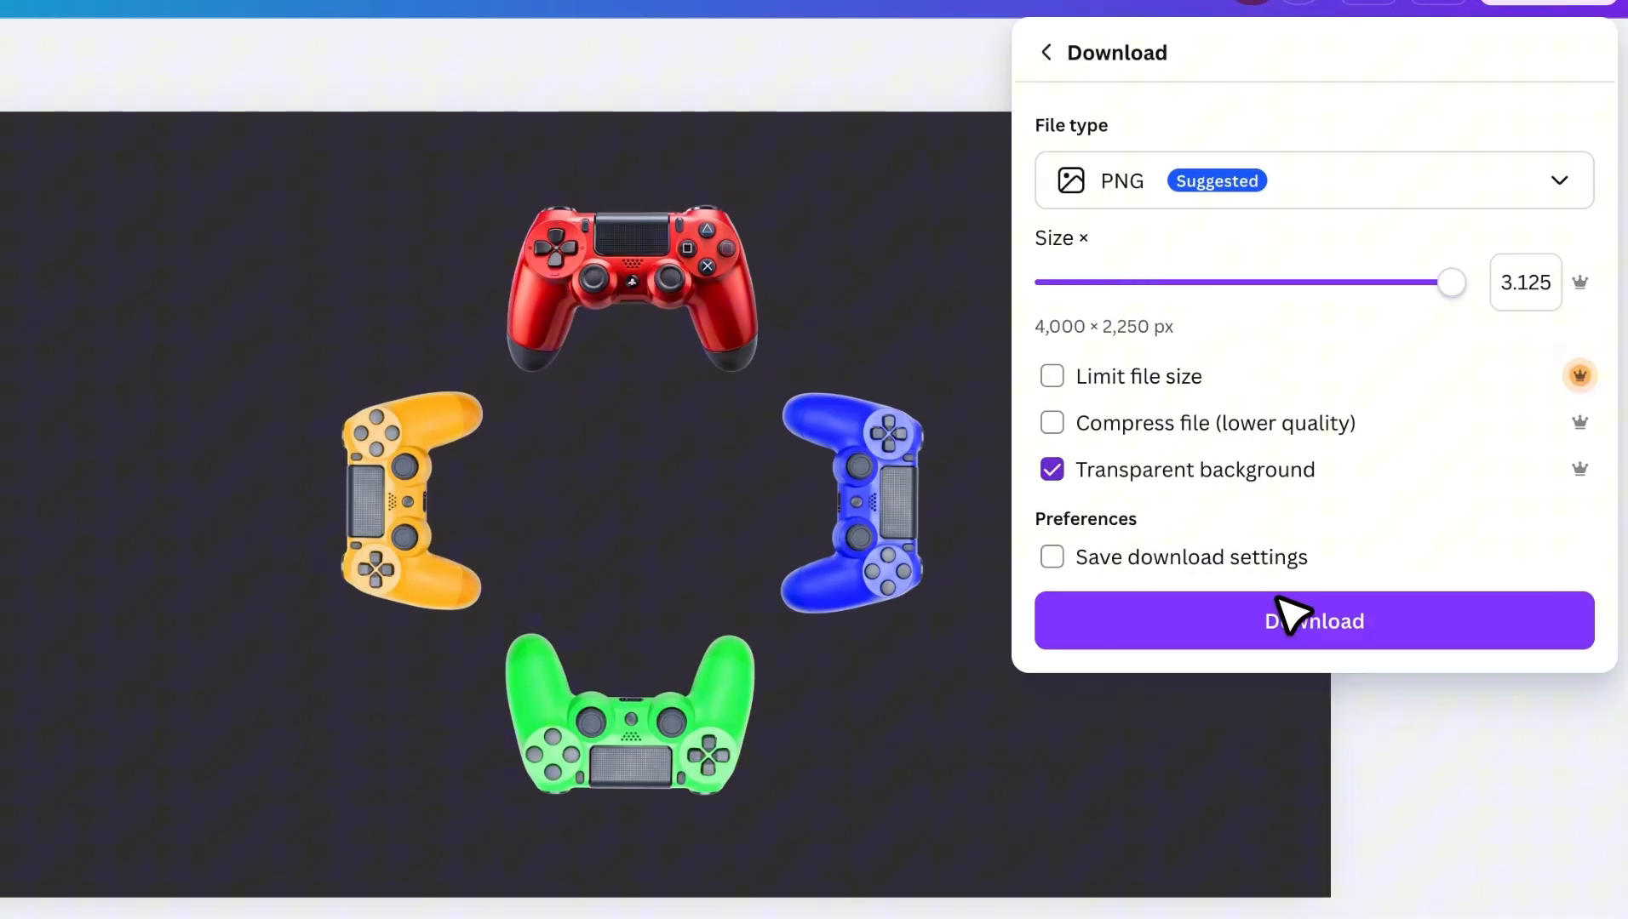
click(1285, 613)
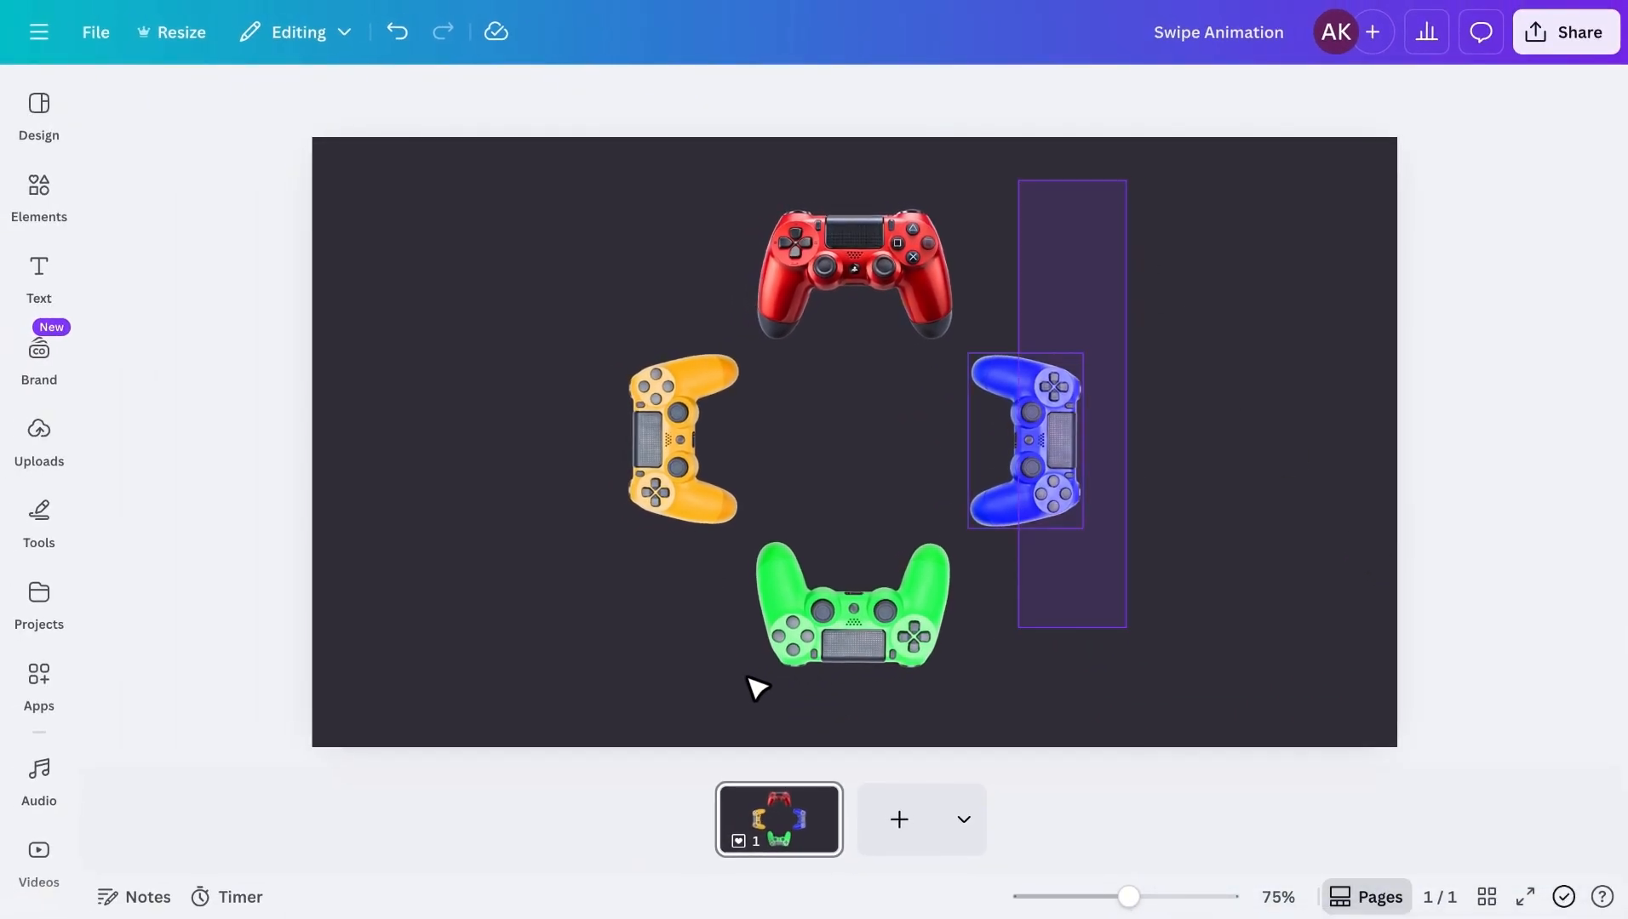
- Replace the four separate controllers on the page with the downloaded transparent PNG
drag(713, 672, 715, 671)
key(BackSpace)
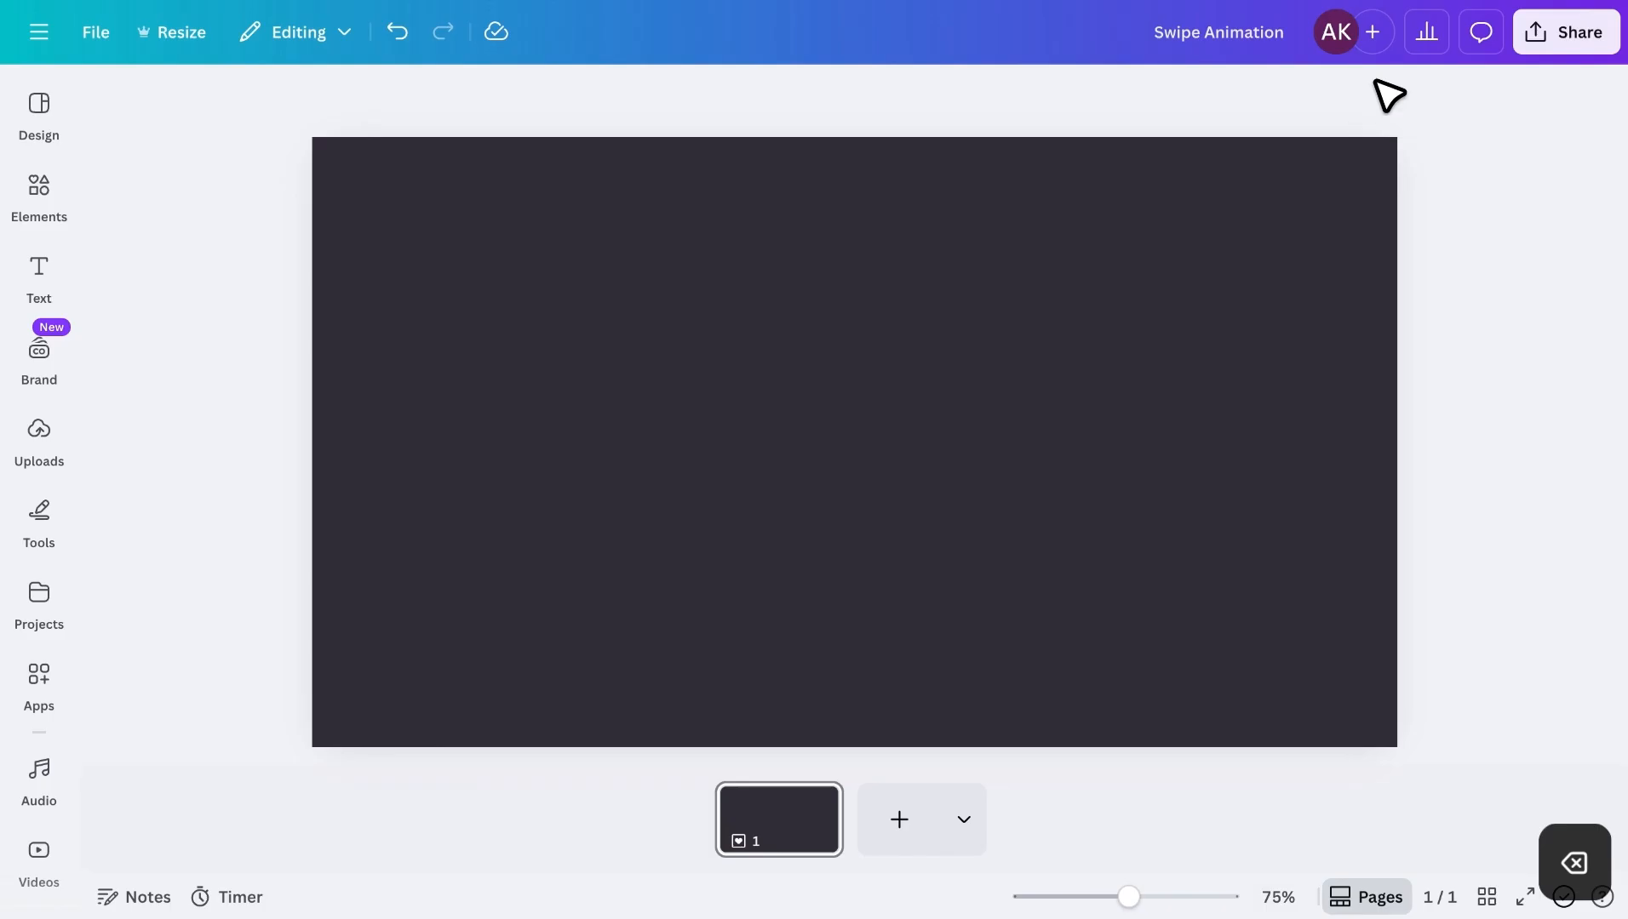
key(ctrl+z)
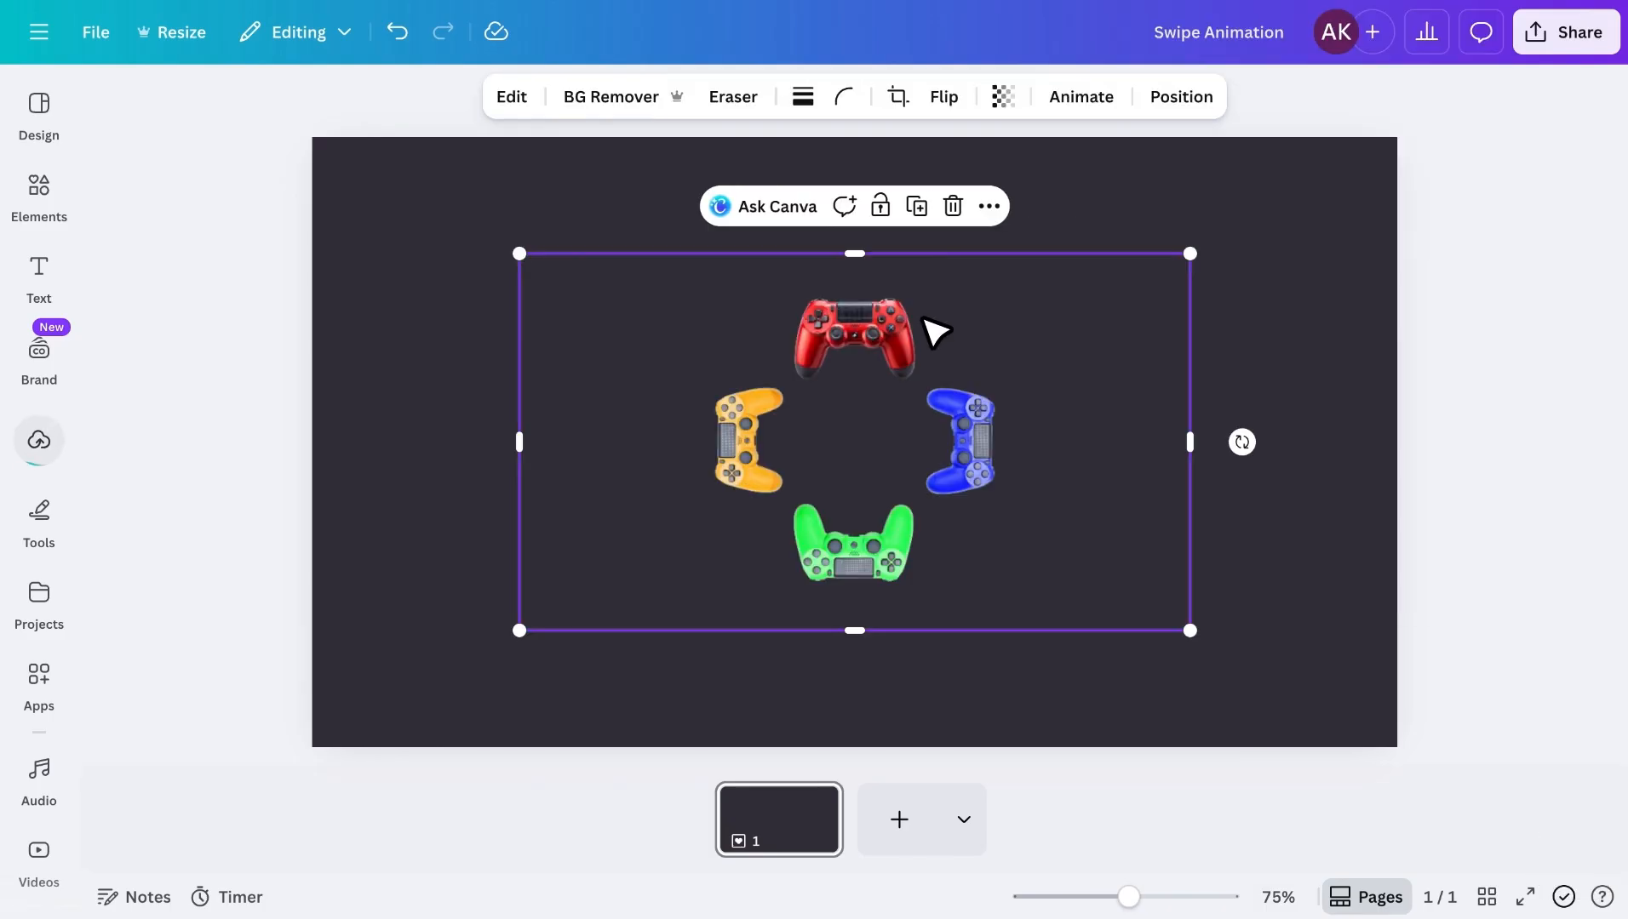
- Crop the combined controller image on all four sides to a square close around the ring
drag(534, 454, 714, 492)
drag(858, 634, 874, 601)
drag(1185, 447, 1002, 456)
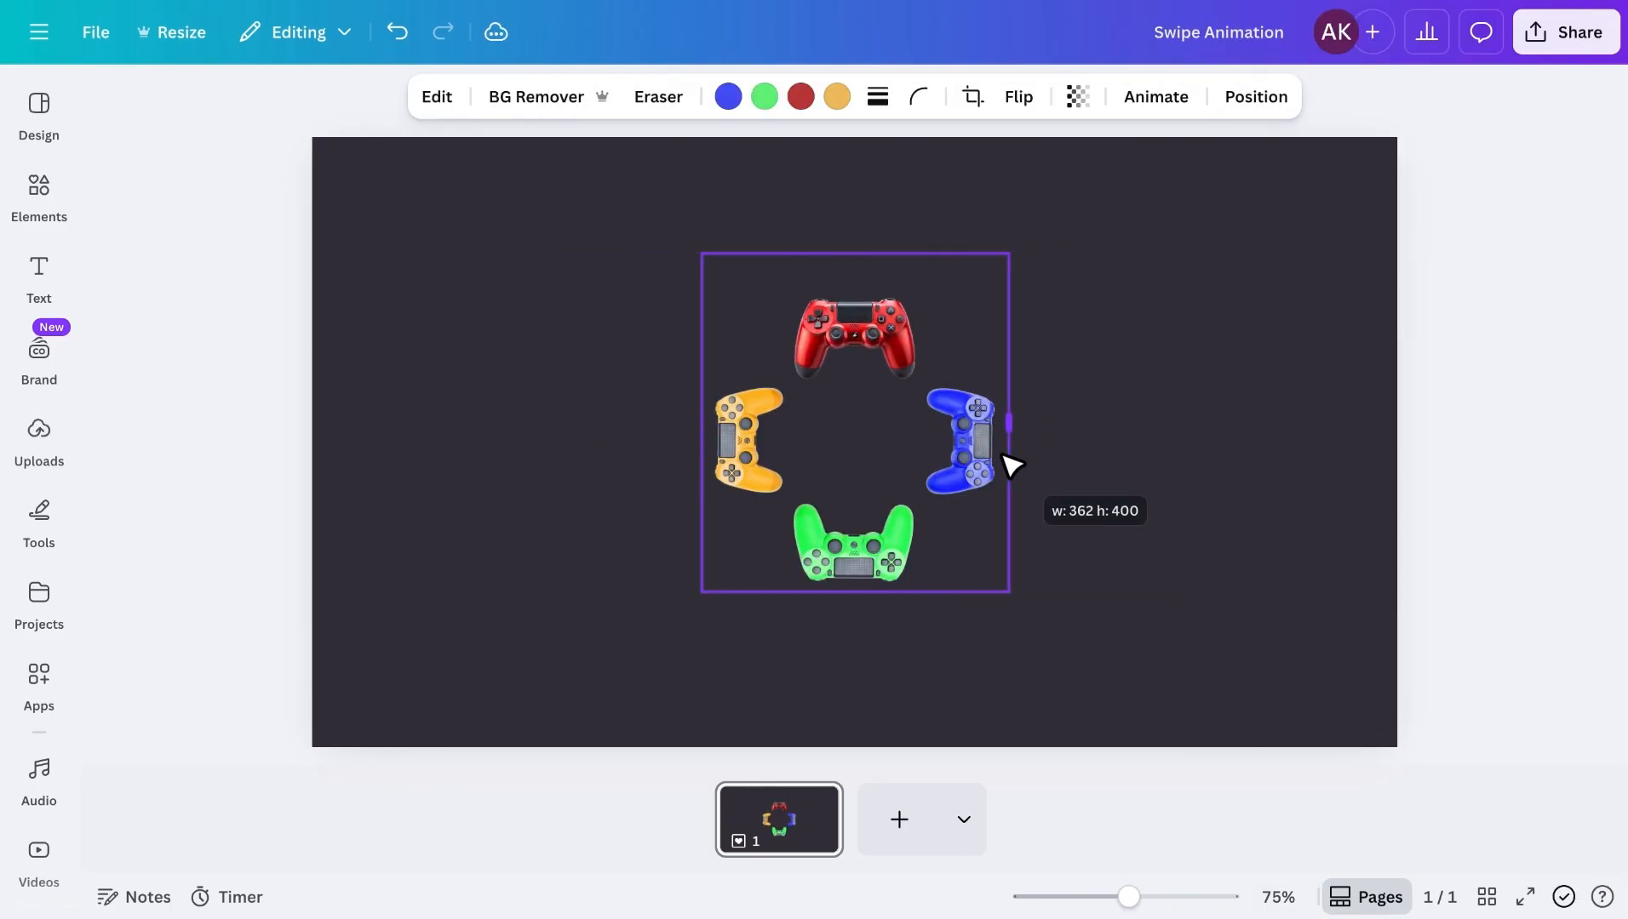
drag(876, 285, 876, 289)
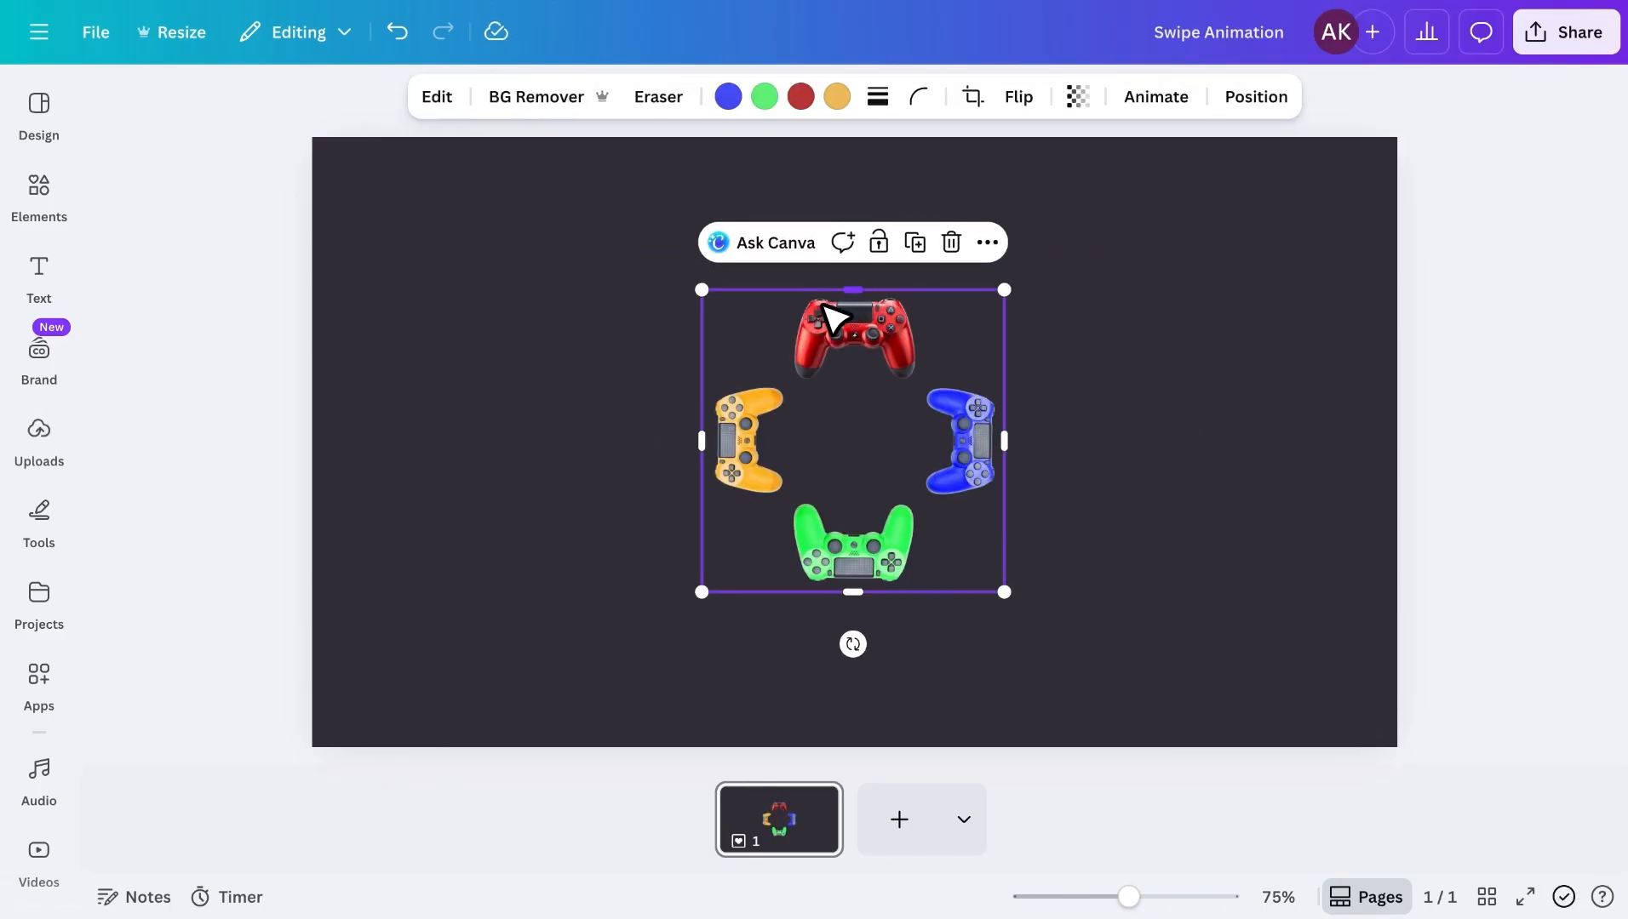
- Add a text box above the red controller and change its text to Red
click(632, 374)
key(t)
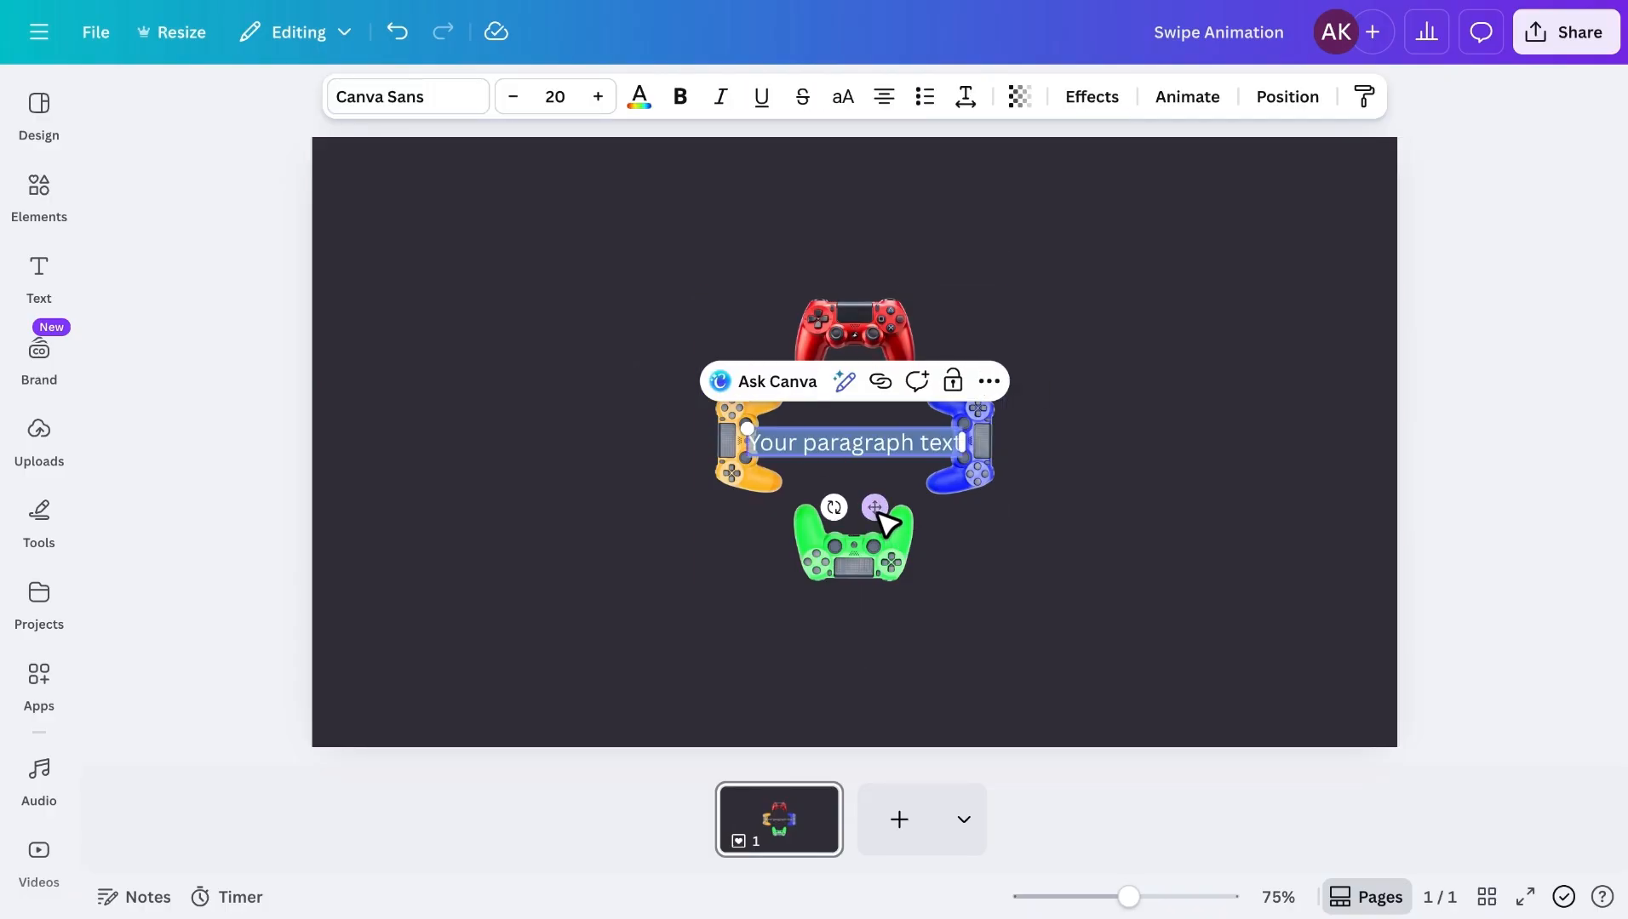
drag(876, 511, 884, 325)
key(Escape)
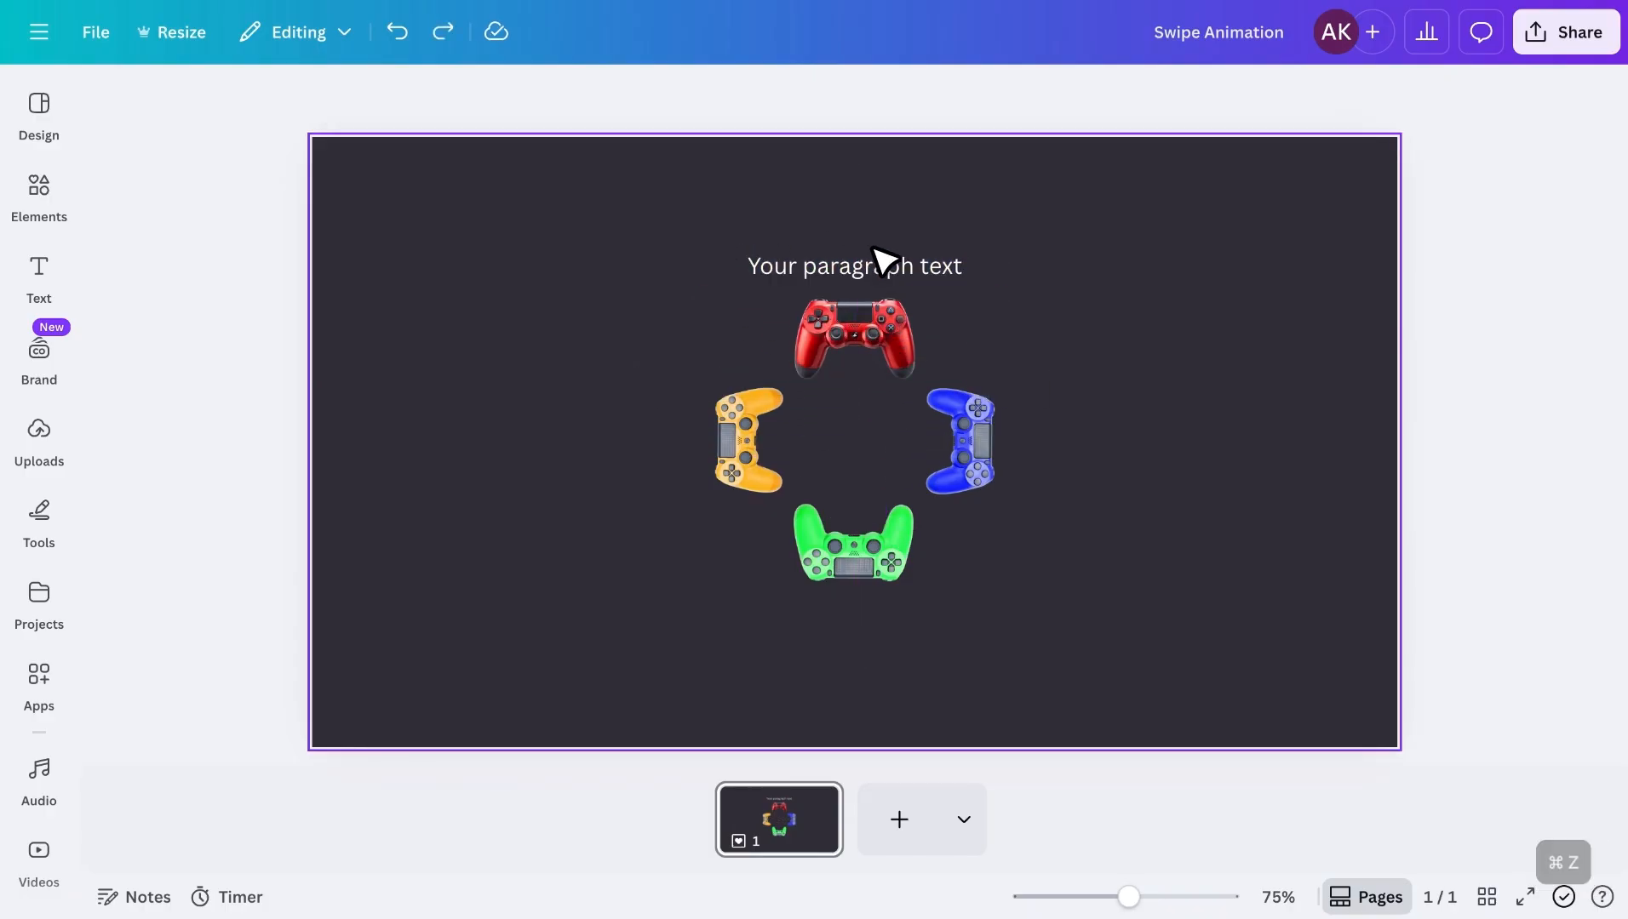
double_click(891, 266)
key(BackSpace)
text(Red)
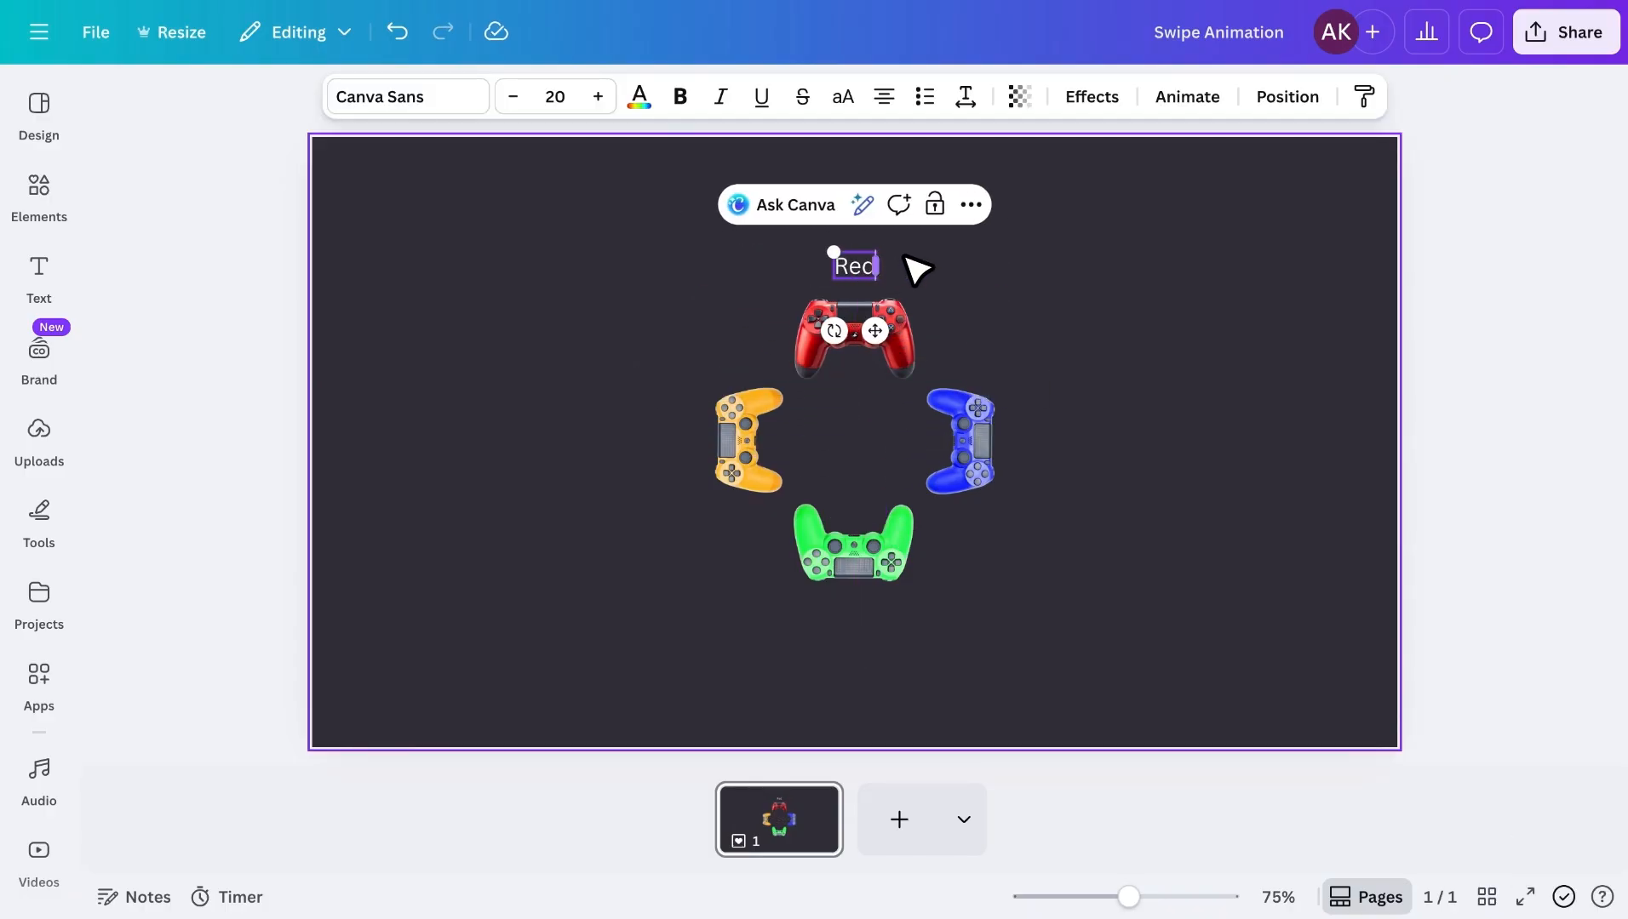
- Set the Red label's font to Horizon
click(451, 102)
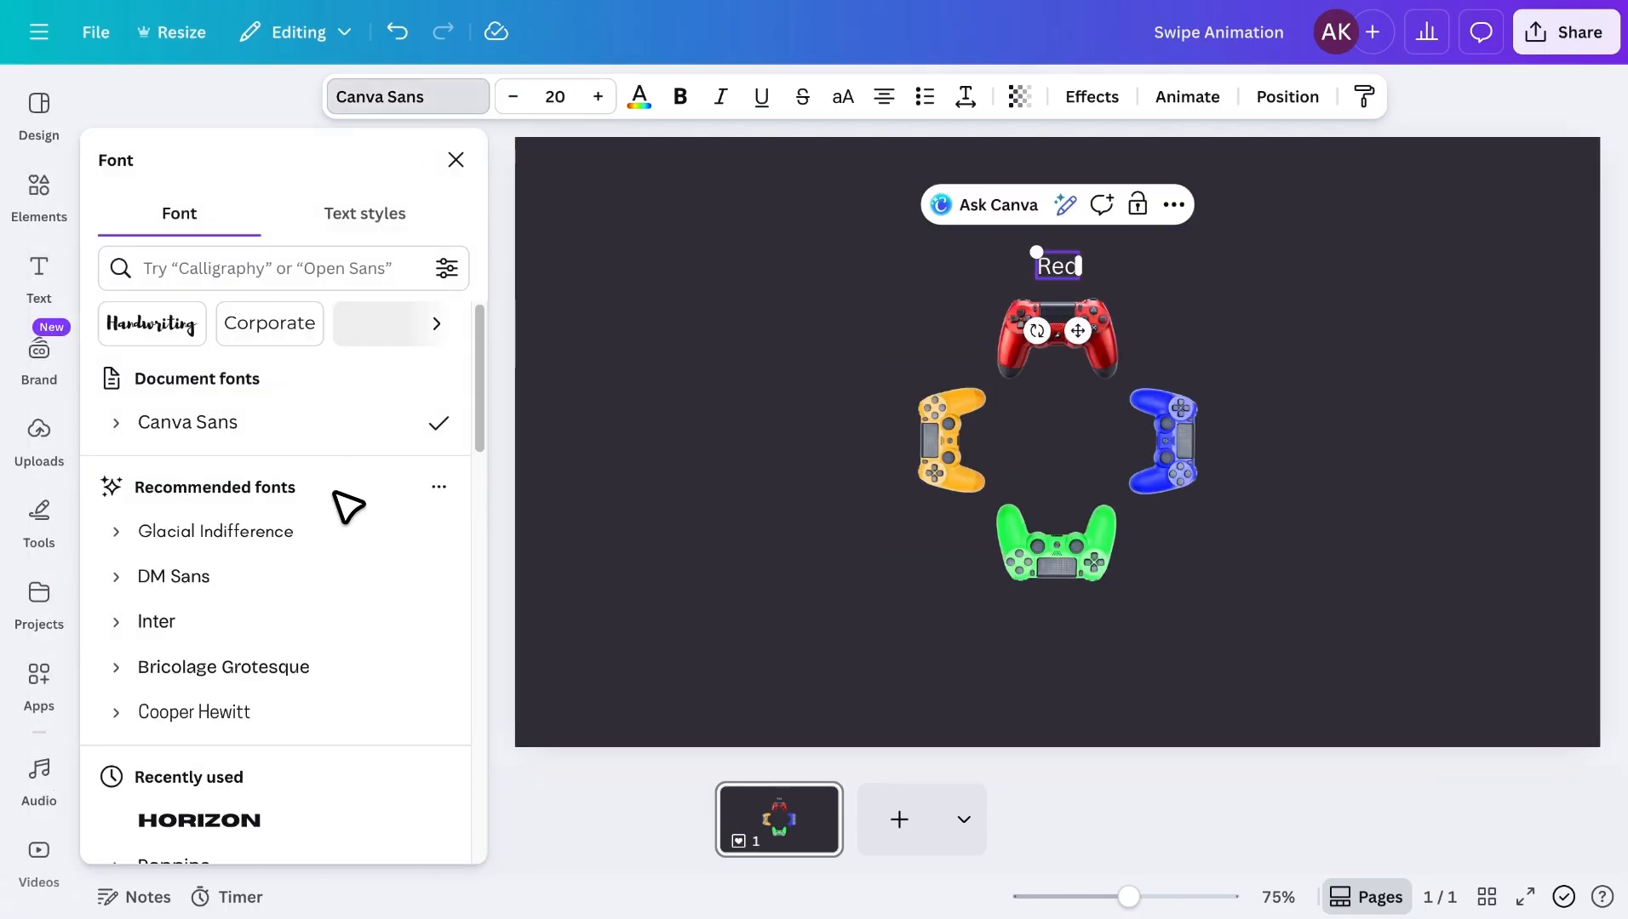
scroll(347, 508, down, 4)
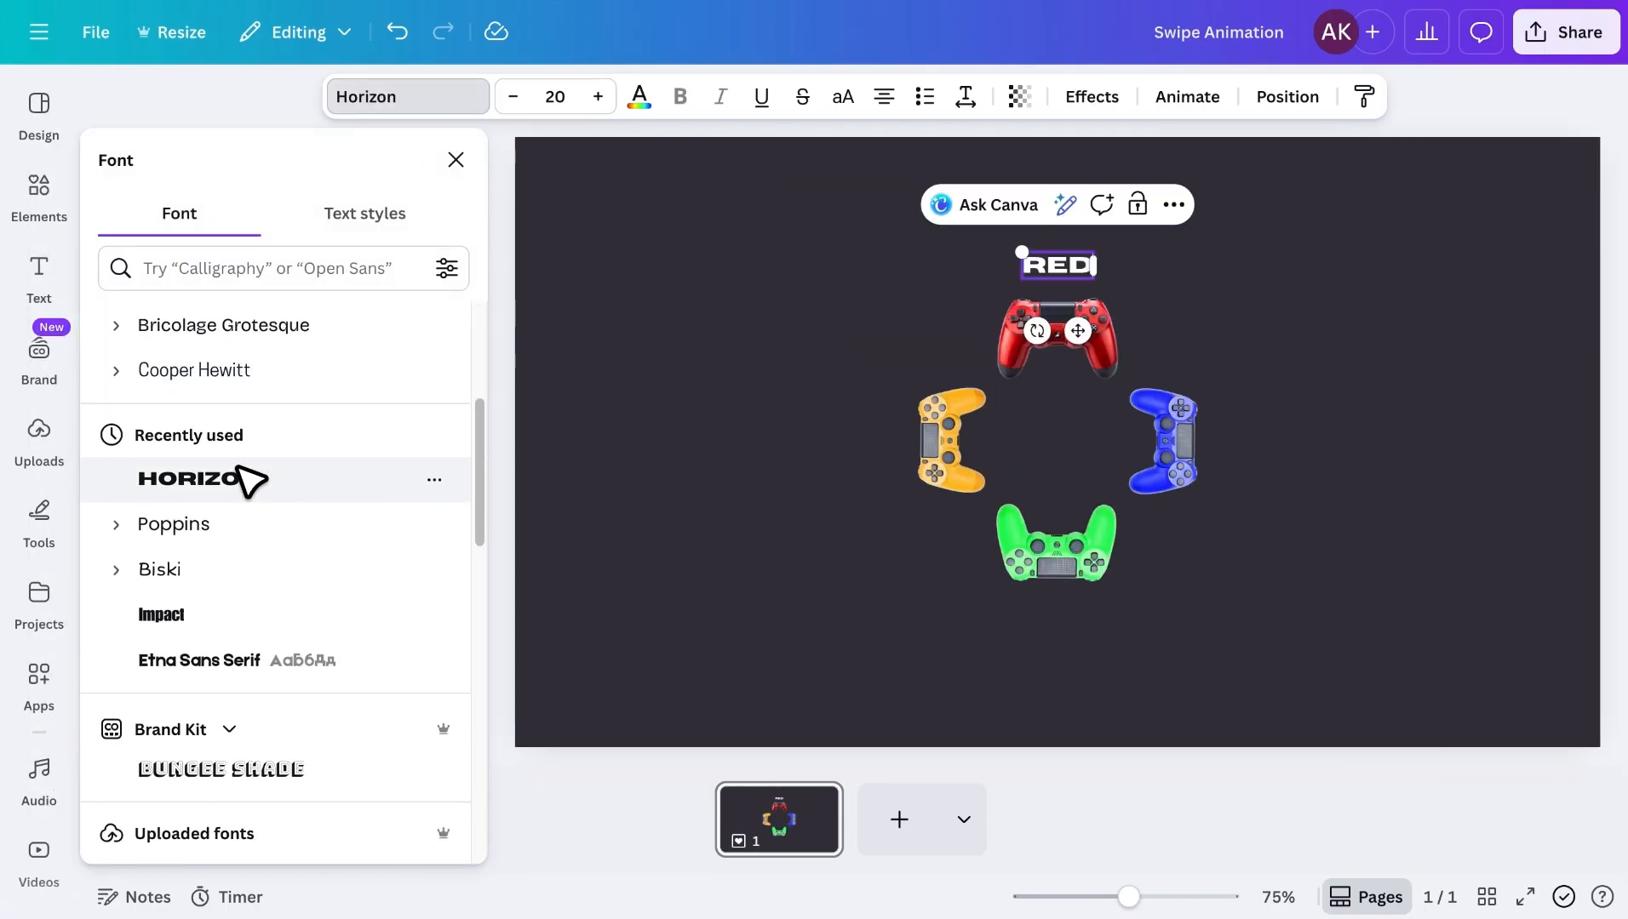
click(455, 161)
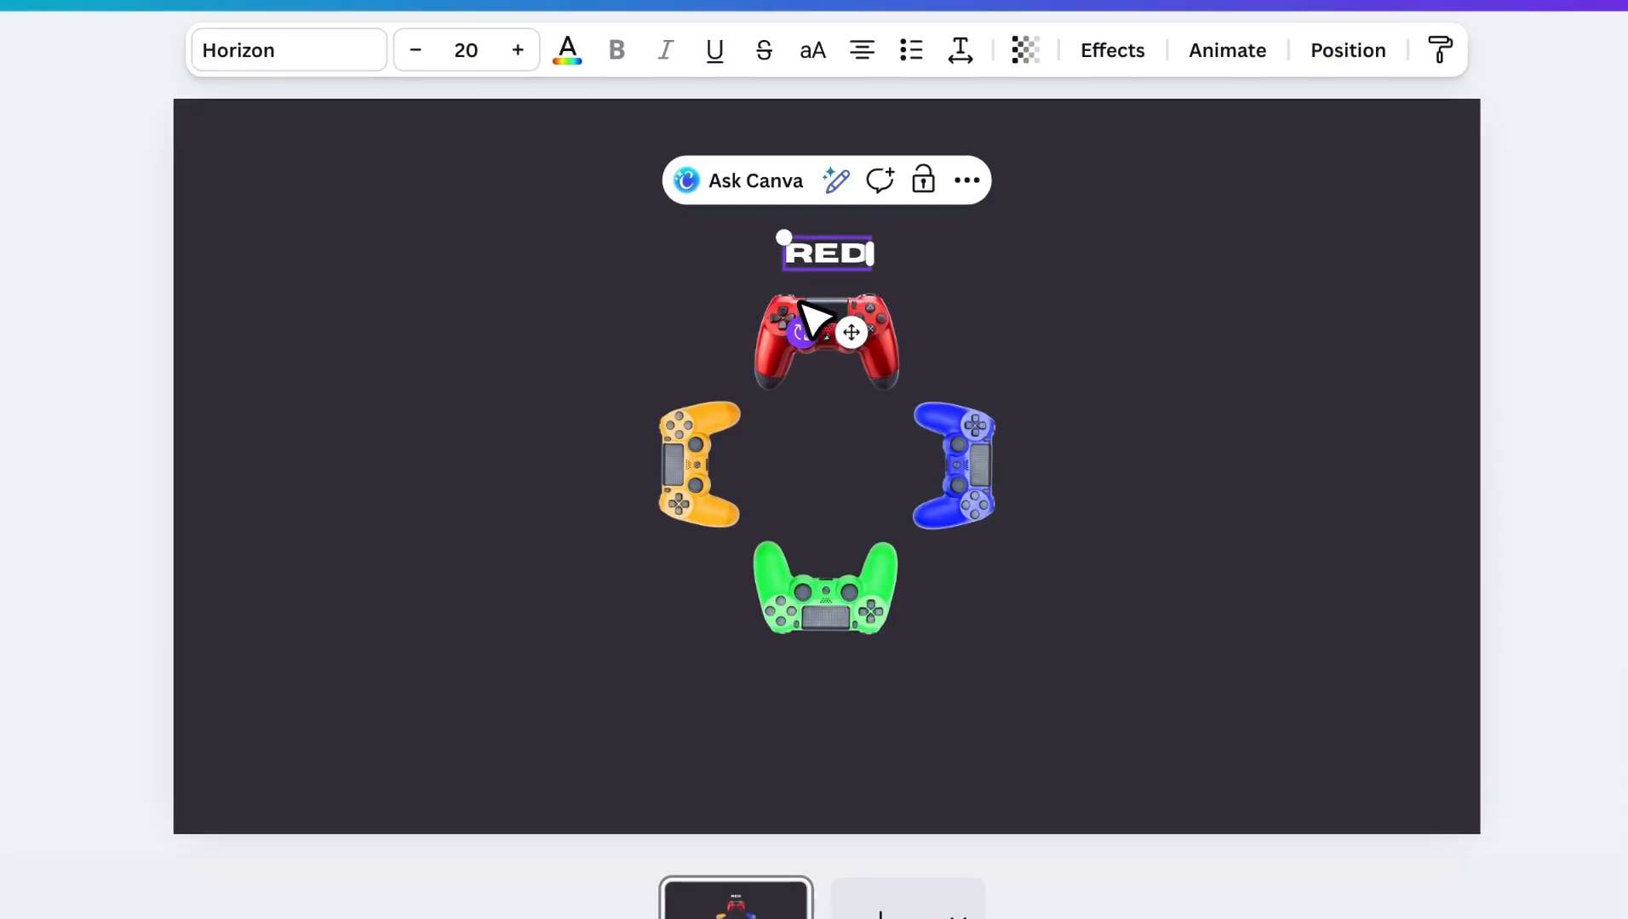
- Enlarge the RED label to size 35.3 and centre it on the red controller's upper edge, partly behind the controller
drag(791, 271, 741, 296)
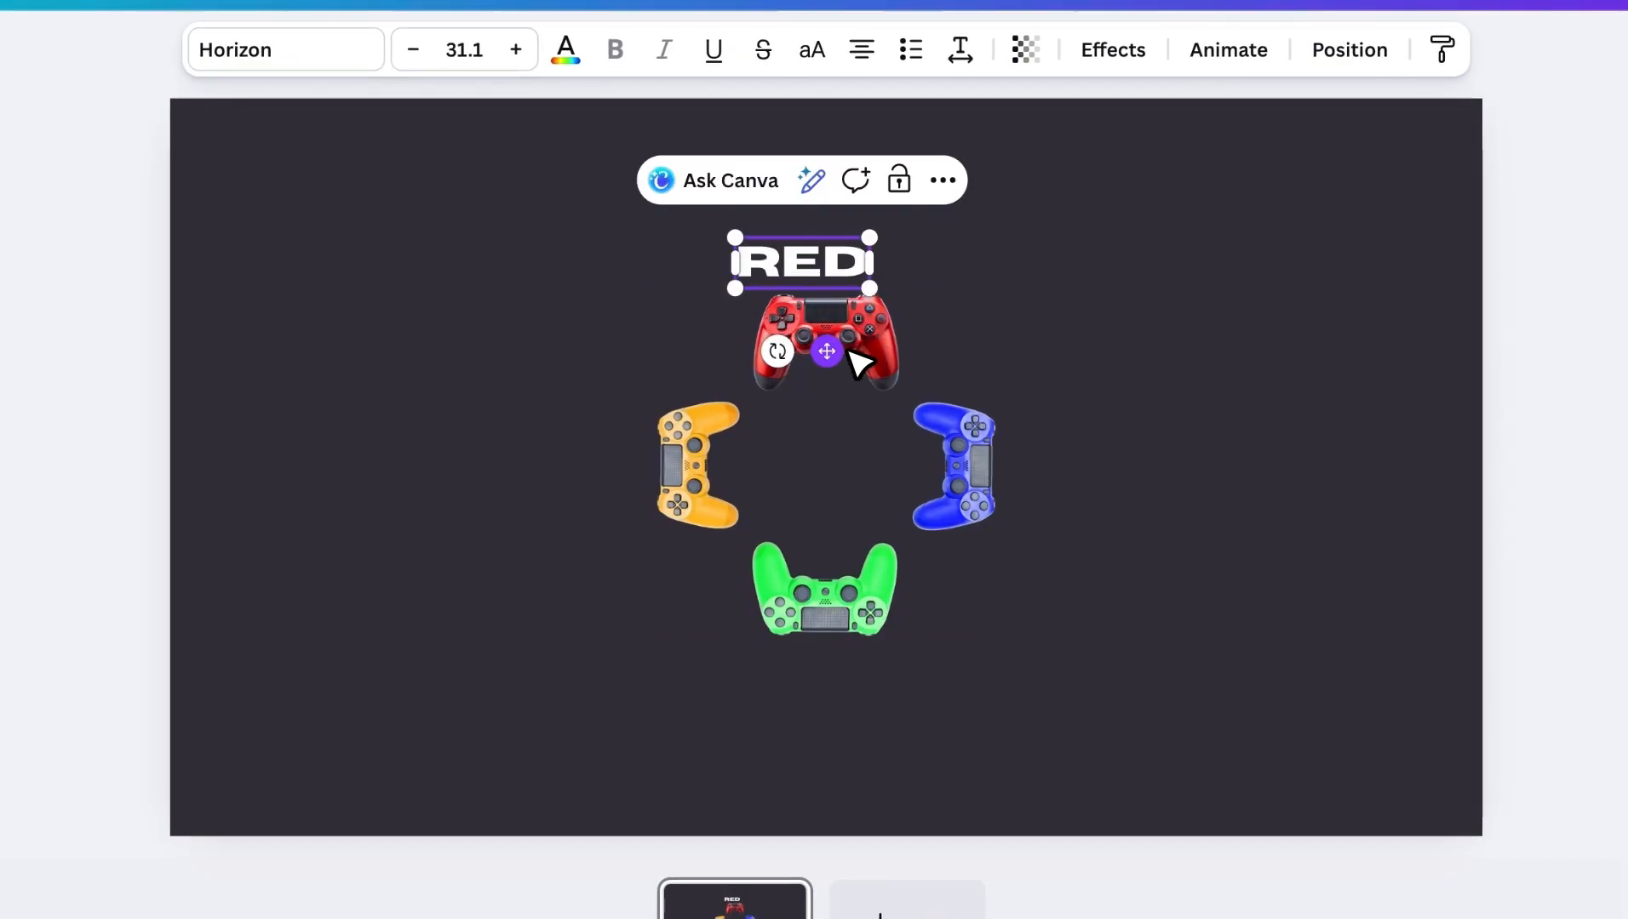
drag(828, 350, 850, 352)
drag(891, 243, 910, 234)
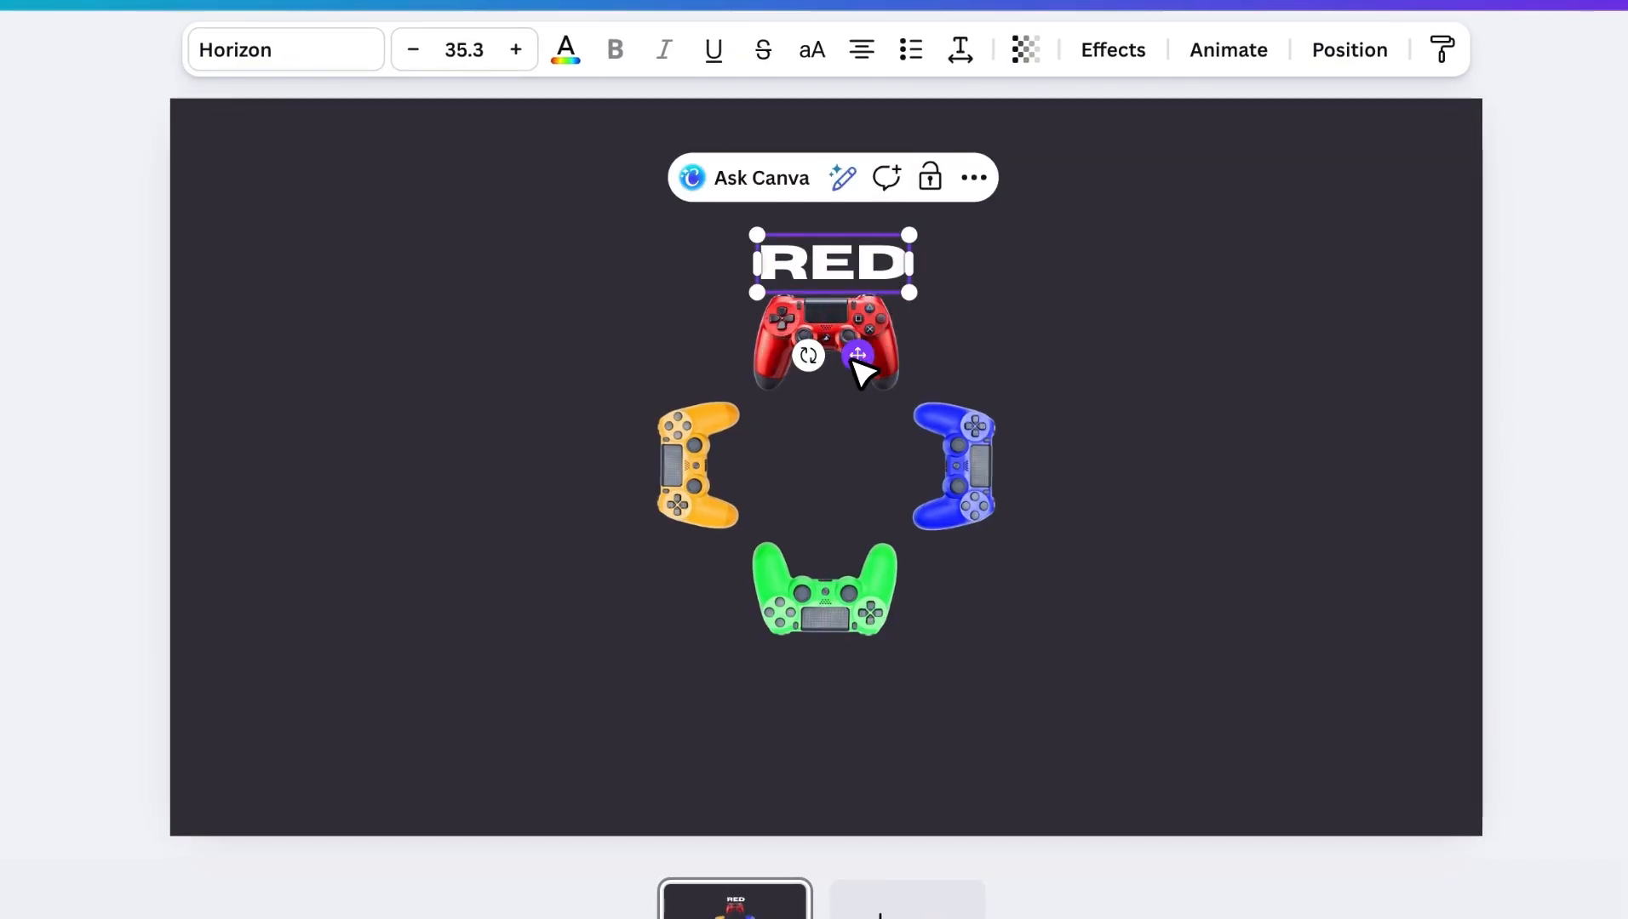
drag(855, 350, 850, 368)
click(913, 316)
click(899, 289)
- Paste a copy of the label reading YELLOW, turn it 90° clockwise beside the blue controller and send it backward
key(super+v)
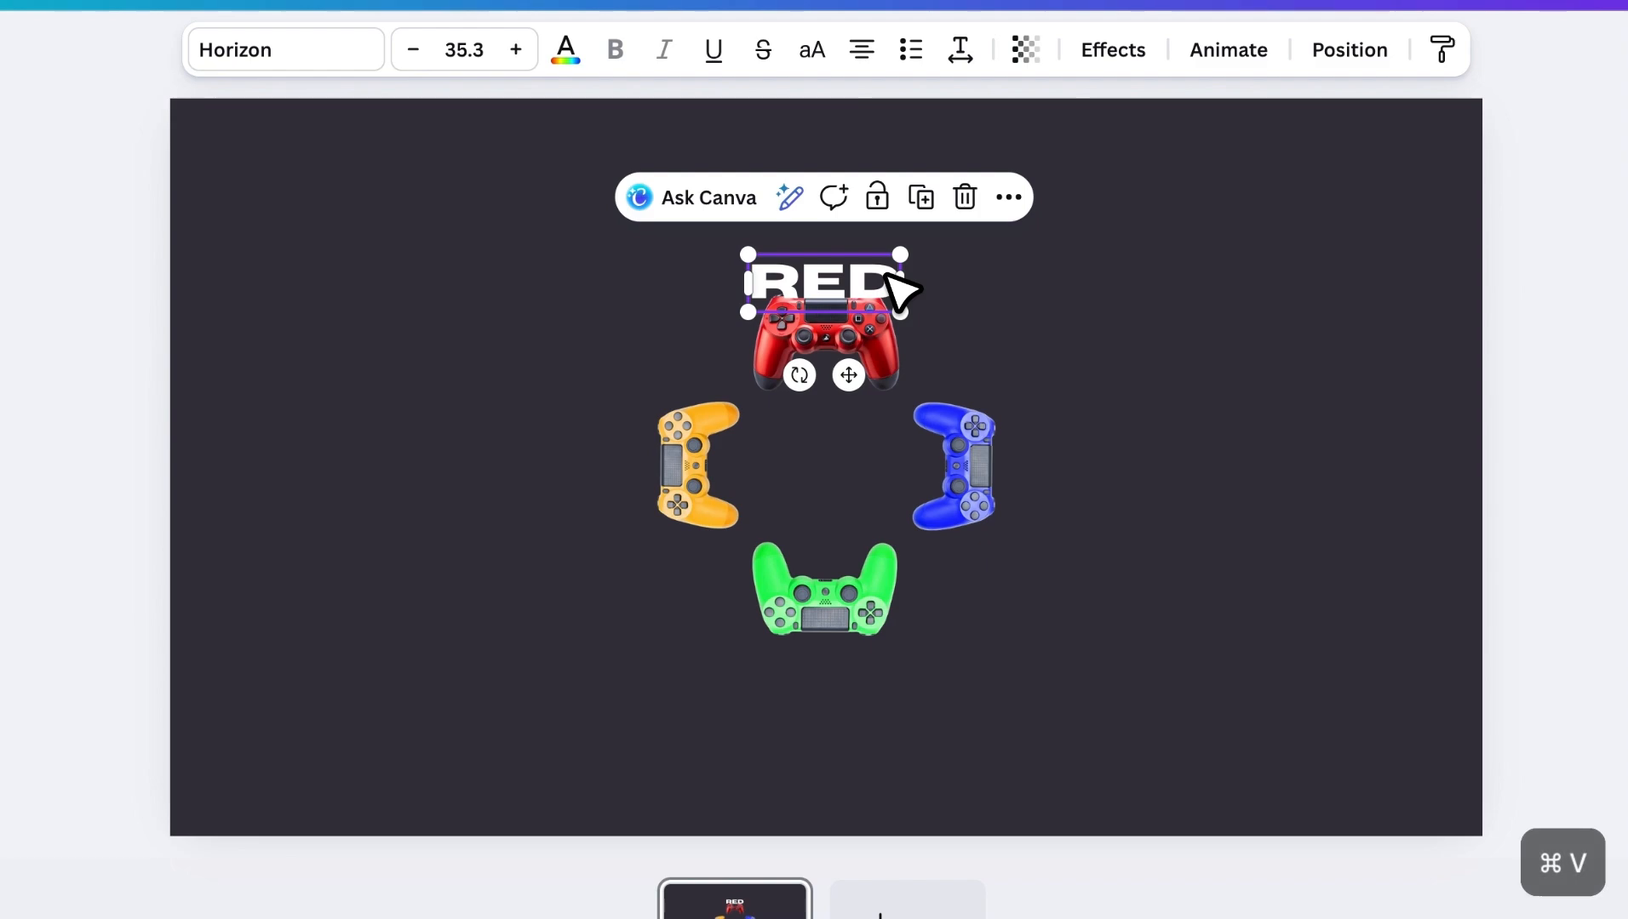
drag(885, 296, 1081, 366)
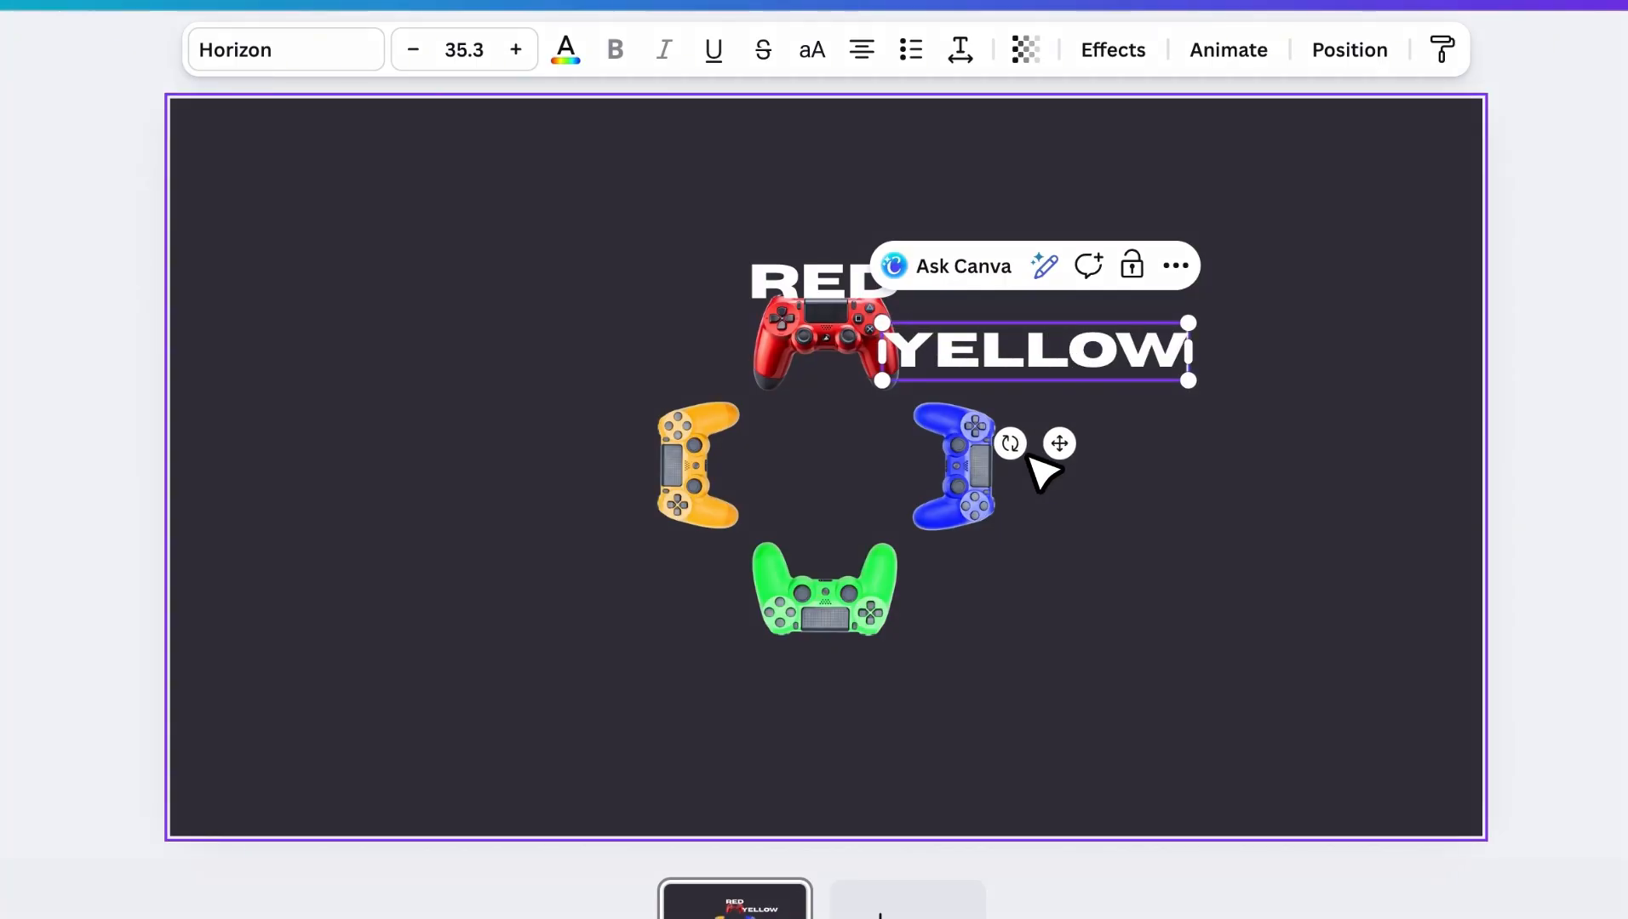
drag(1010, 444, 977, 362)
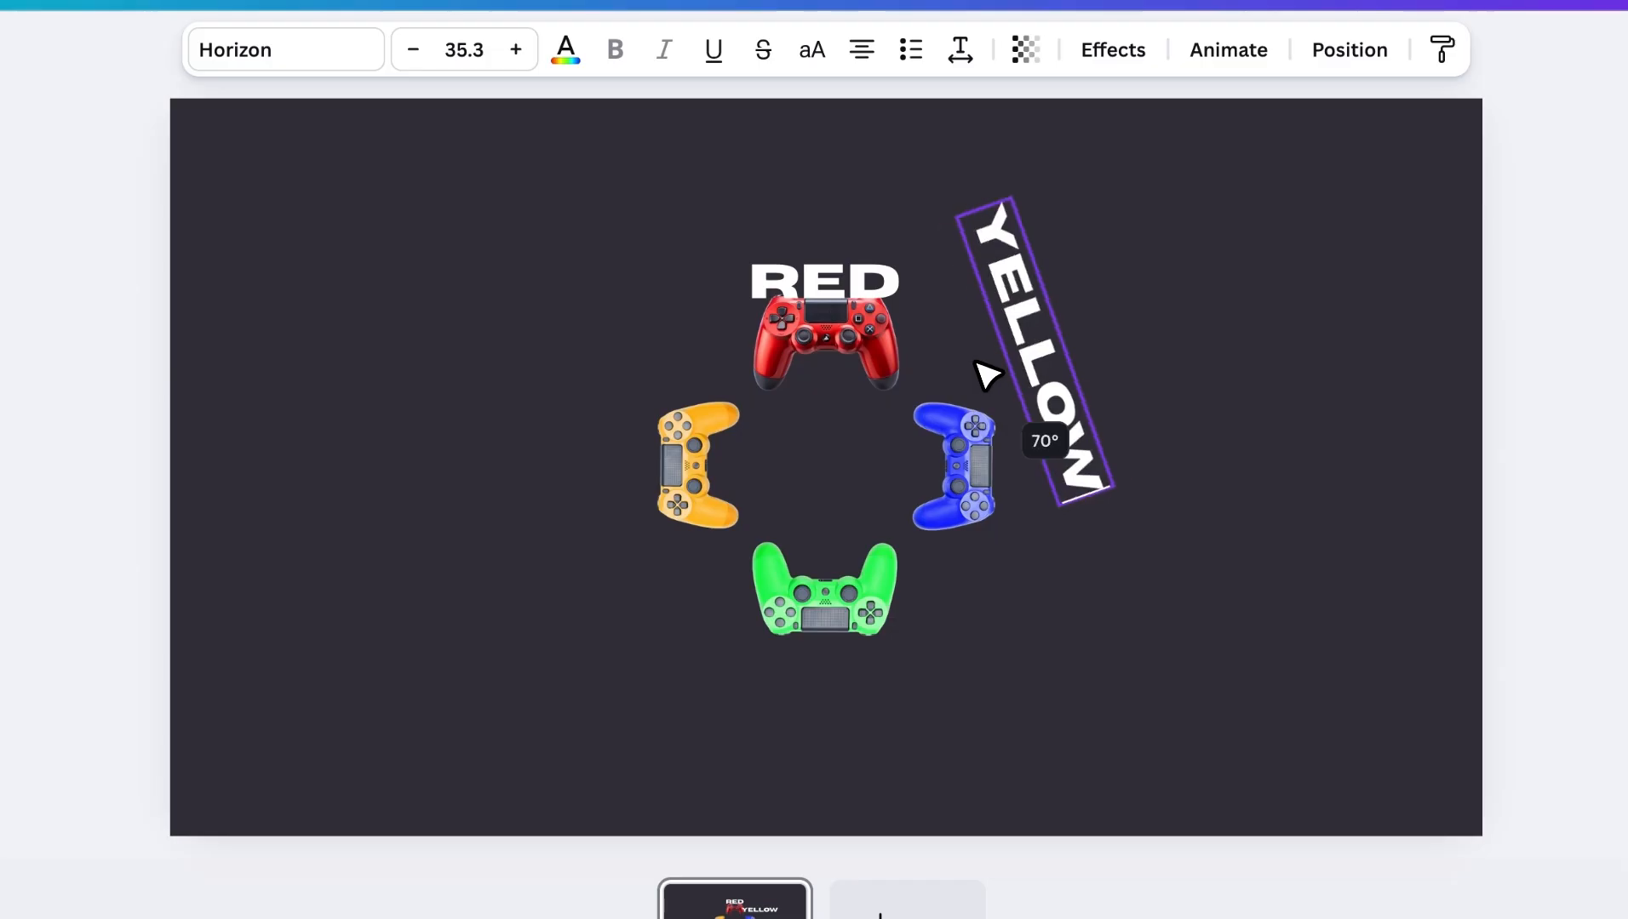
drag(1047, 448, 1027, 508)
right_click(1027, 508)
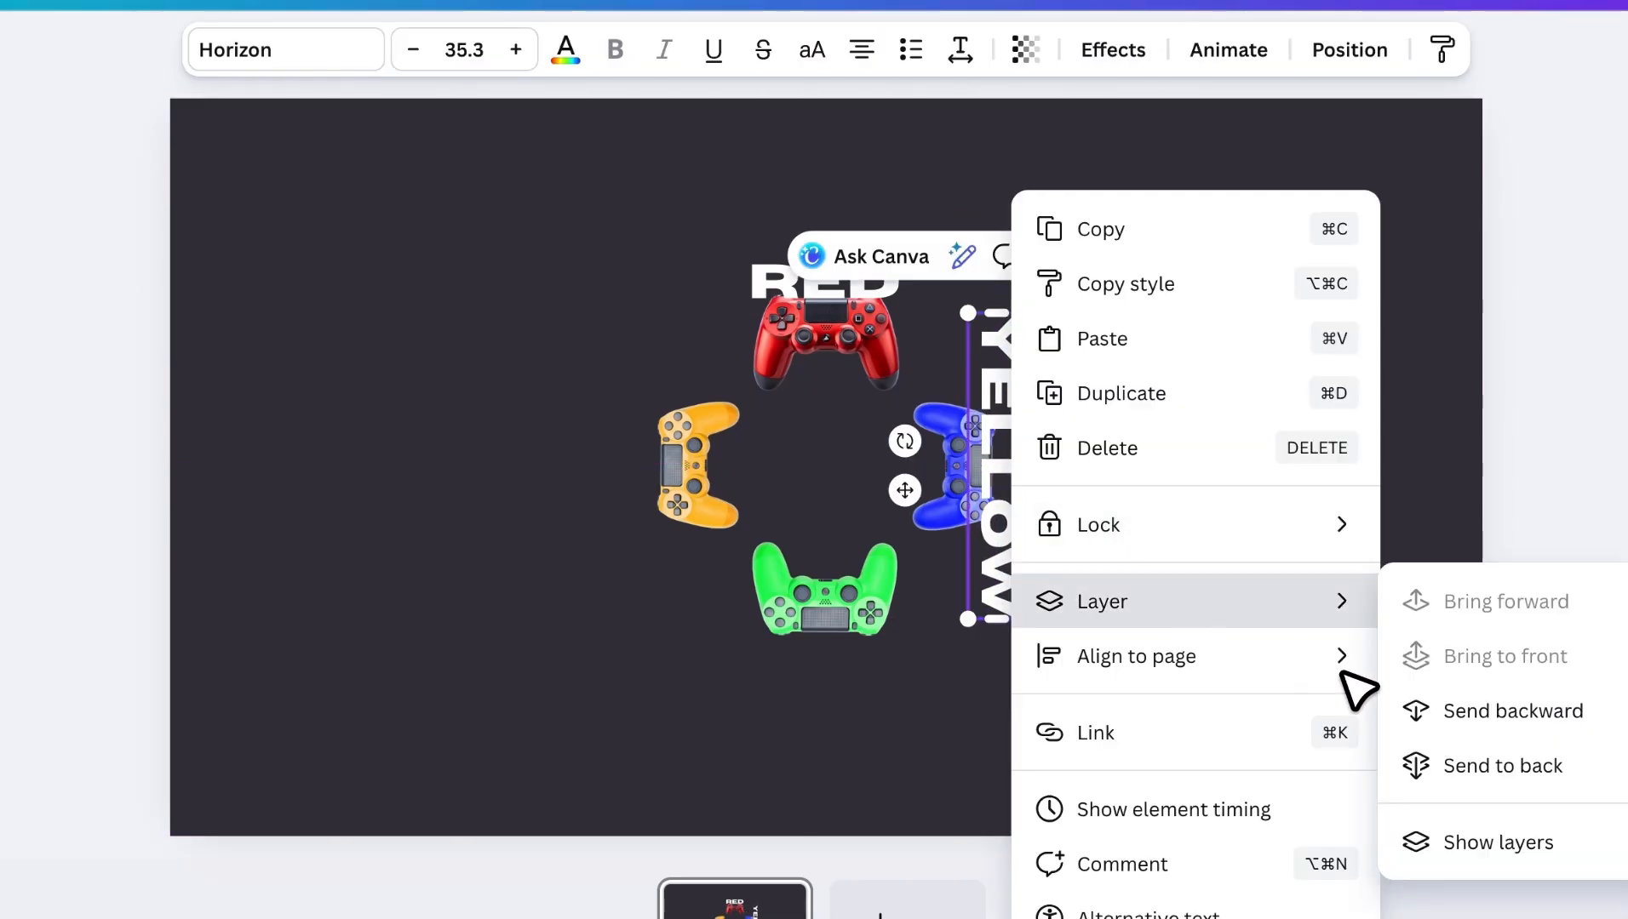
click(1447, 712)
- Copy the YELLOW label to make a vertical BLUE label beside the yellow controller and an upside-down GREEN label below the green one
click(1029, 489)
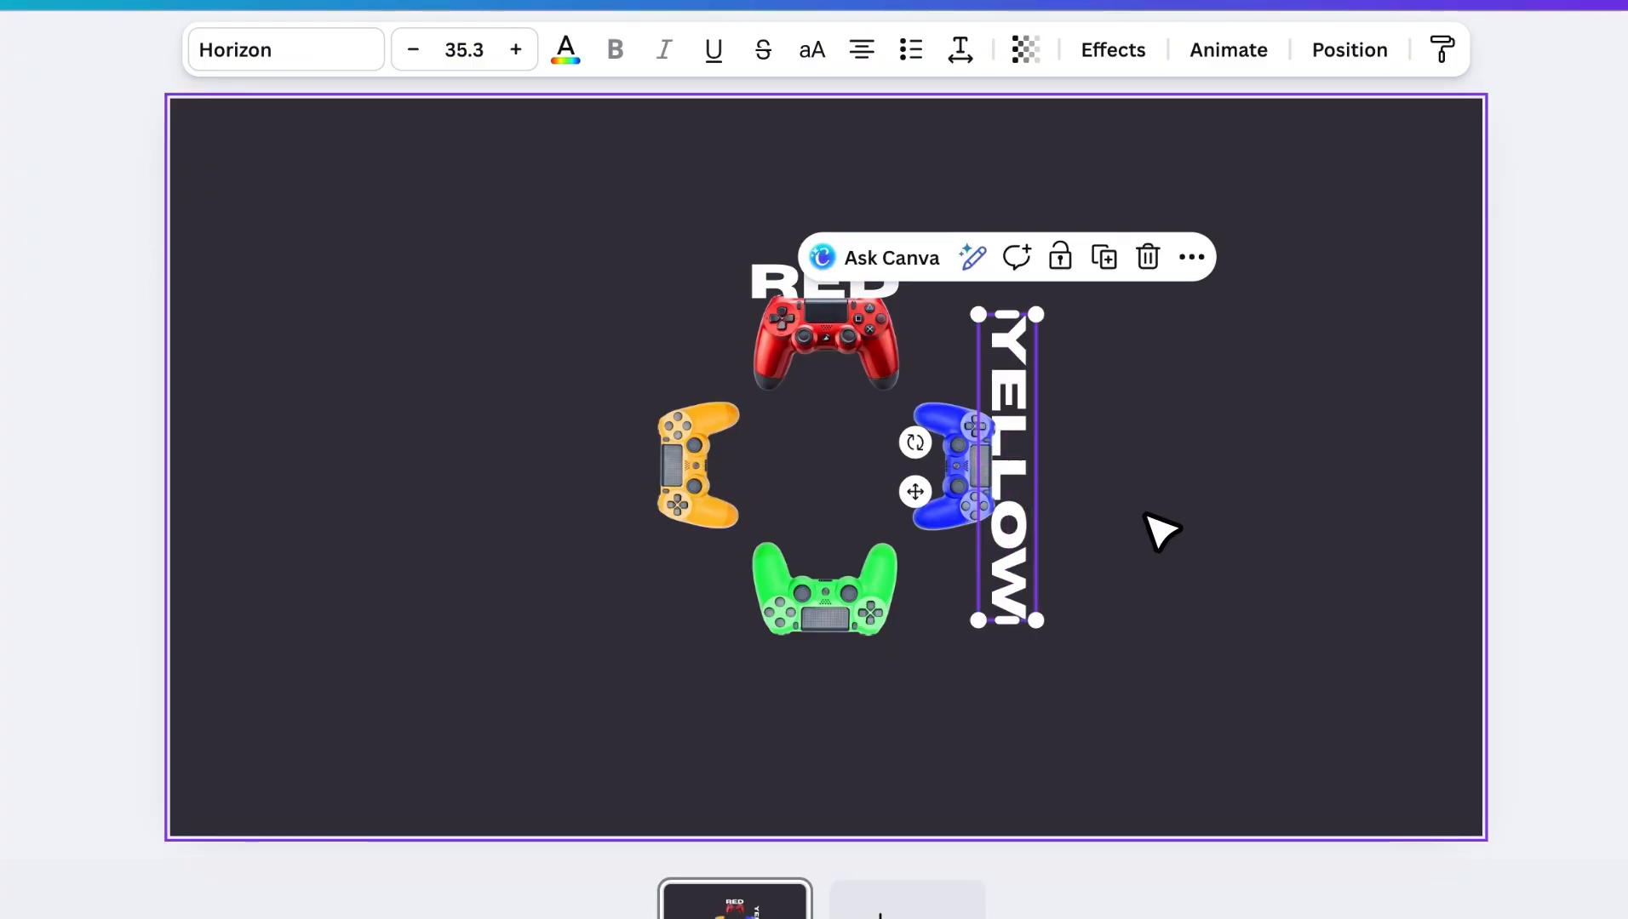
click(1077, 543)
key(super+v)
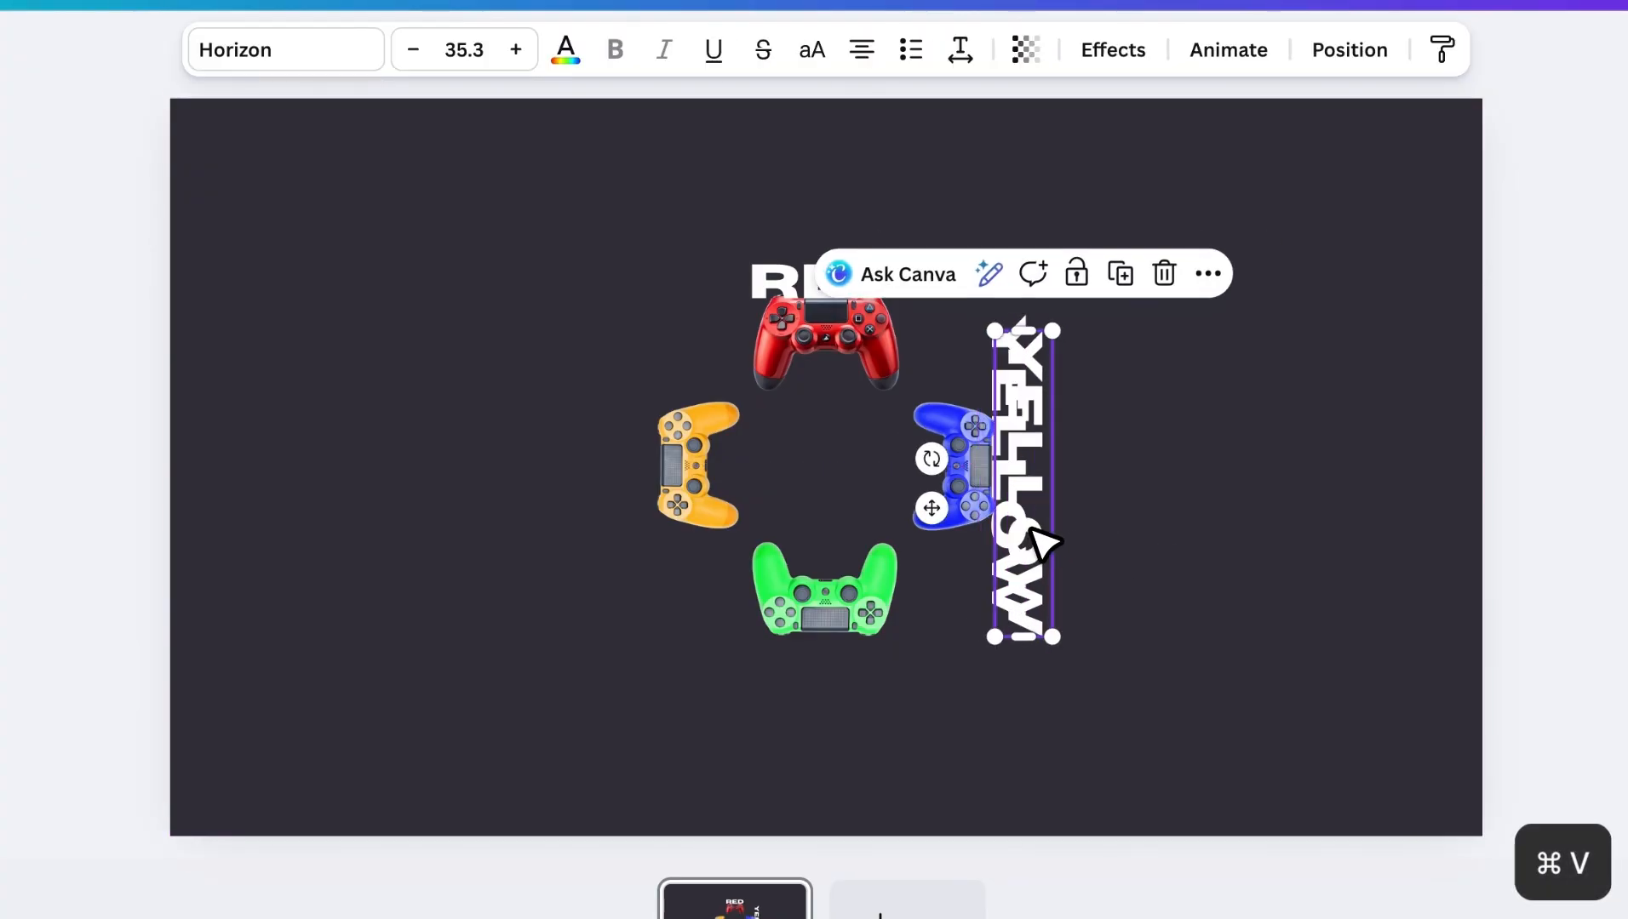
drag(1036, 545, 671, 504)
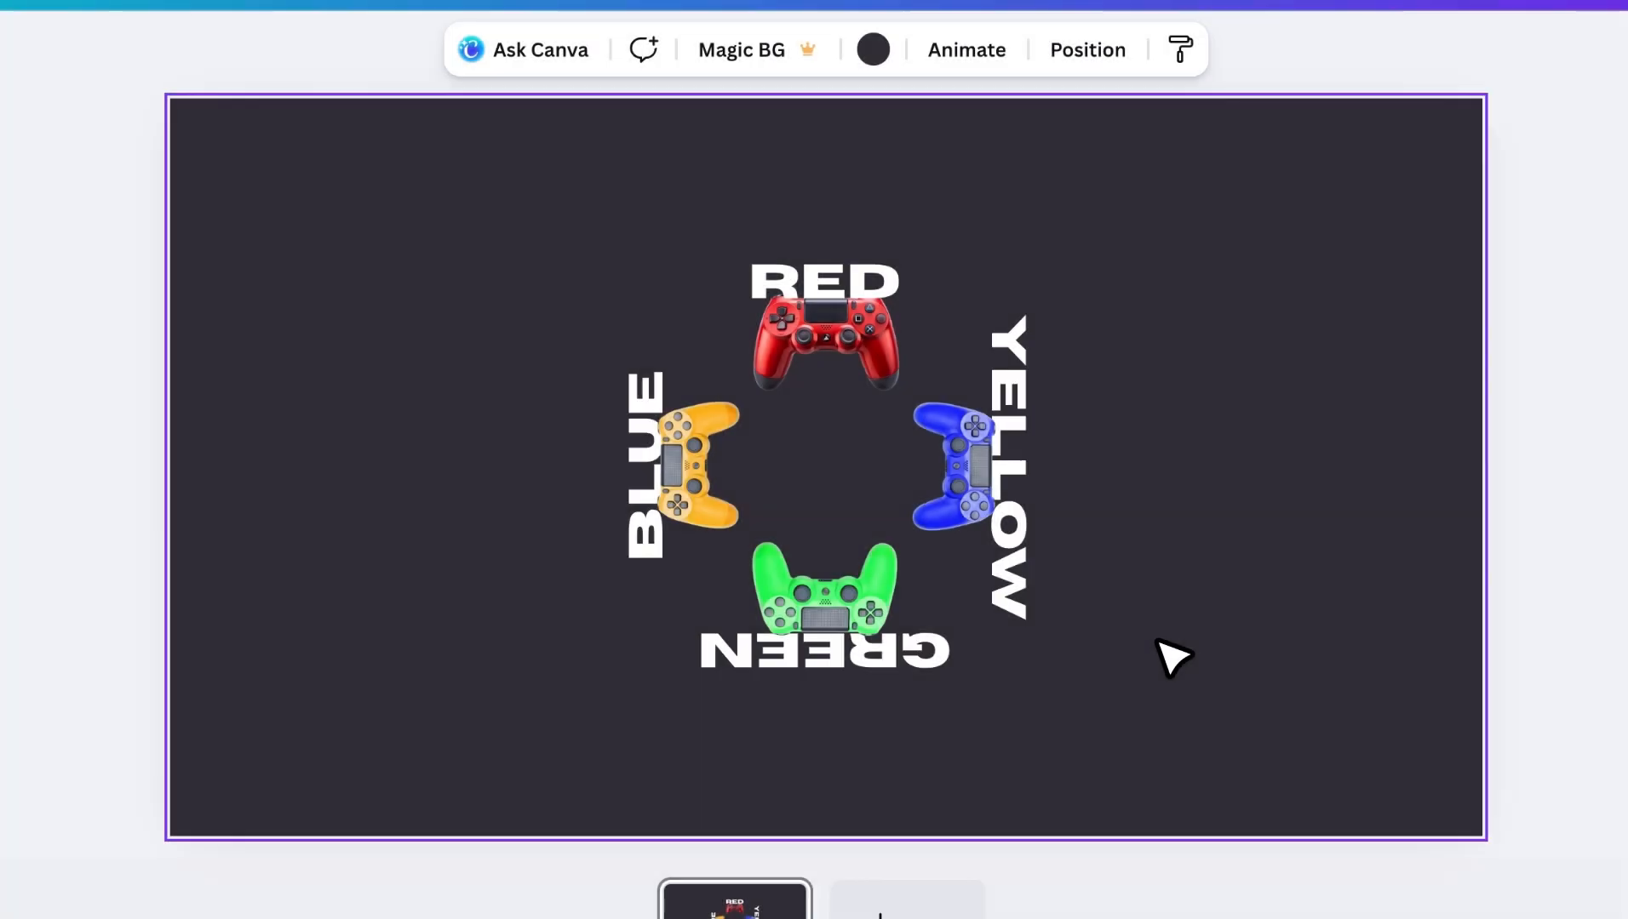
- Delete the controller image and download the four text labels as a PNG at the largest size with a transparent background
click(865, 543)
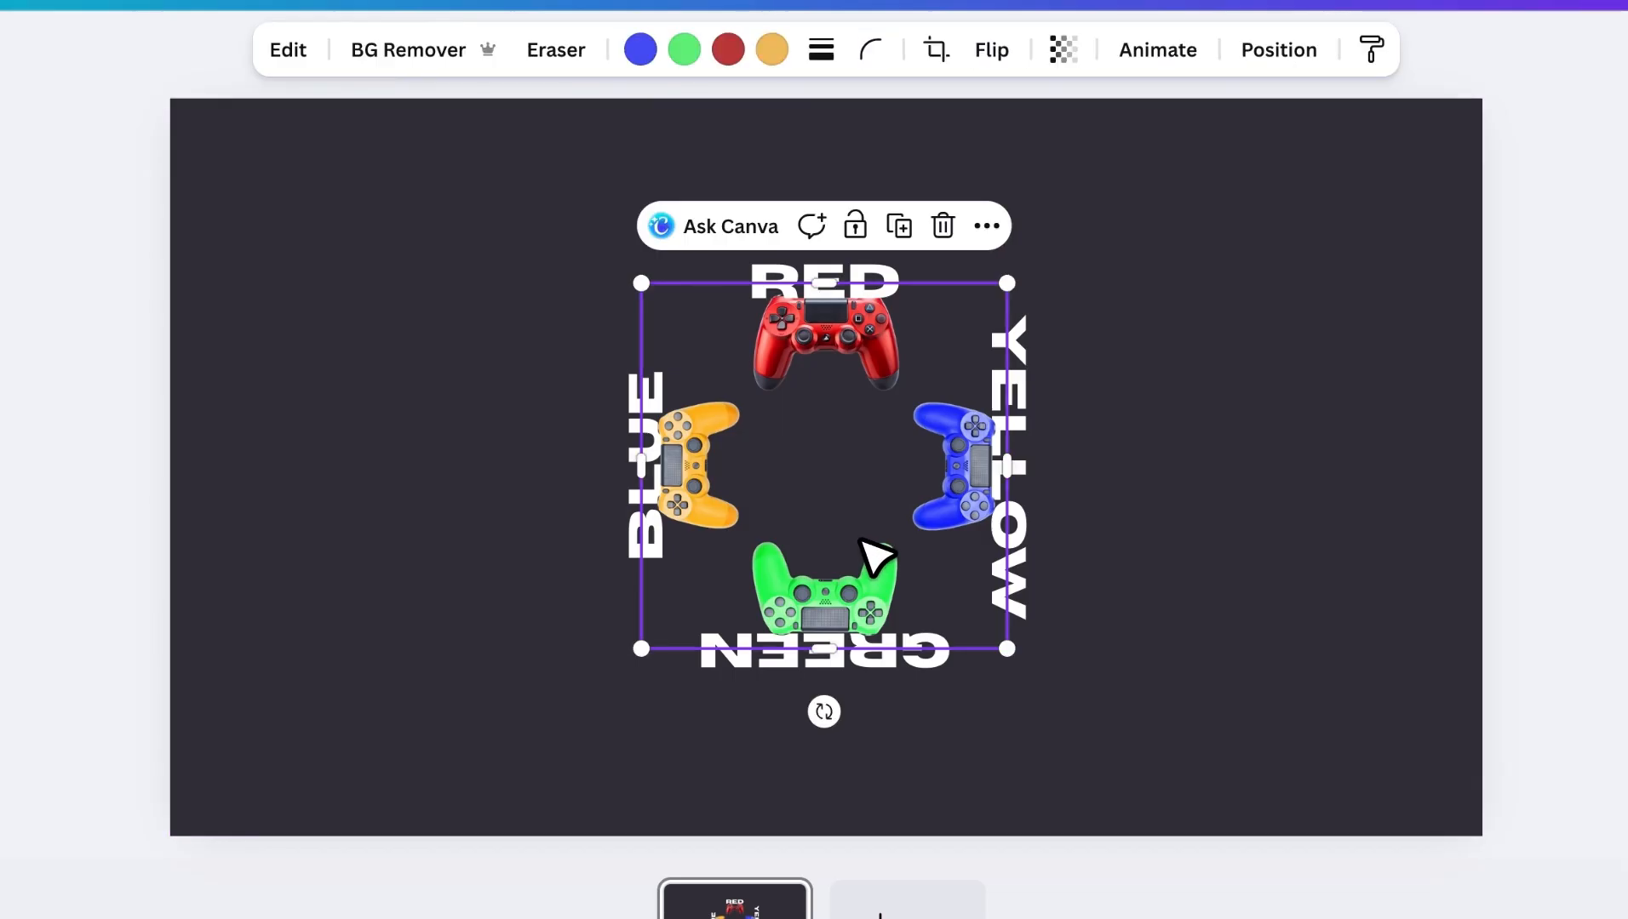
key(BackSpace)
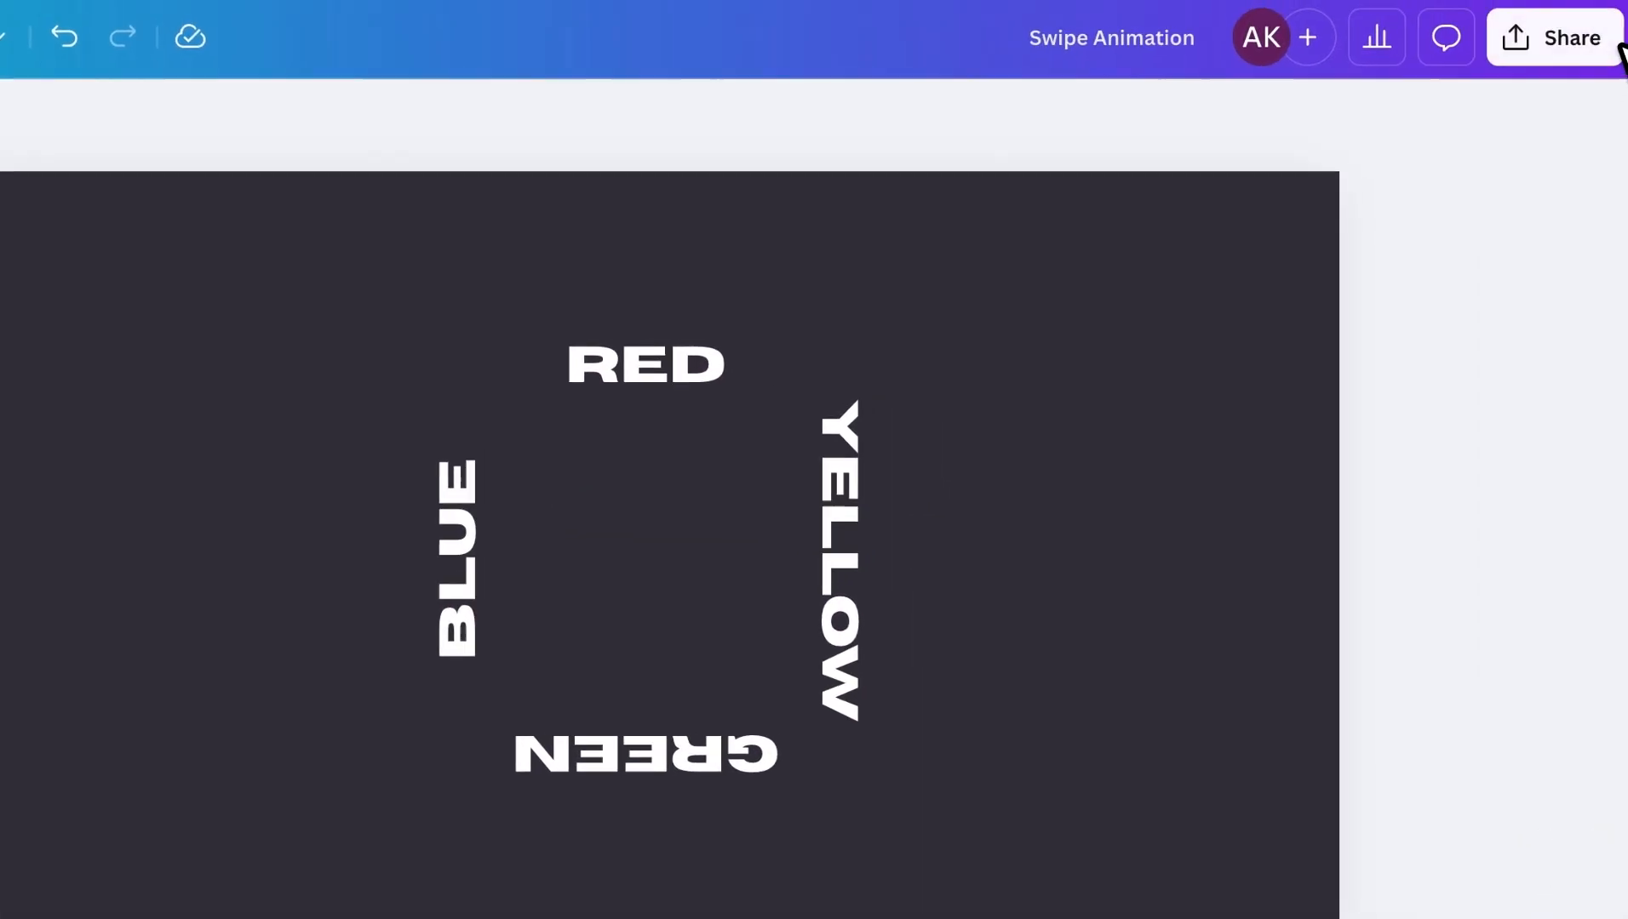
click(1596, 14)
click(1114, 606)
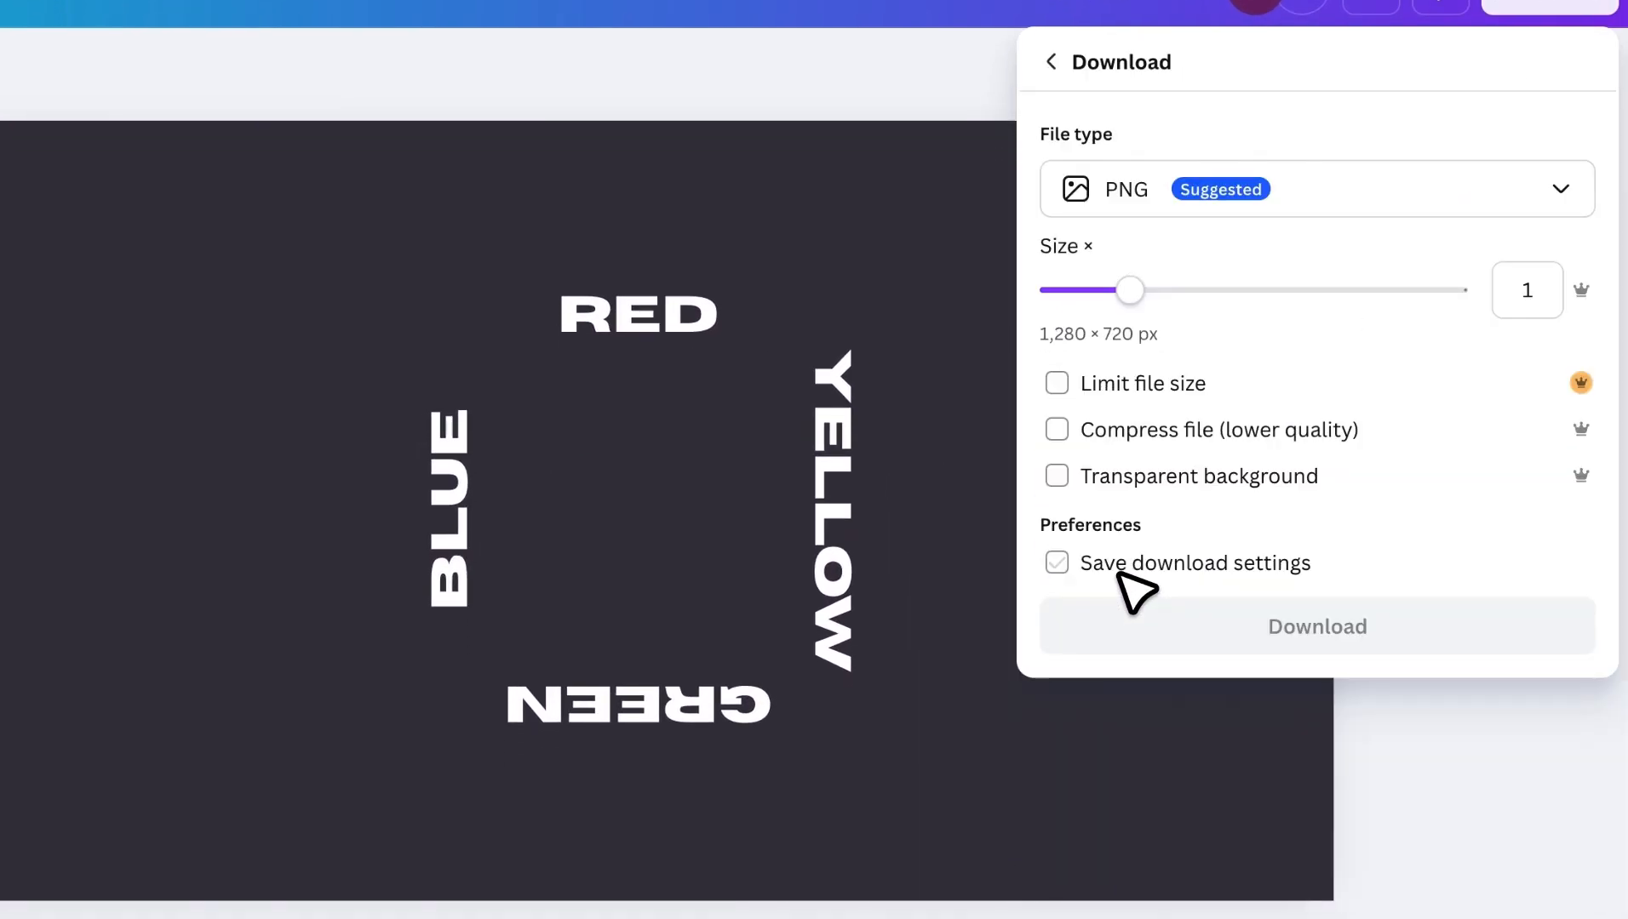
drag(1117, 317, 1472, 316)
click(1265, 634)
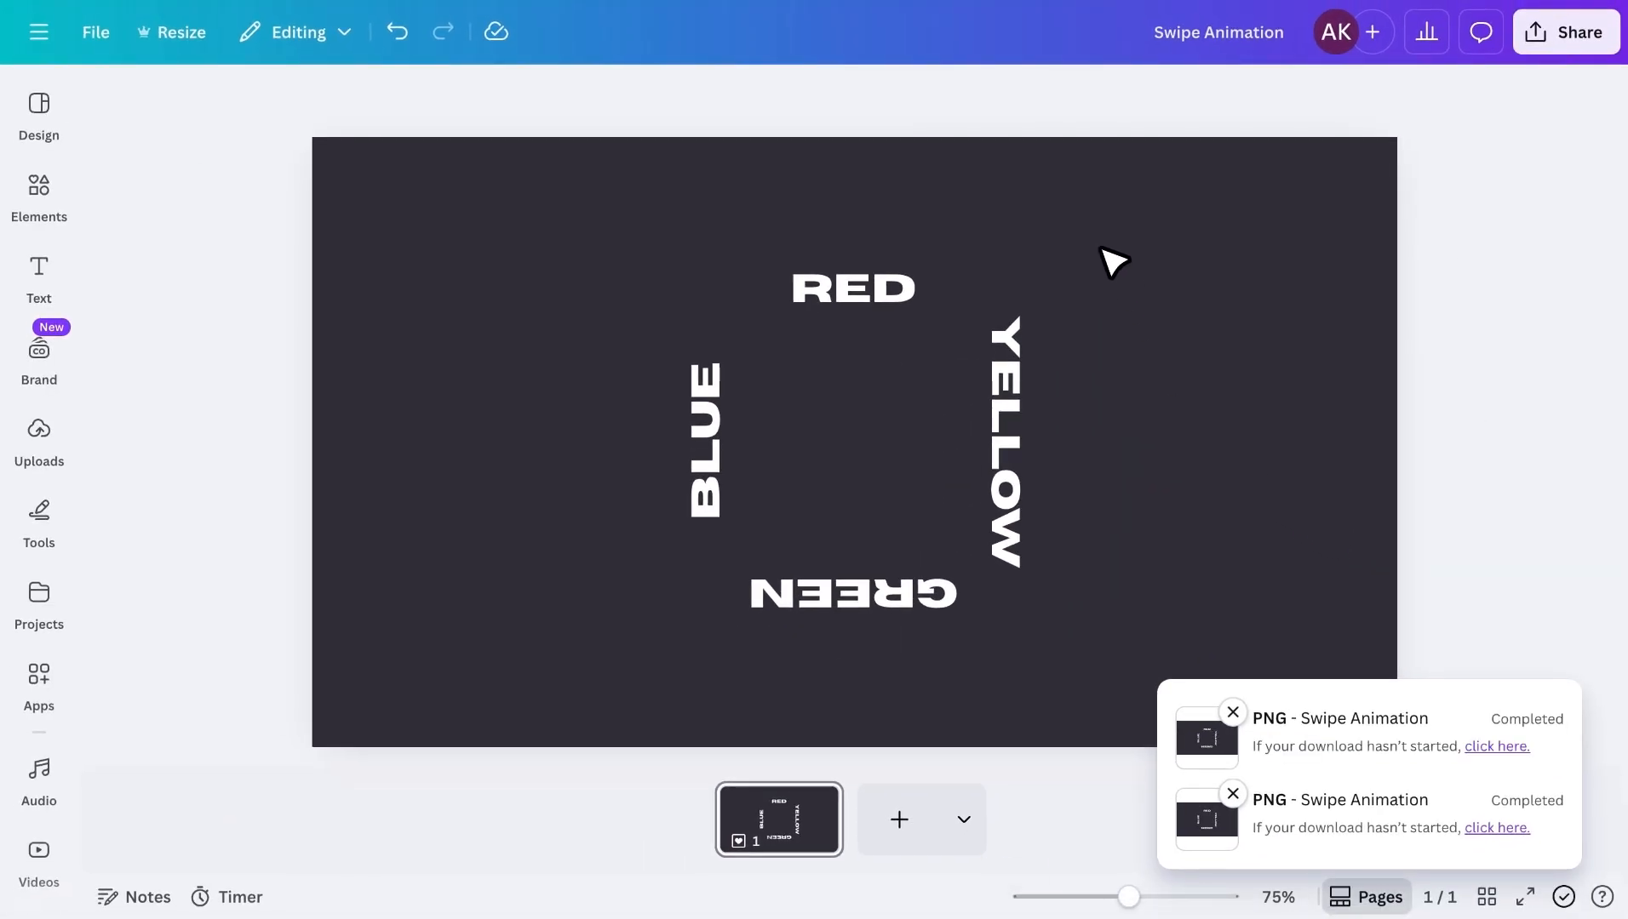
- Restore the deleted controller image and delete the YELLOW, RED, BLUE and GREEN text labels from the page
click(1147, 352)
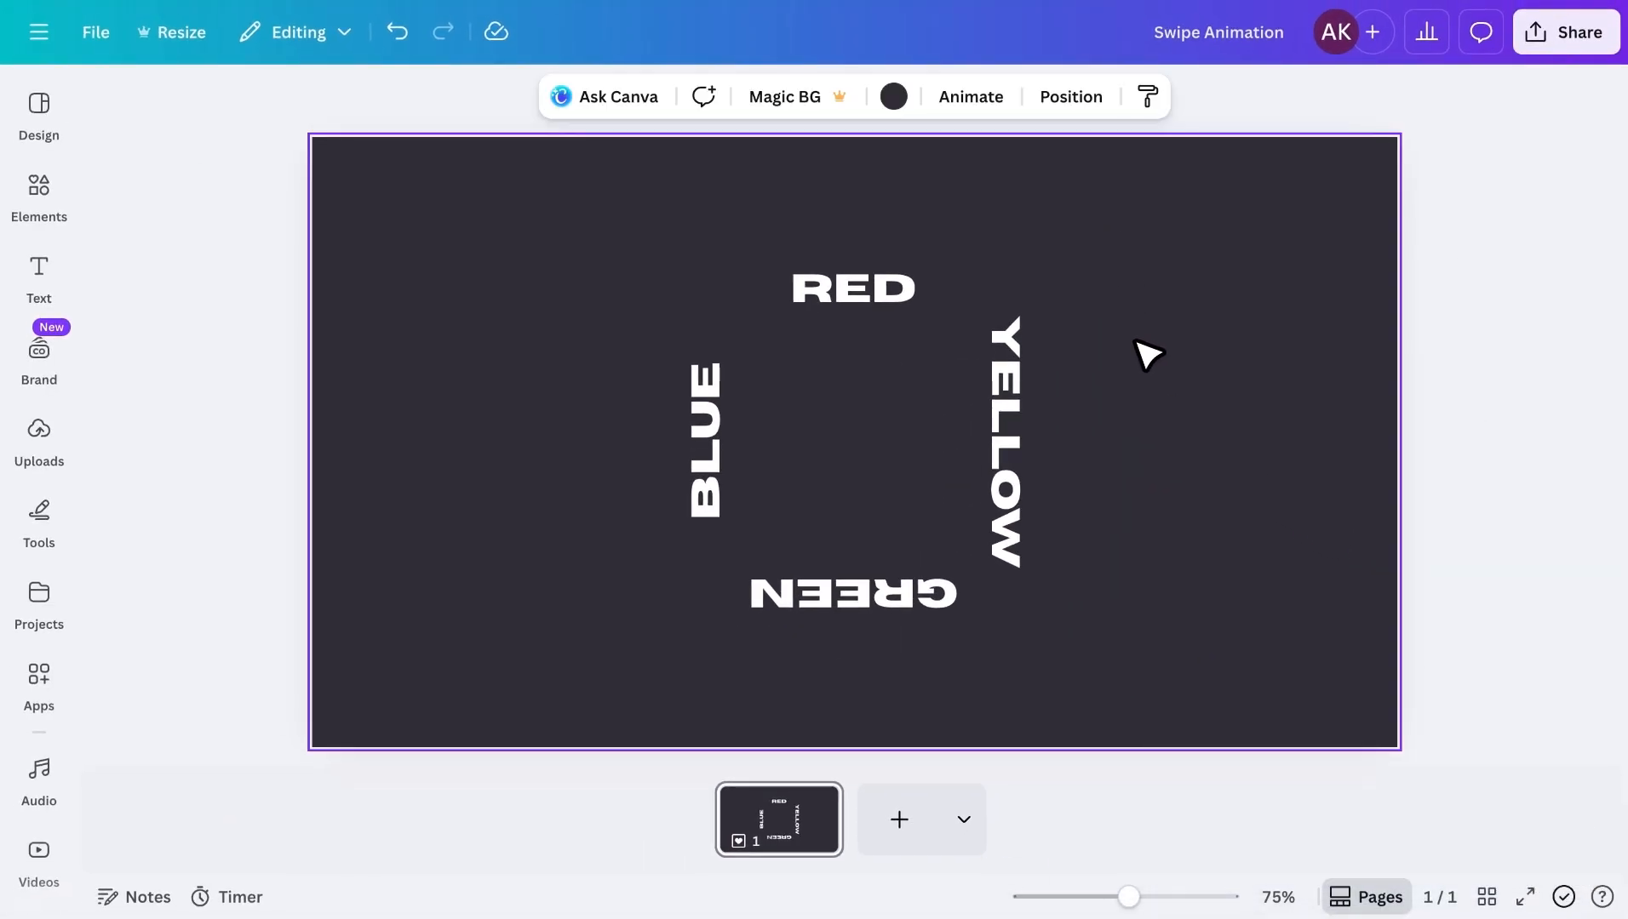
key(super+z)
click(1005, 381)
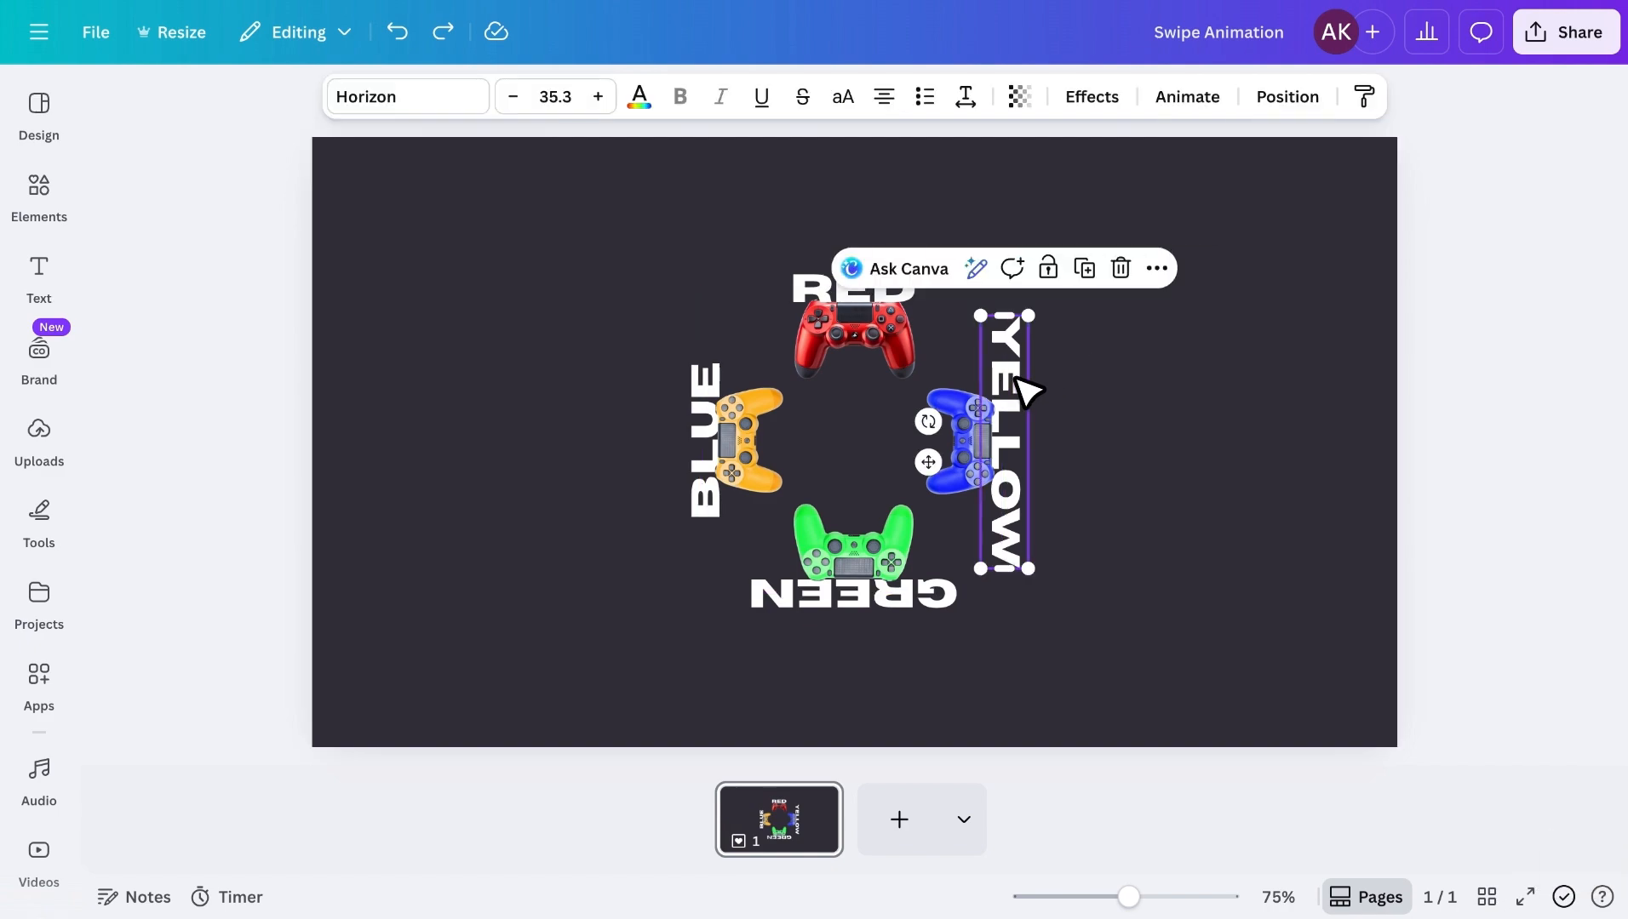
key(BackSpace)
click(891, 293)
key(BackSpace)
click(706, 425)
key(BackSpace)
click(776, 601)
key(BackSpace)
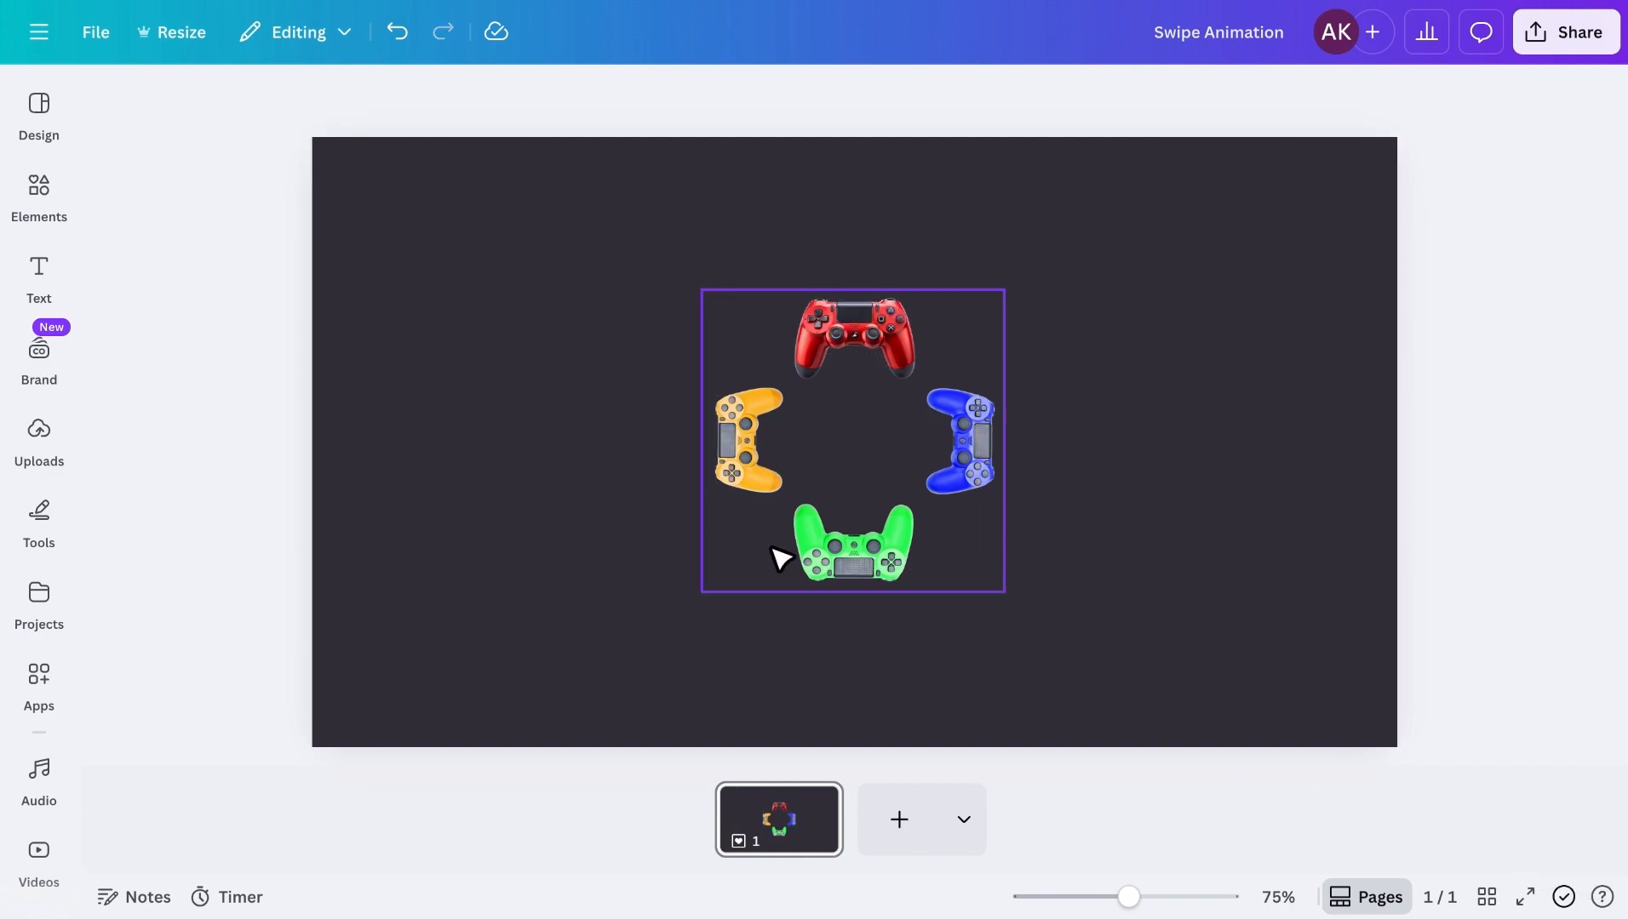
- Enlarge and reposition the controller image until only the red controller fills the page, centred
click(774, 556)
drag(701, 588, 354, 916)
drag(1005, 290, 949, 695)
drag(310, 248, 209, 145)
drag(1125, 895, 1105, 896)
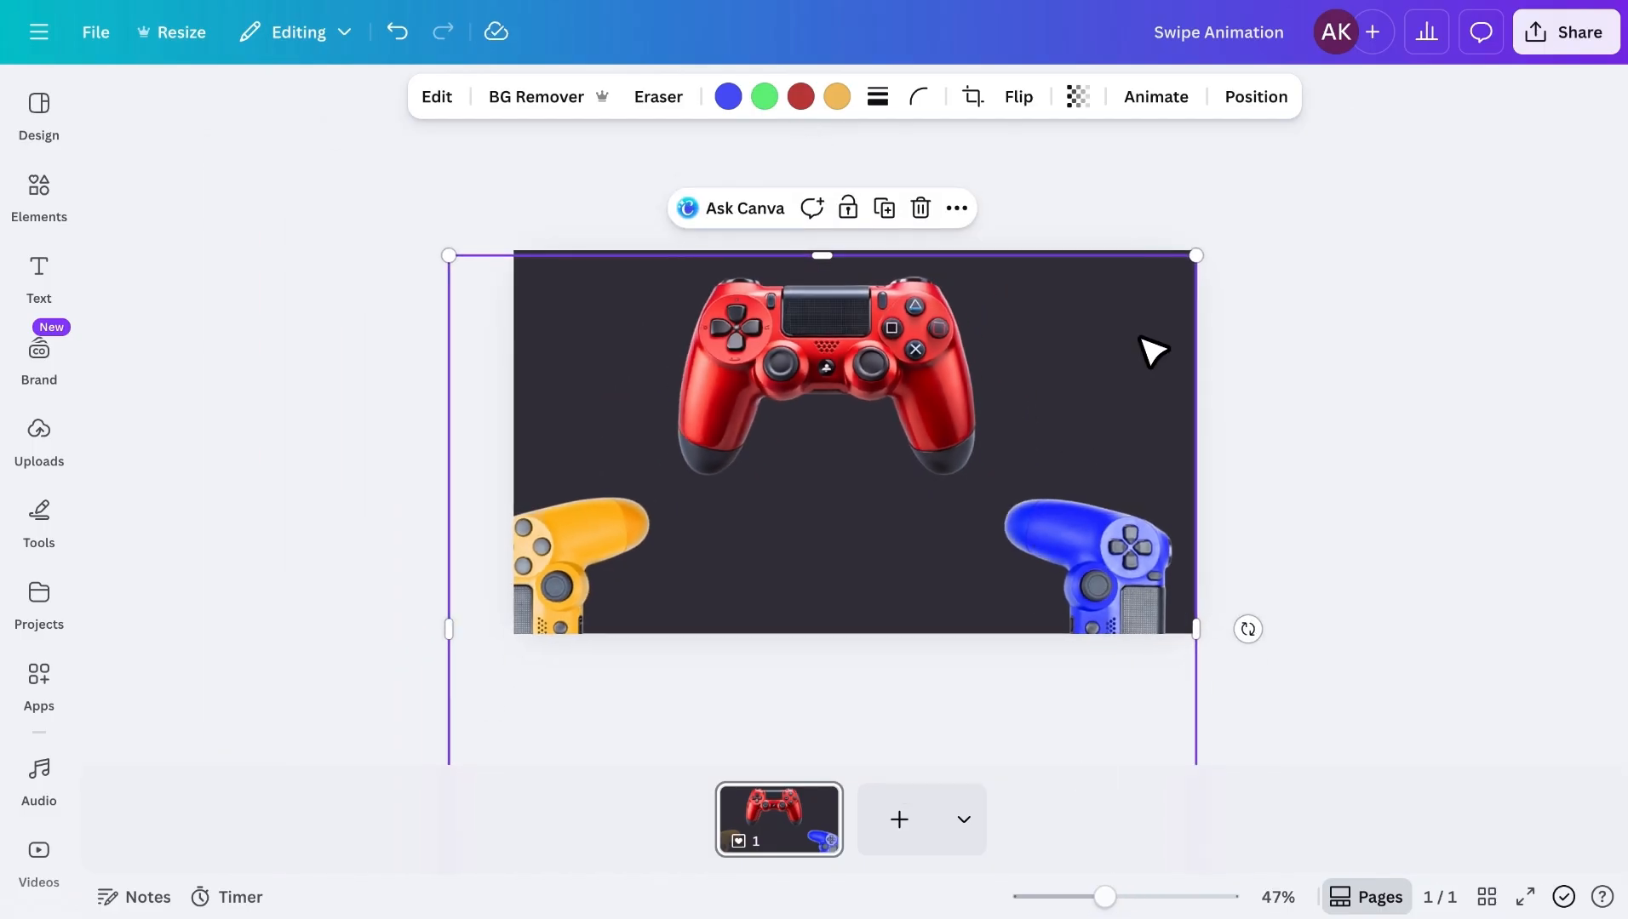
drag(1195, 255, 1528, 122)
drag(894, 385, 807, 630)
drag(365, 267, 231, 209)
drag(848, 368, 902, 462)
drag(1388, 271, 1466, 193)
drag(1030, 400, 990, 467)
click(1498, 449)
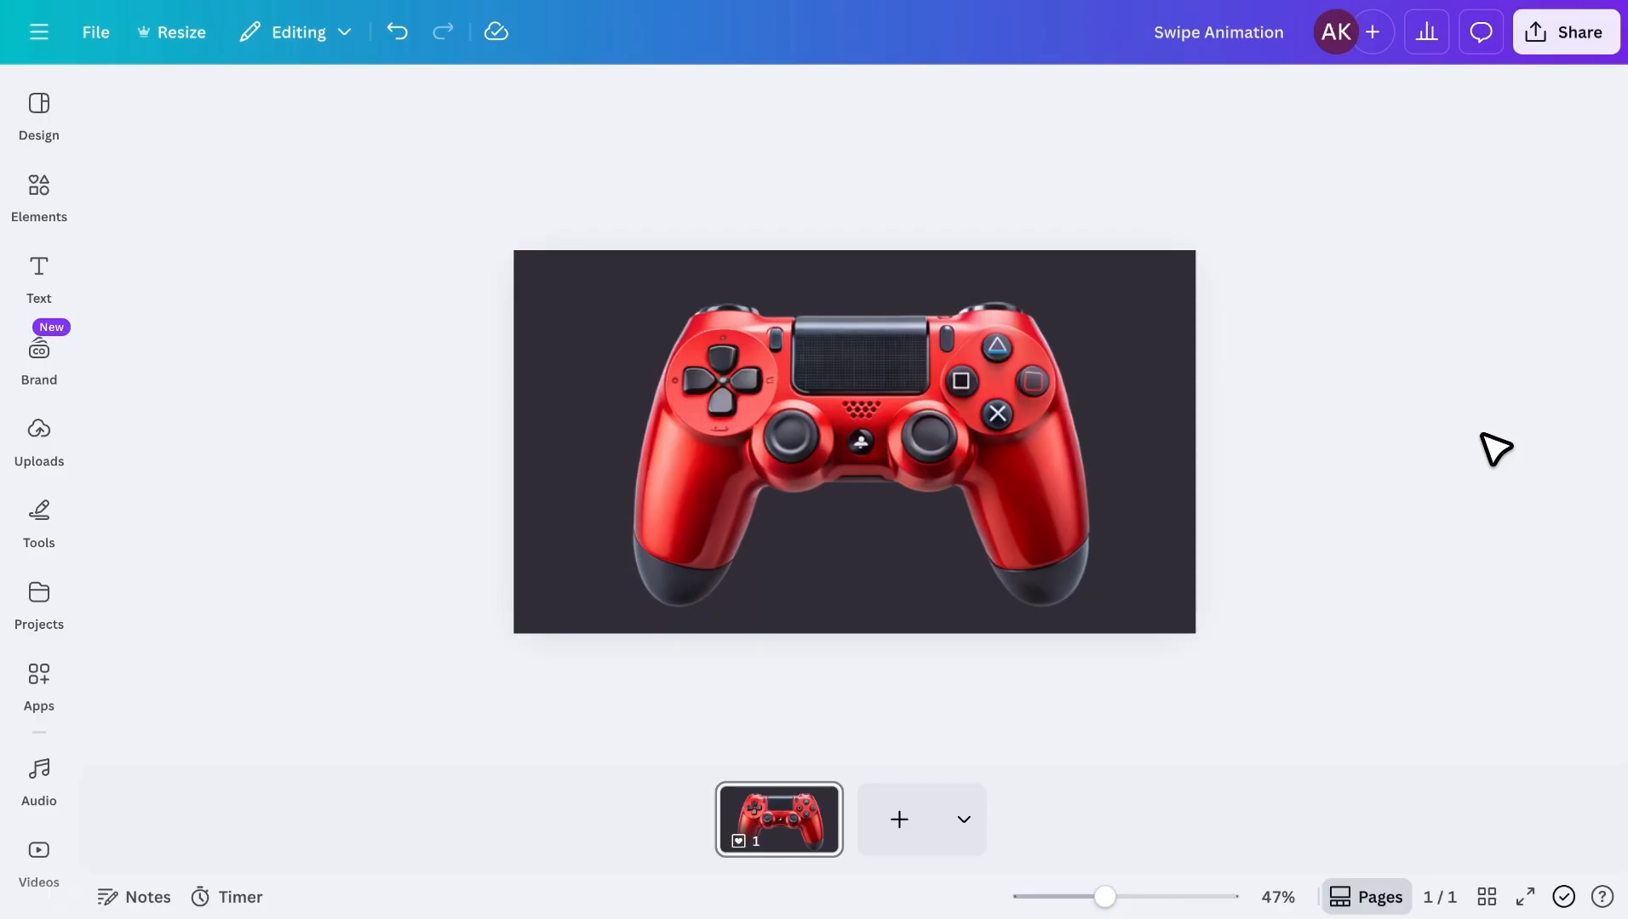
- Place the downloaded label PNG on the page and enlarge it until only RED shows above the red controller, undoing the last adjustment
click(1490, 2)
drag(1330, 80, 979, 310)
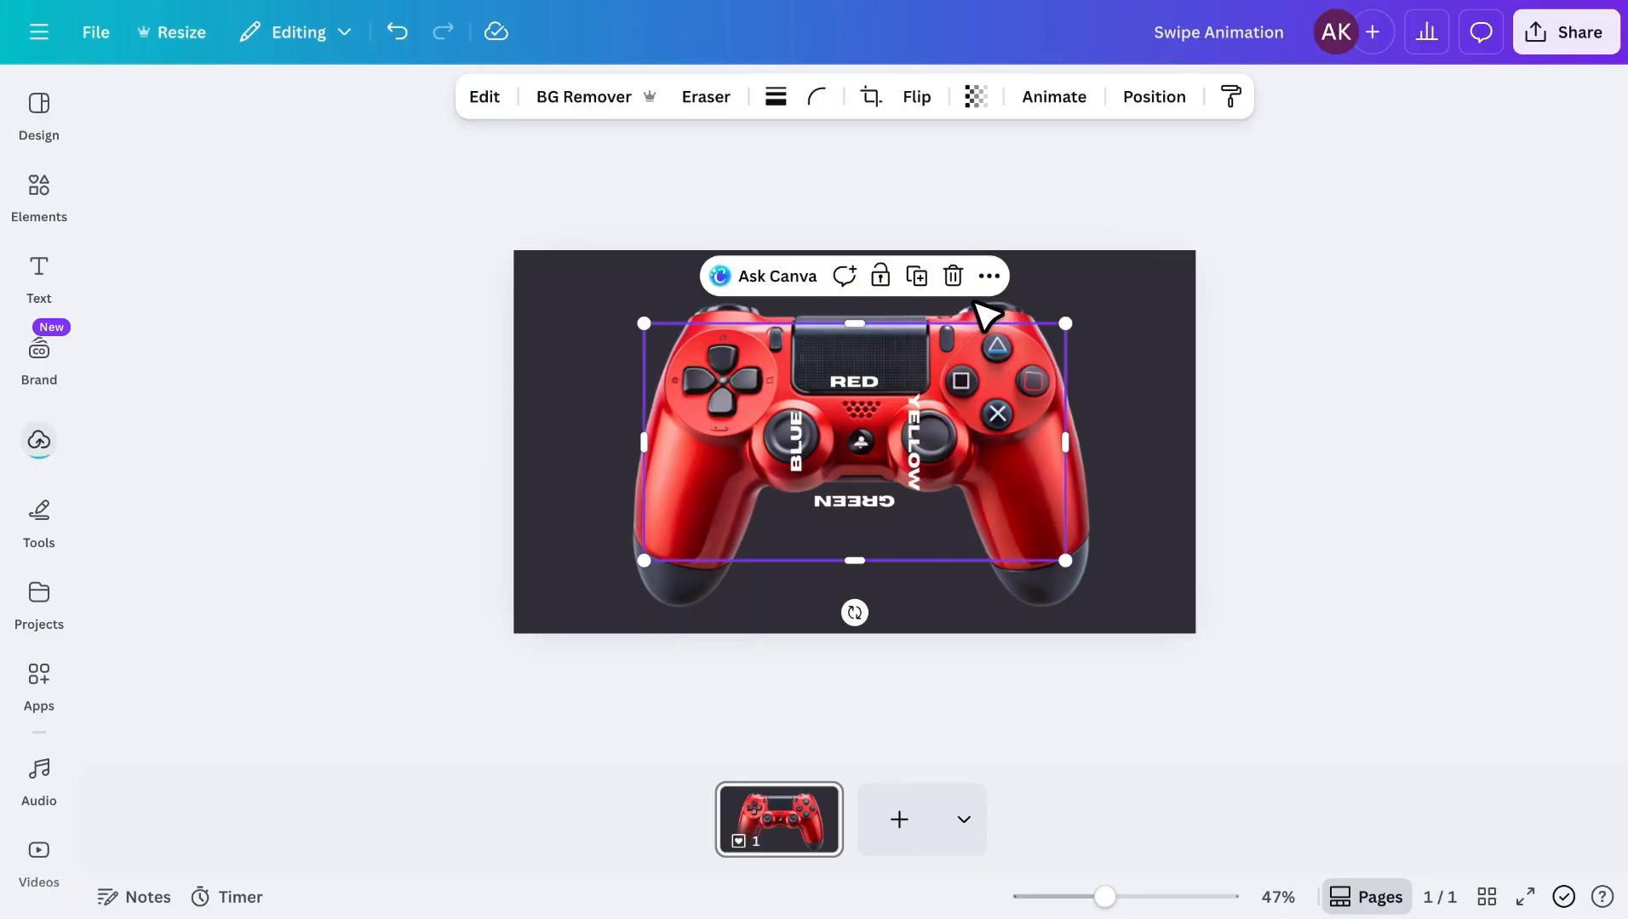
drag(1067, 559, 1588, 854)
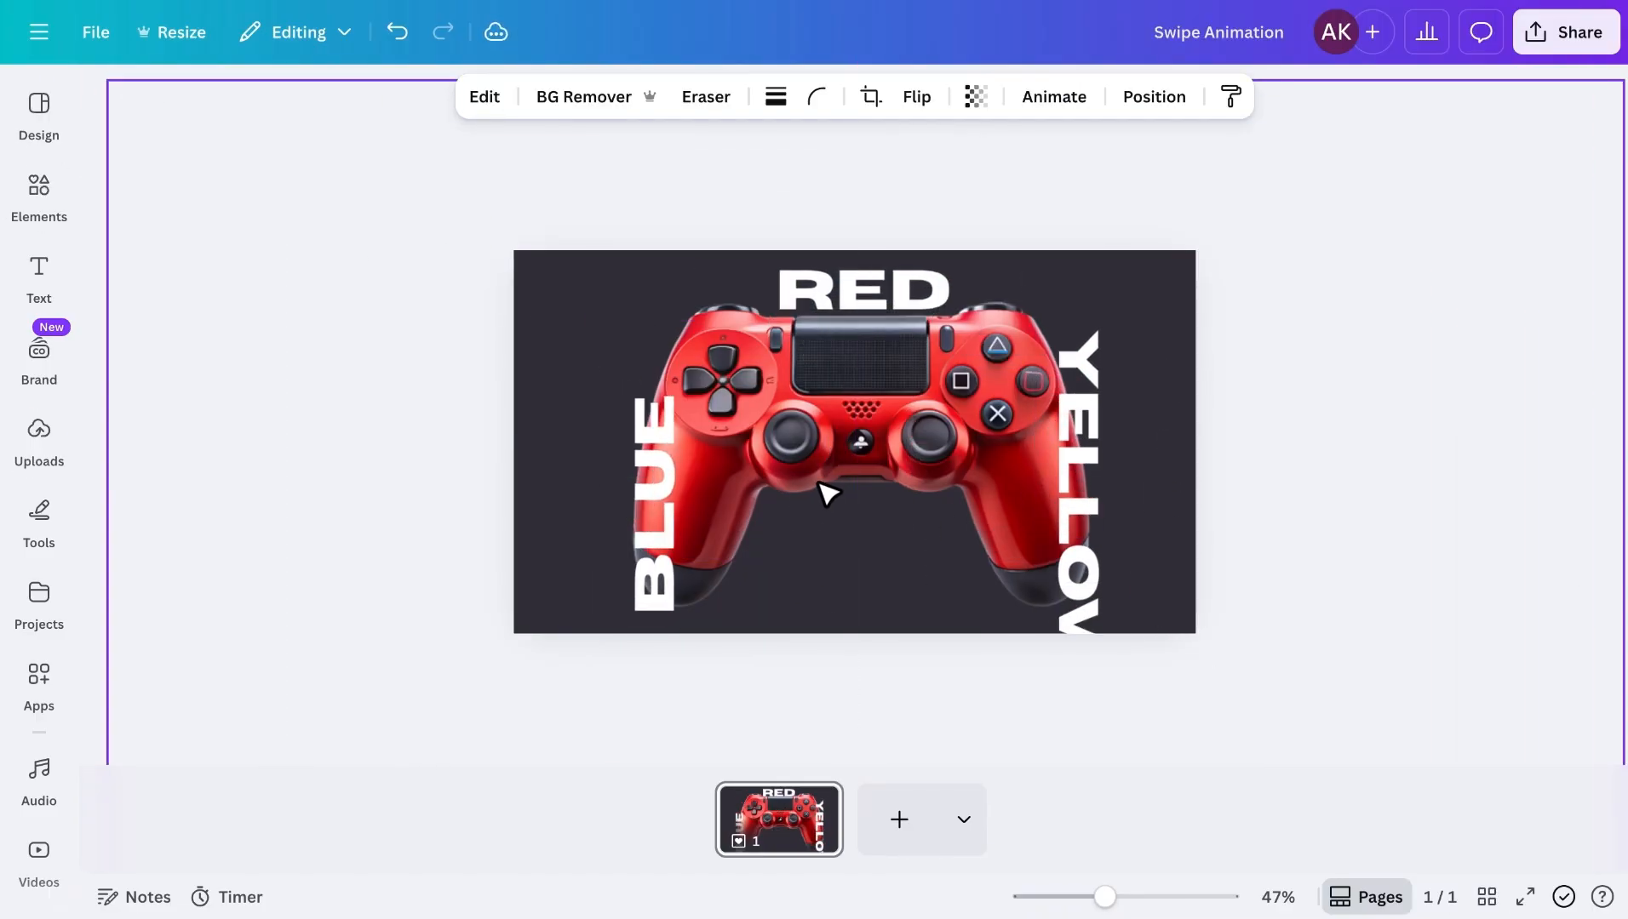
scroll(1141, 639, down, 5)
drag(1141, 625, 1435, 792)
drag(1145, 580, 1025, 542)
key(super+z)
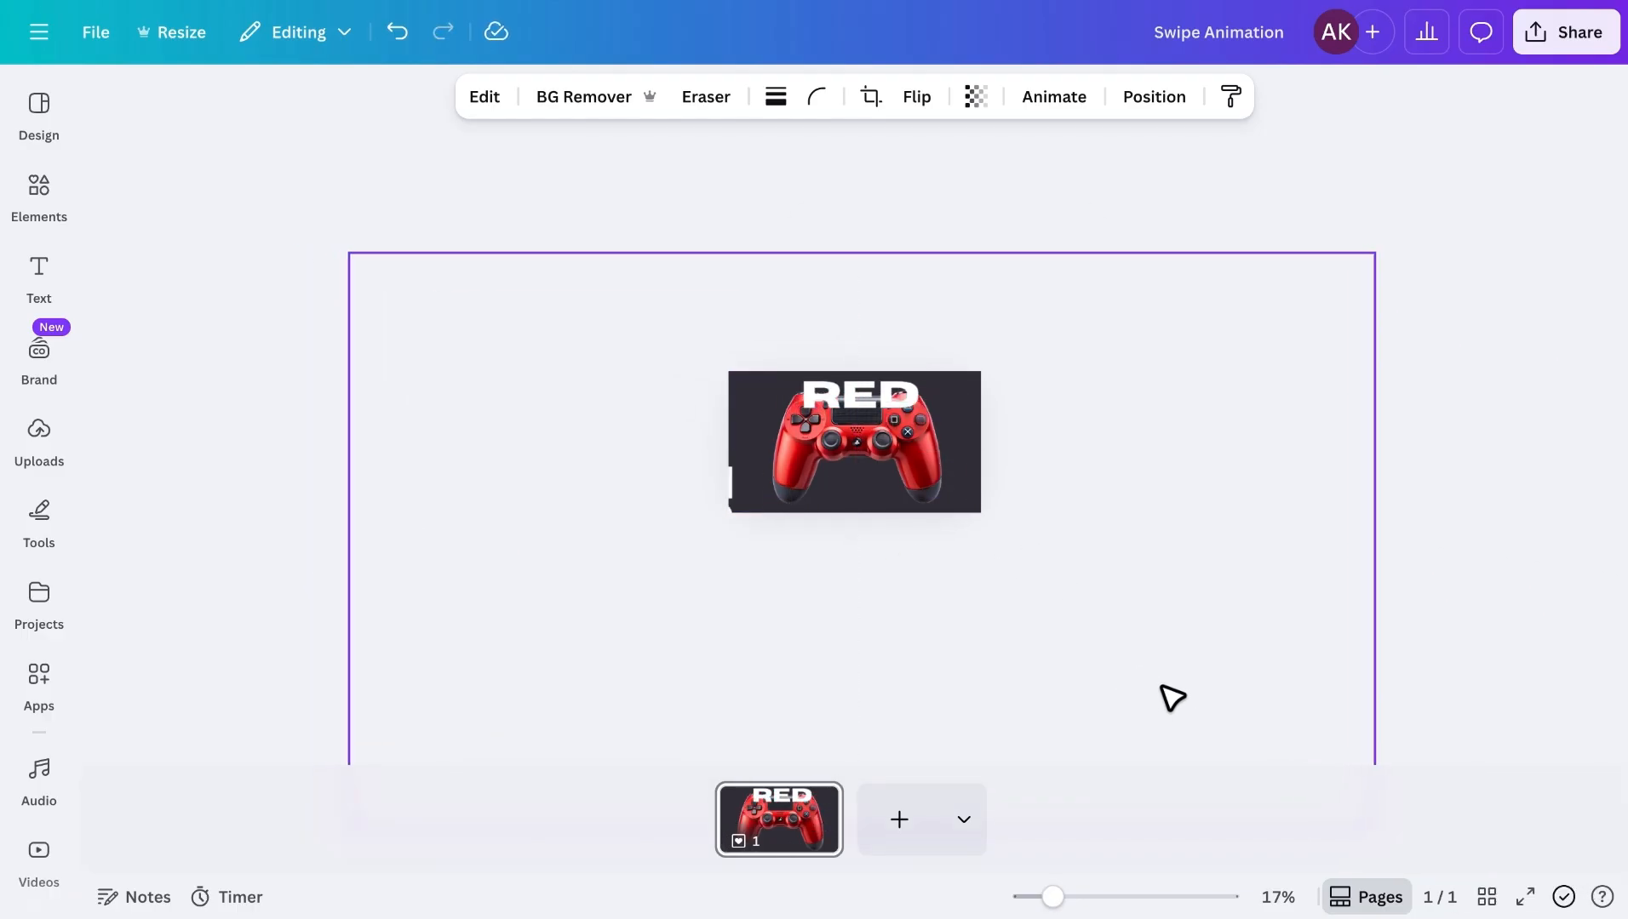
- Send the label image backward behind the controller image
right_click(966, 503)
mouse_move(1106, 399)
click(1328, 526)
- Shrink the controller image slightly and centre the red controller just below the RED label
click(928, 464)
drag(1065, 381, 1056, 389)
drag(645, 389, 670, 415)
drag(855, 489, 846, 472)
drag(1047, 399, 1026, 419)
drag(919, 460, 921, 438)
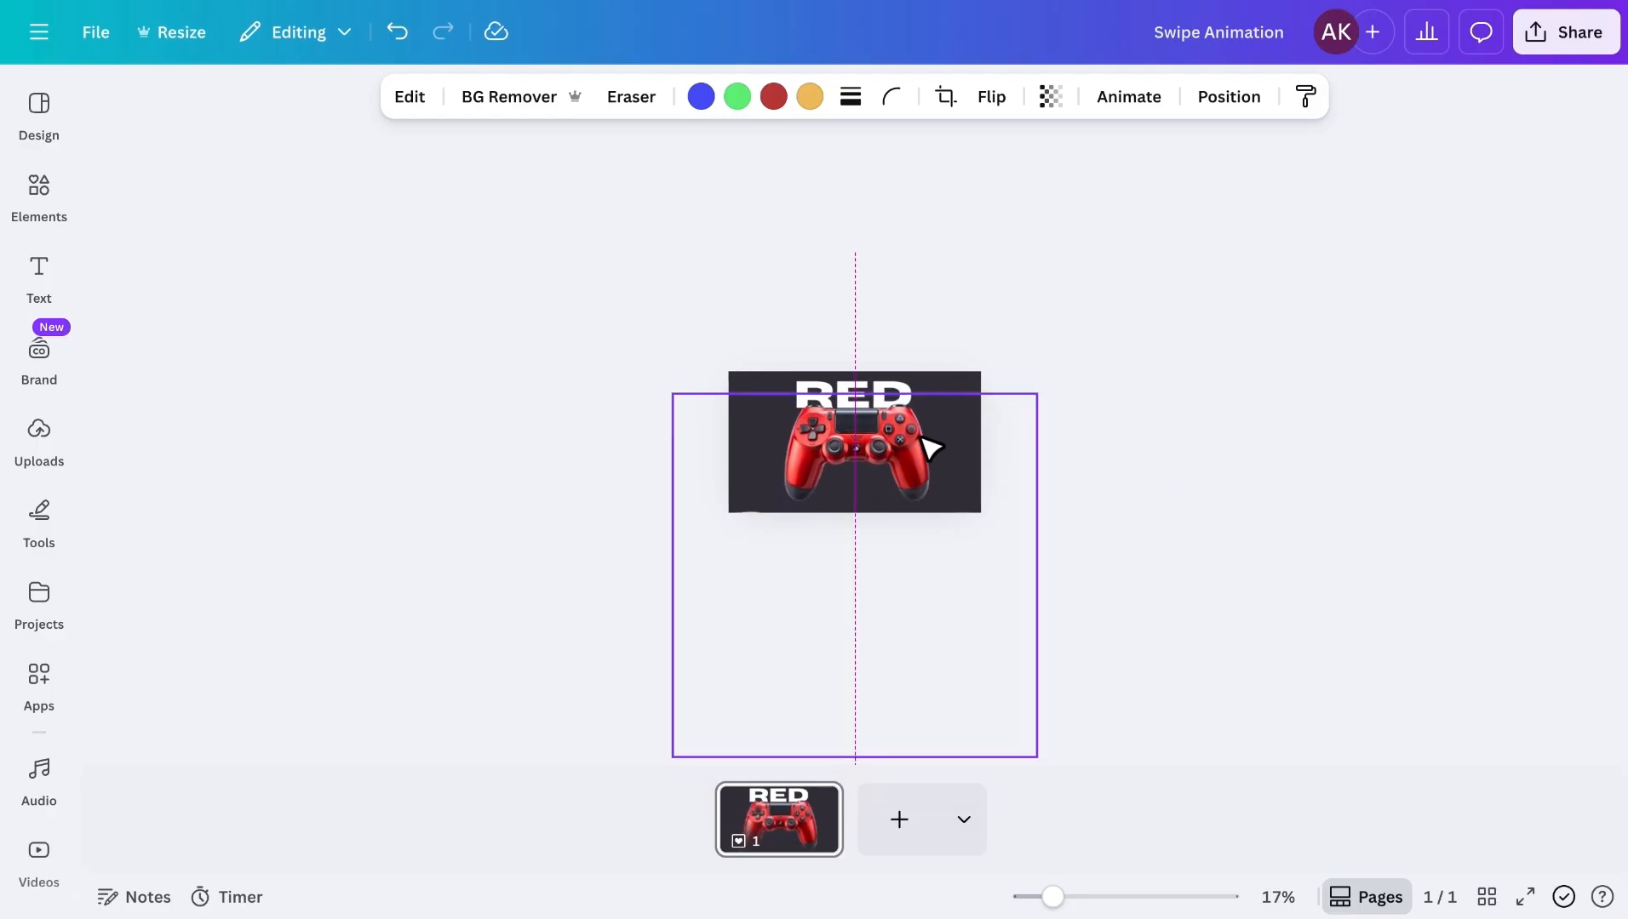
drag(1053, 897, 1119, 898)
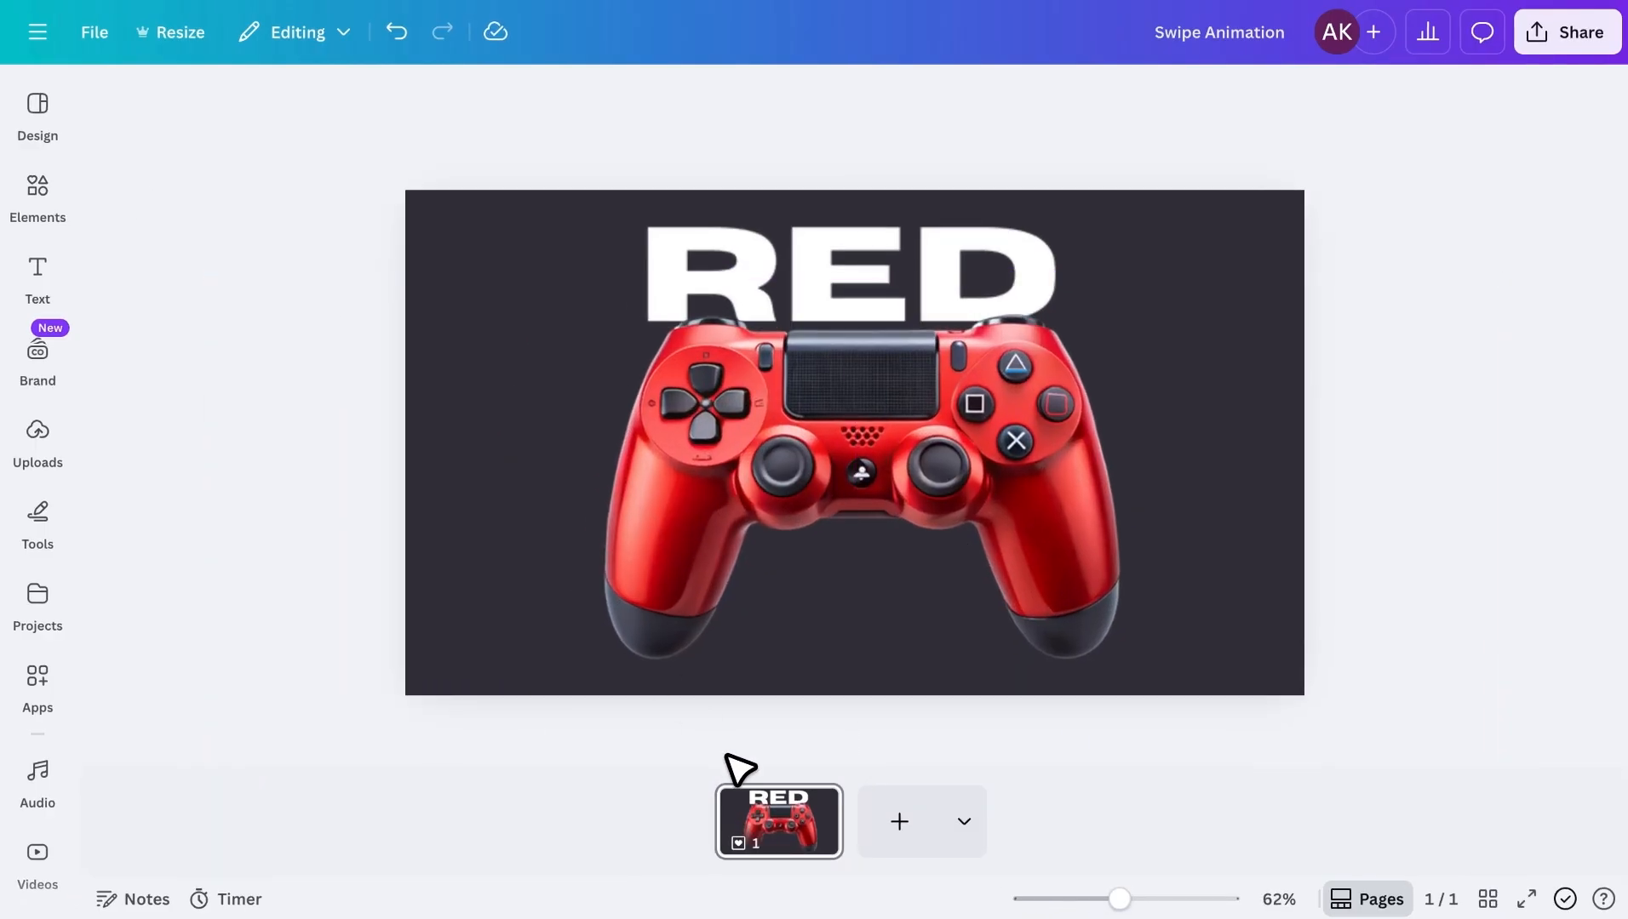
- Duplicate the page and turn the copy's controller image 90° clockwise to bring the yellow controller to the top
right_click(783, 820)
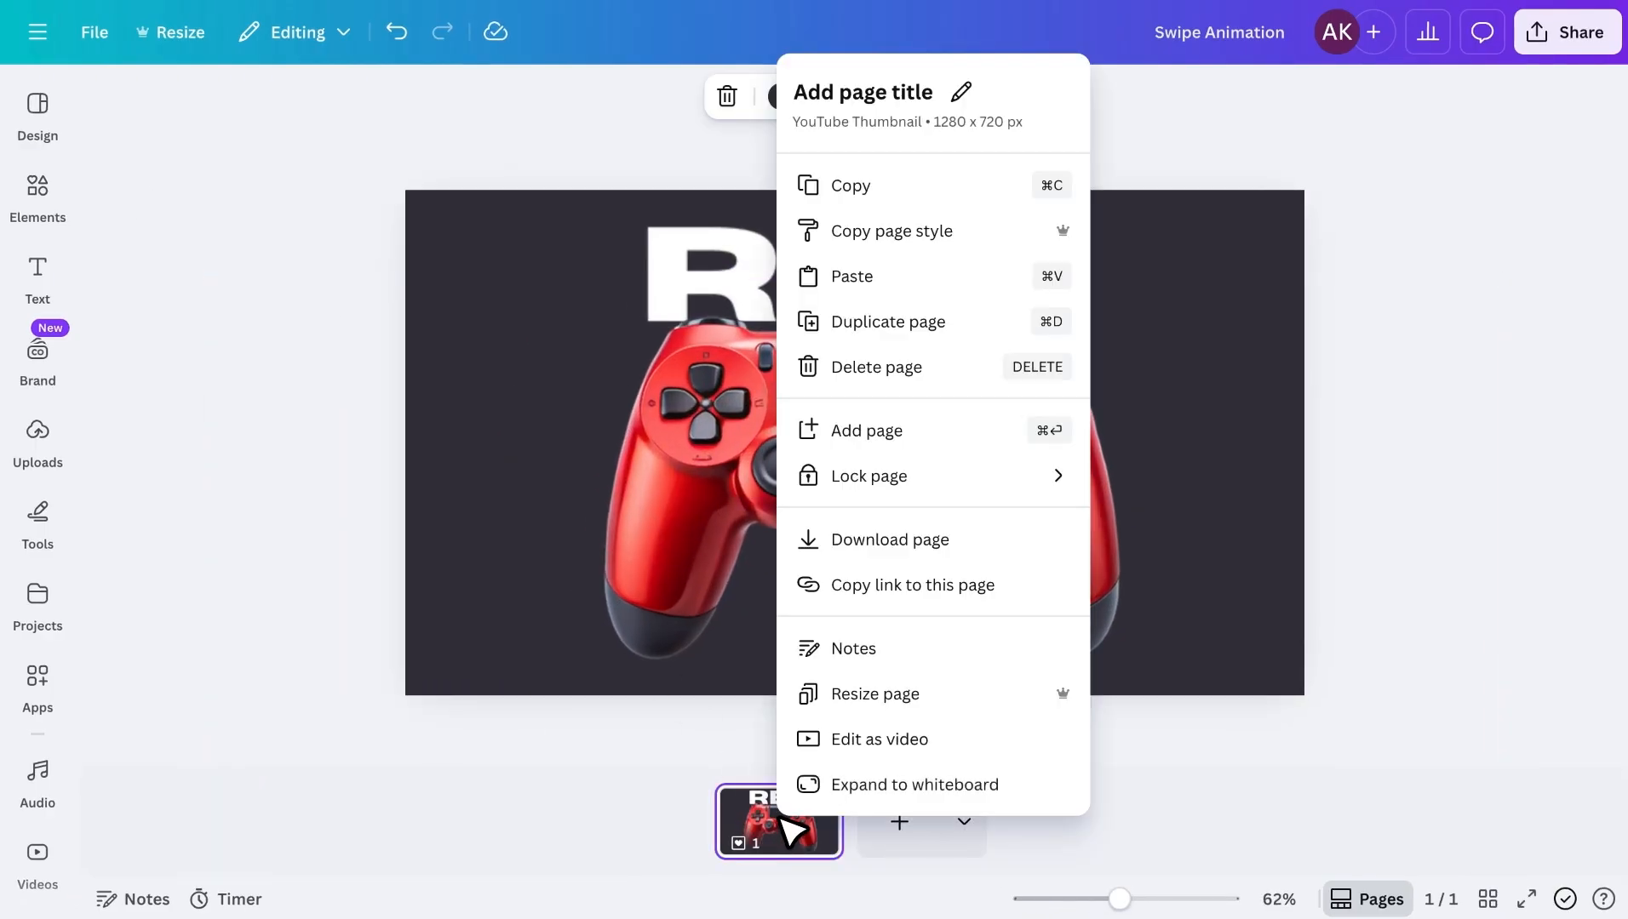
click(925, 340)
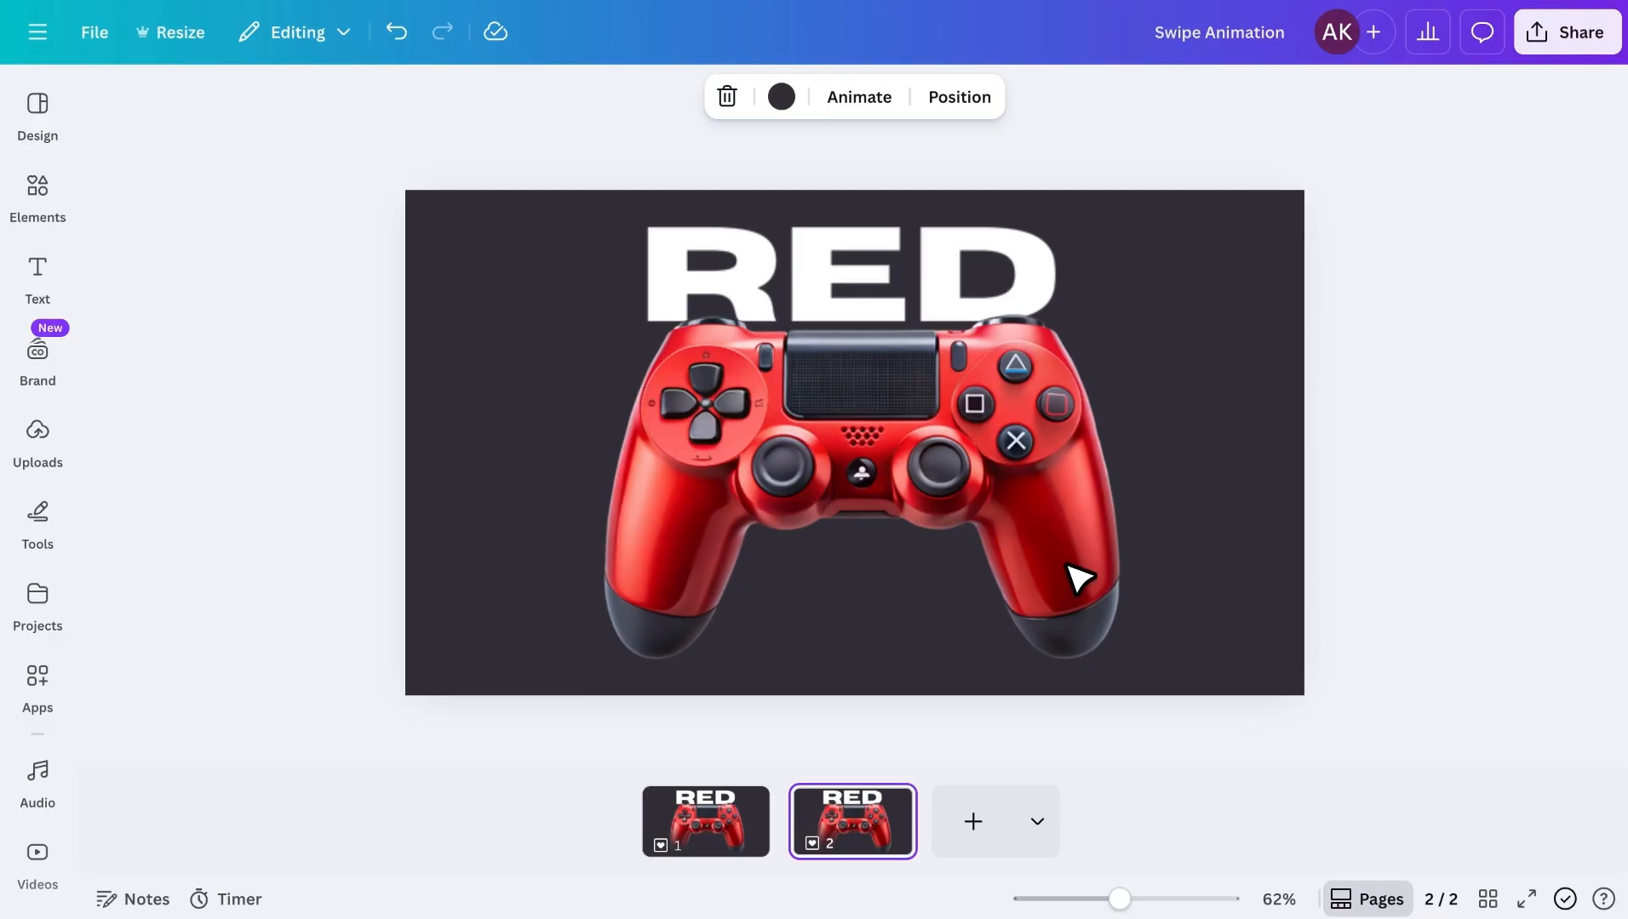
click(1056, 478)
drag(1119, 899, 1072, 901)
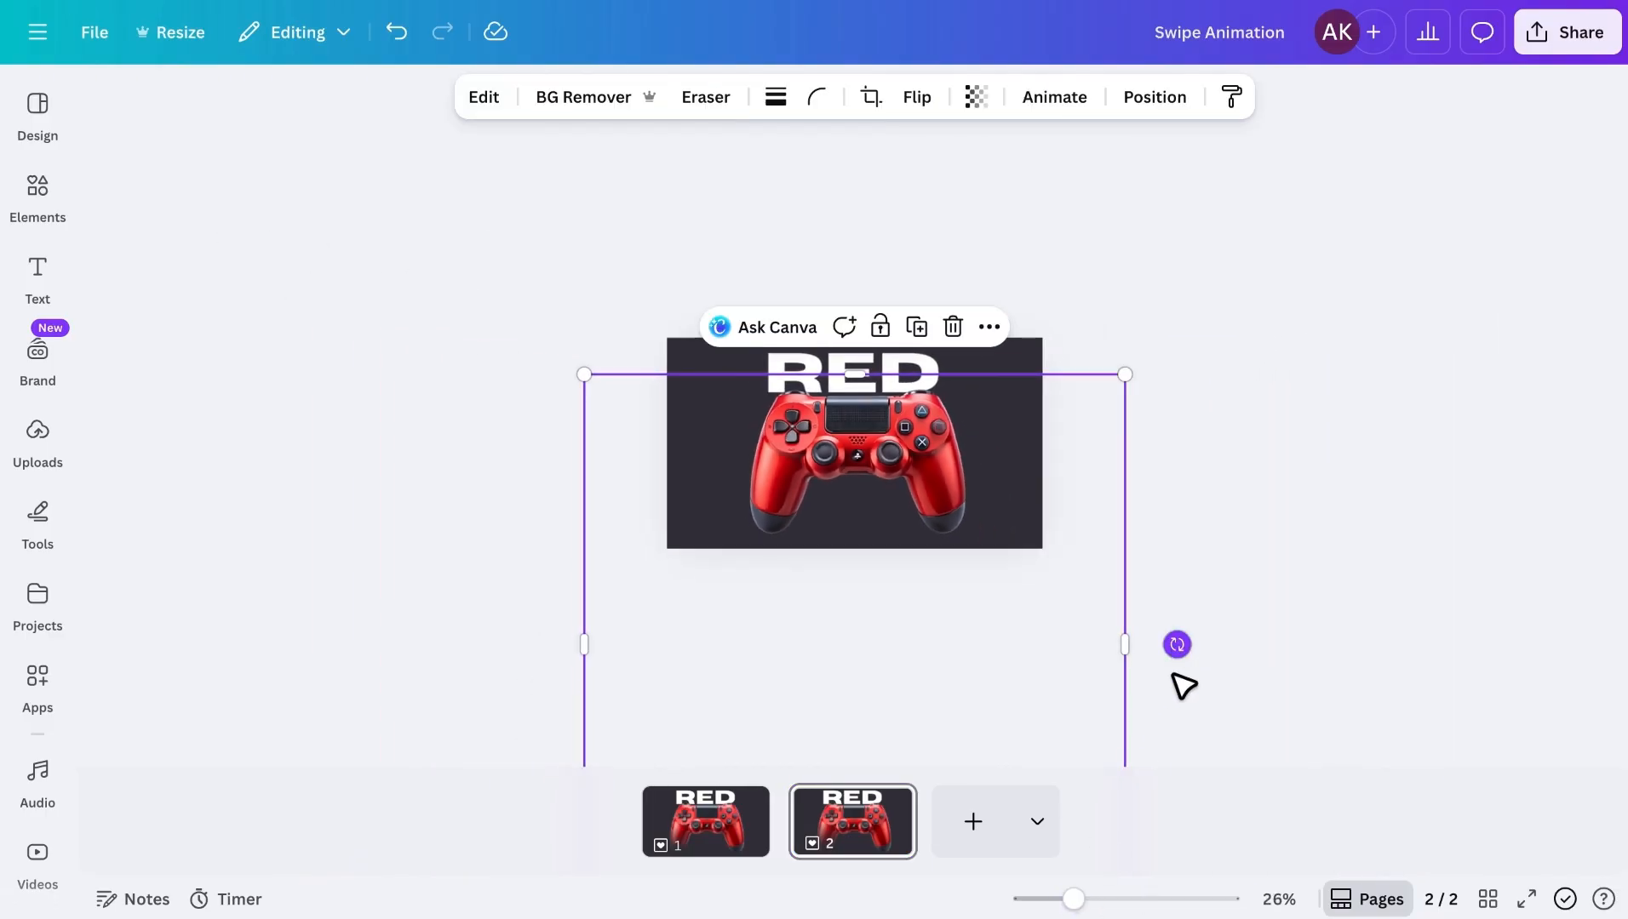
drag(1176, 644, 855, 832)
- Resize and shift the controller image on page 2 to centre the yellow controller below the label
drag(1124, 374, 1140, 358)
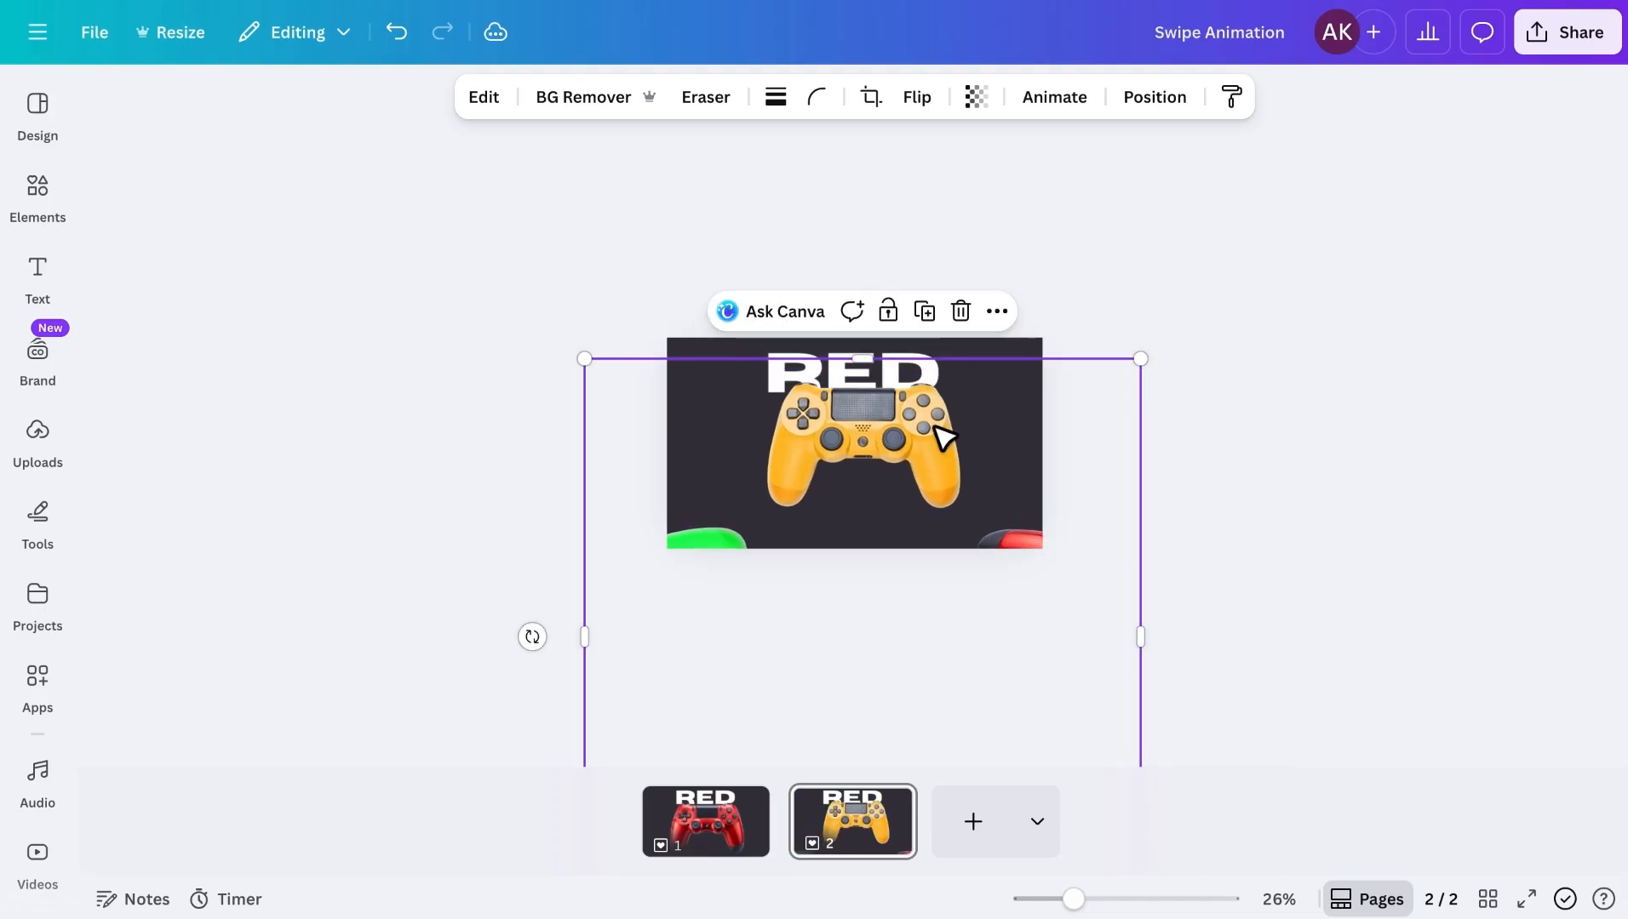
drag(933, 427, 925, 441)
drag(575, 378, 567, 367)
drag(821, 440, 825, 451)
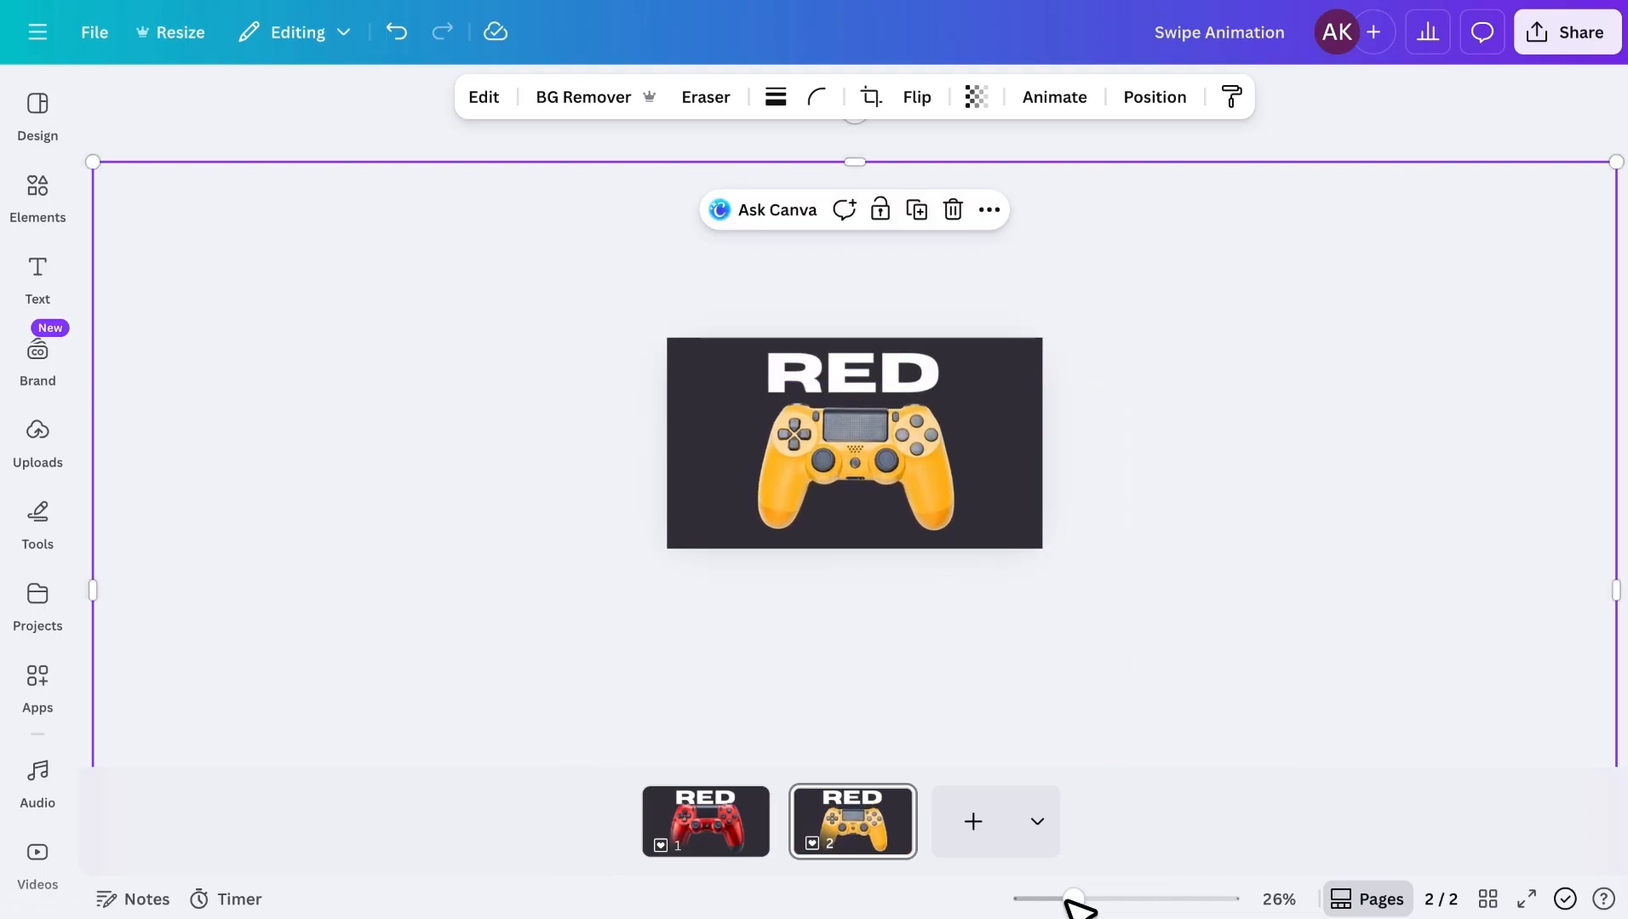
- Rotate page 2's label image to bring YELLOW to the top, and recolour the page background with the red photo colour
drag(1069, 901, 1057, 905)
drag(1483, 552, 853, 353)
click(1155, 97)
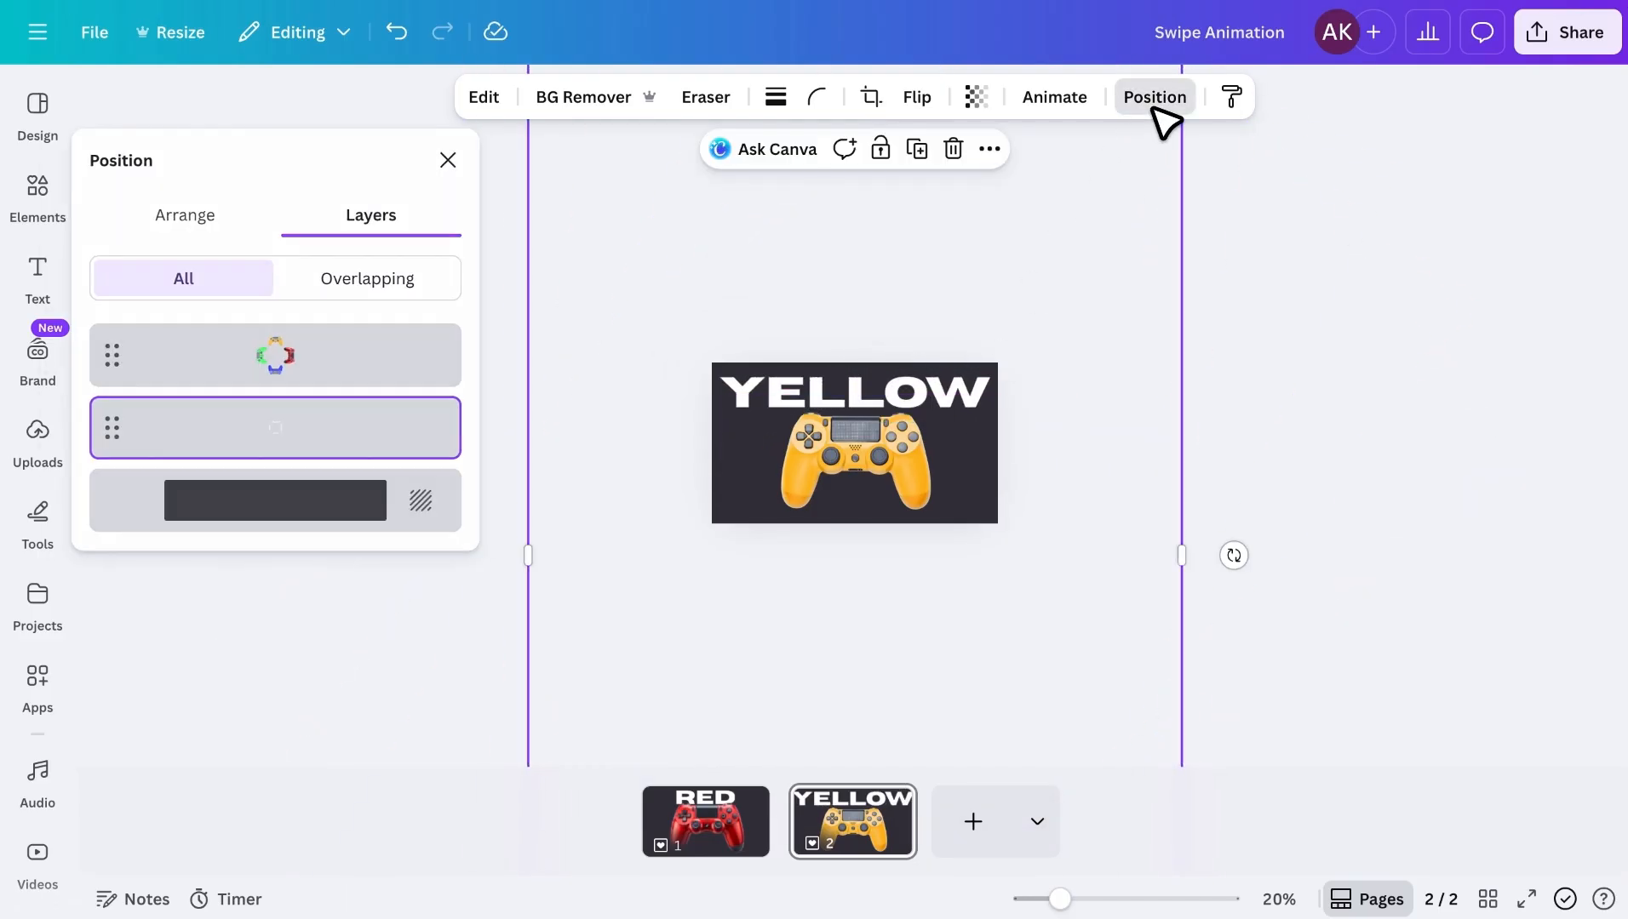
click(400, 455)
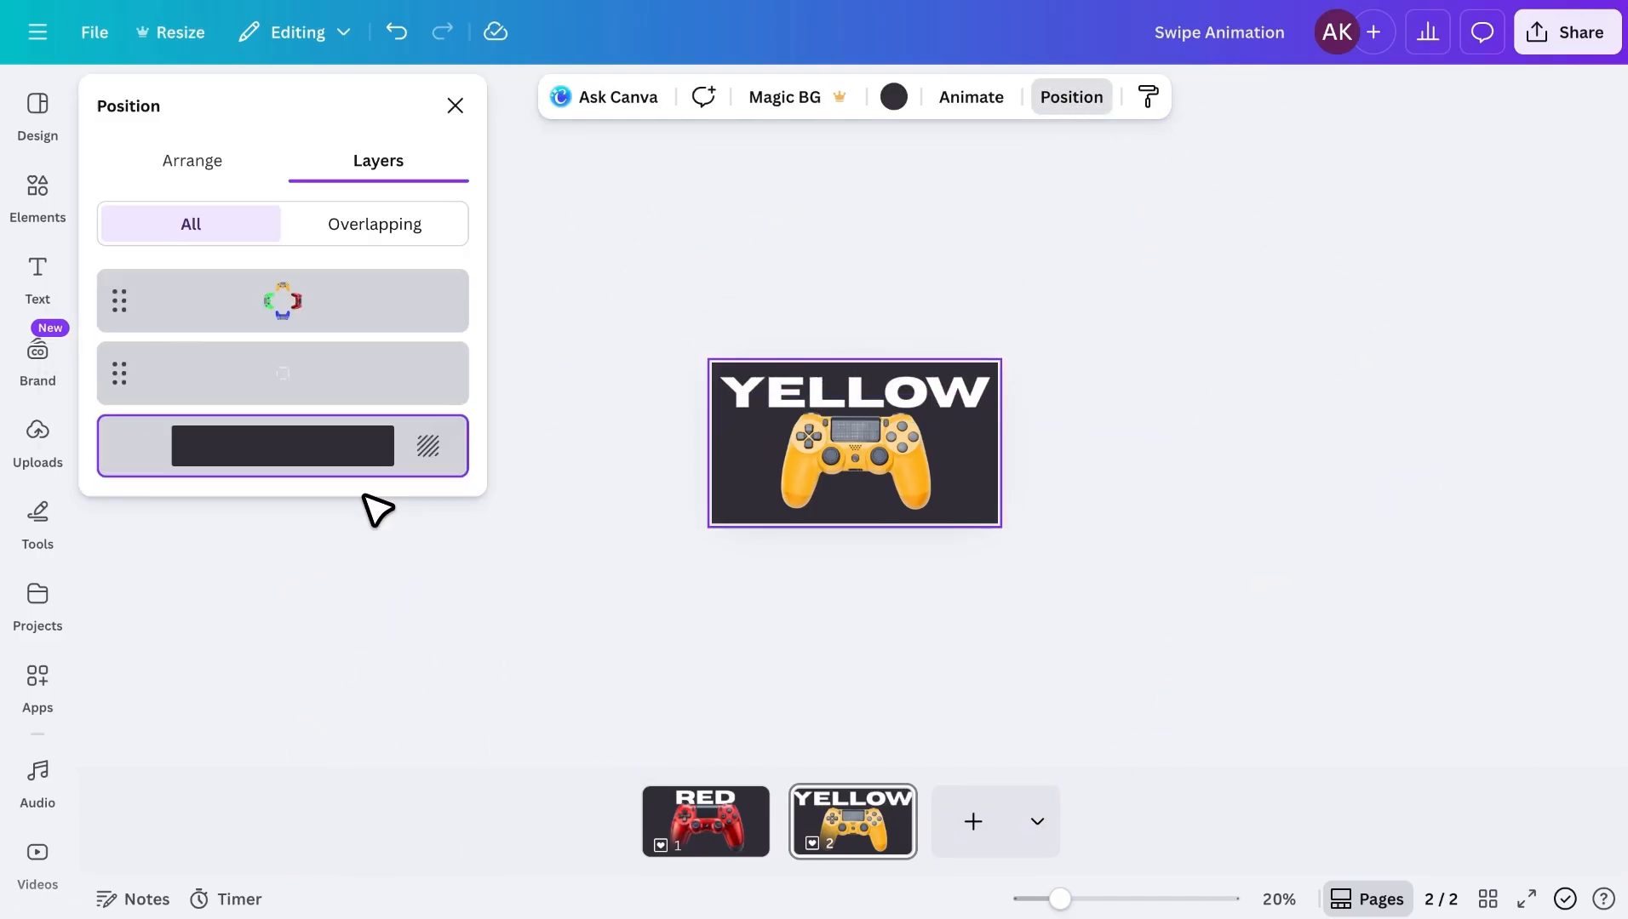
click(894, 97)
scroll(256, 477, down, 3)
click(222, 336)
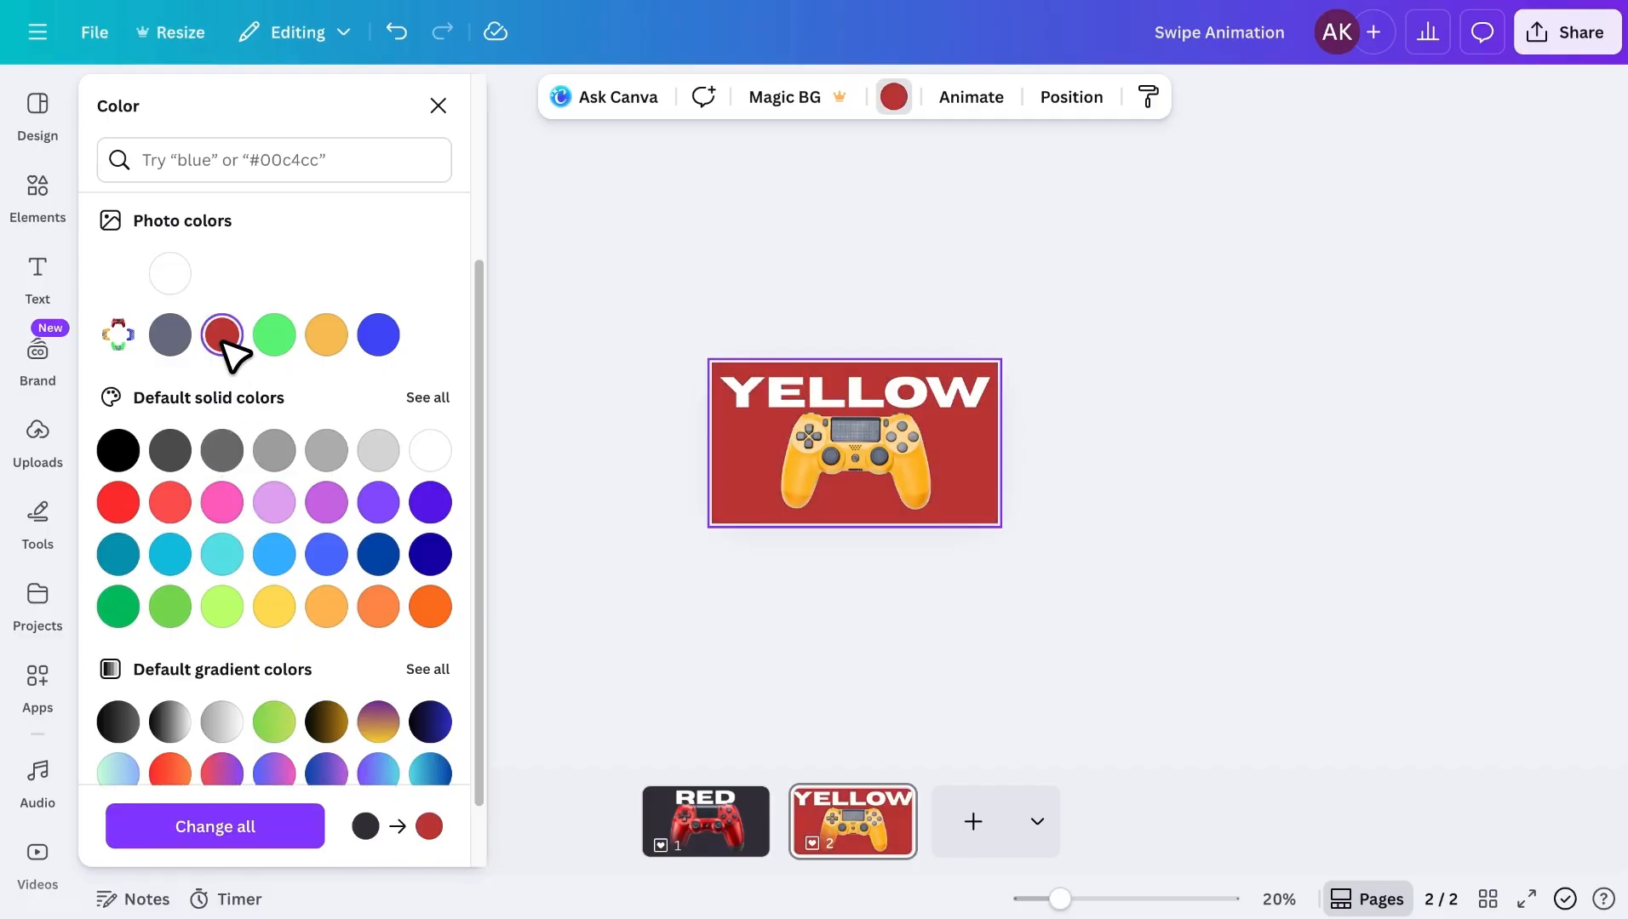
- Duplicate page 2 and rotate the copy's controller and label images to bring the green controller and GREEN label to the top
right_click(895, 841)
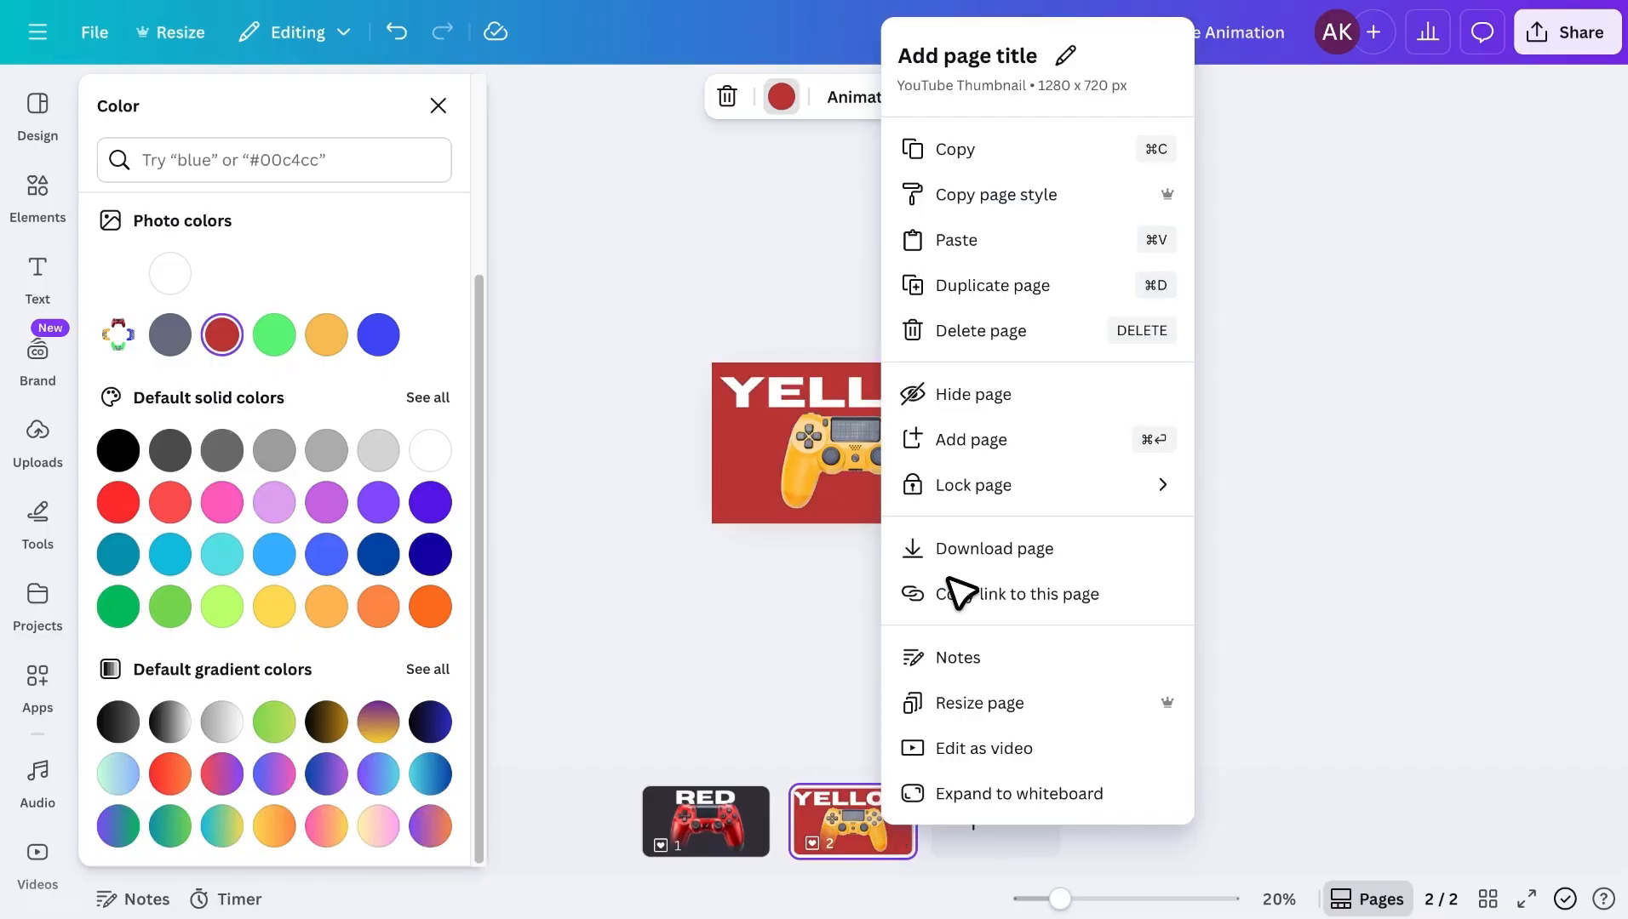
click(1032, 284)
click(895, 494)
drag(586, 609, 952, 389)
drag(1234, 560, 865, 421)
- Recolour the background of page 3 with the blue photo colour
click(1154, 96)
click(294, 481)
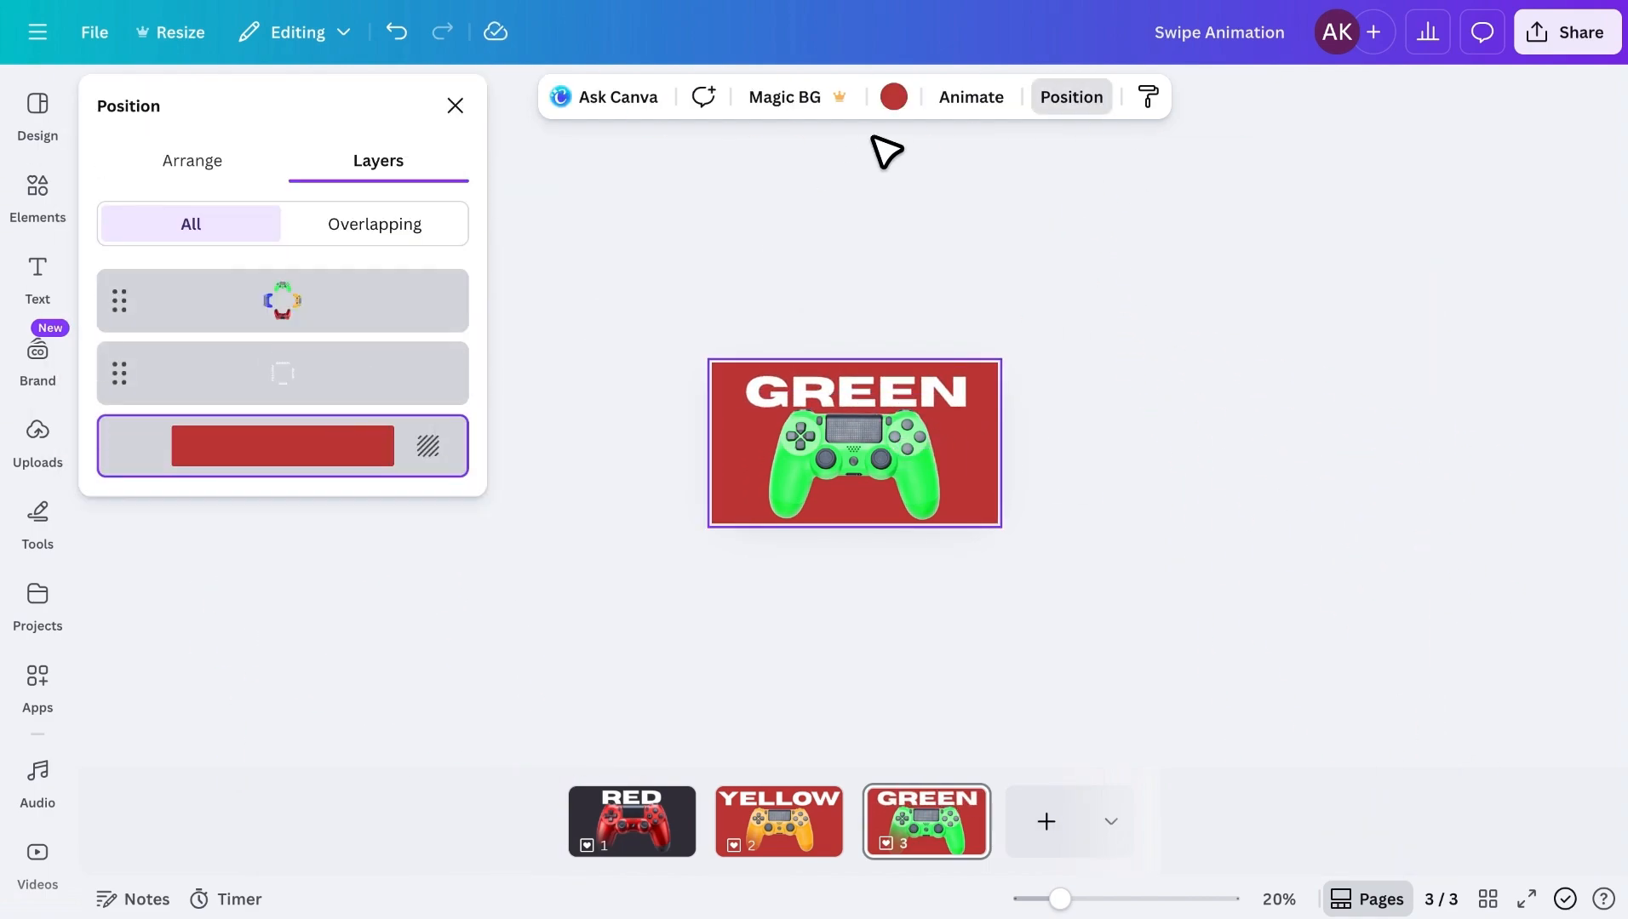
click(893, 96)
click(382, 597)
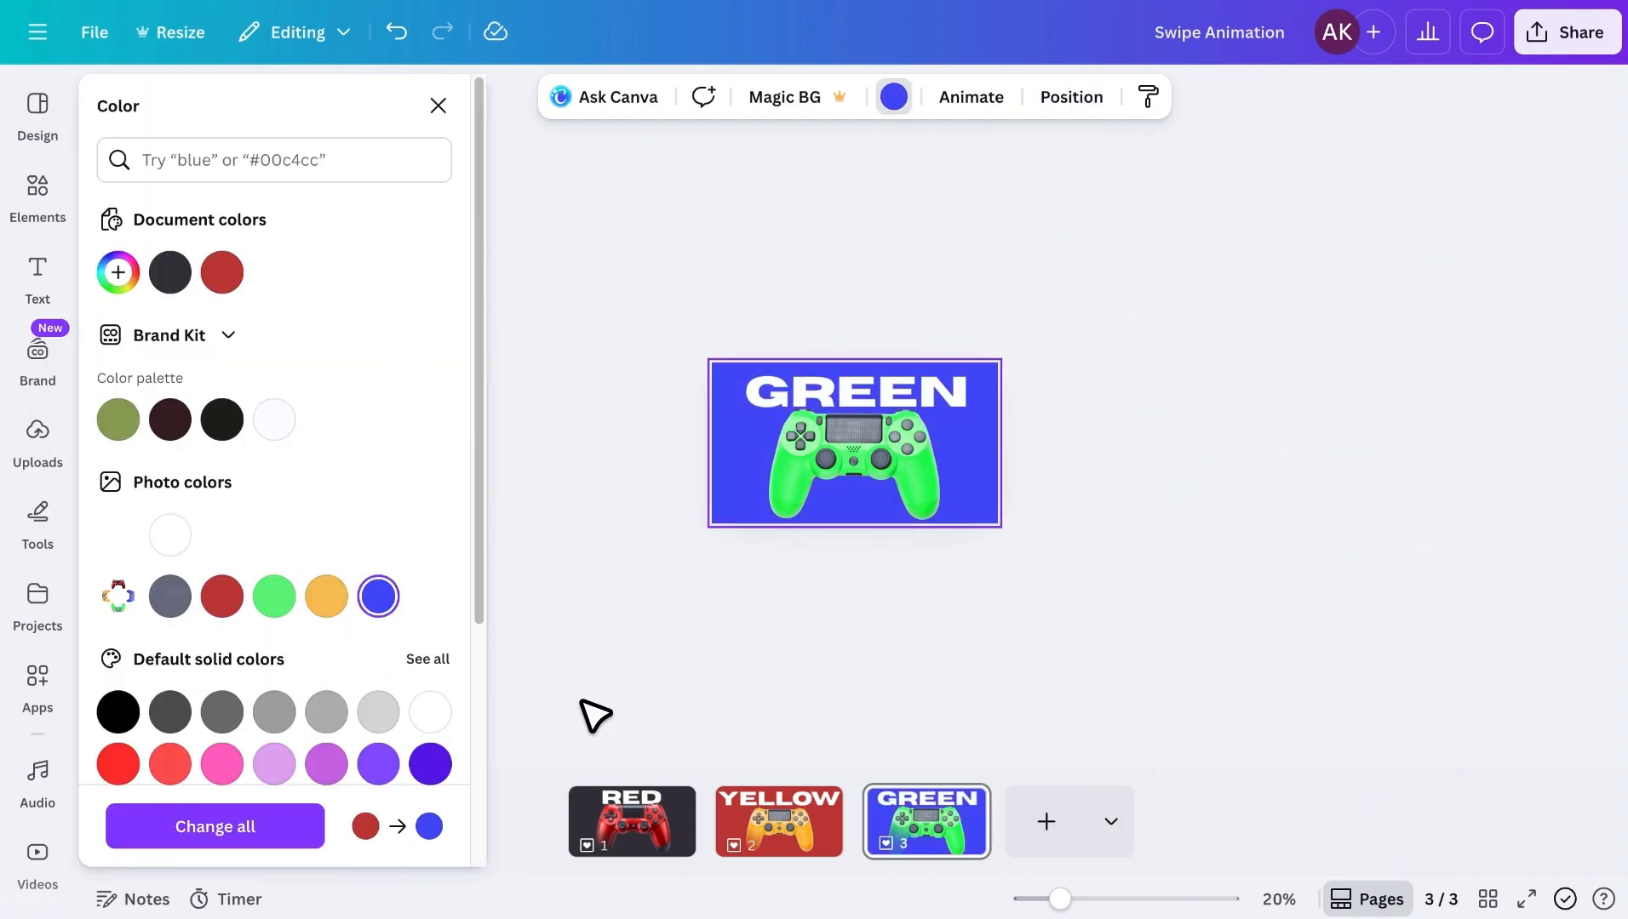
- Duplicate page 3 and rotate the copy's controller and label images to bring the blue controller and BLUE label to the top
right_click(906, 813)
click(996, 276)
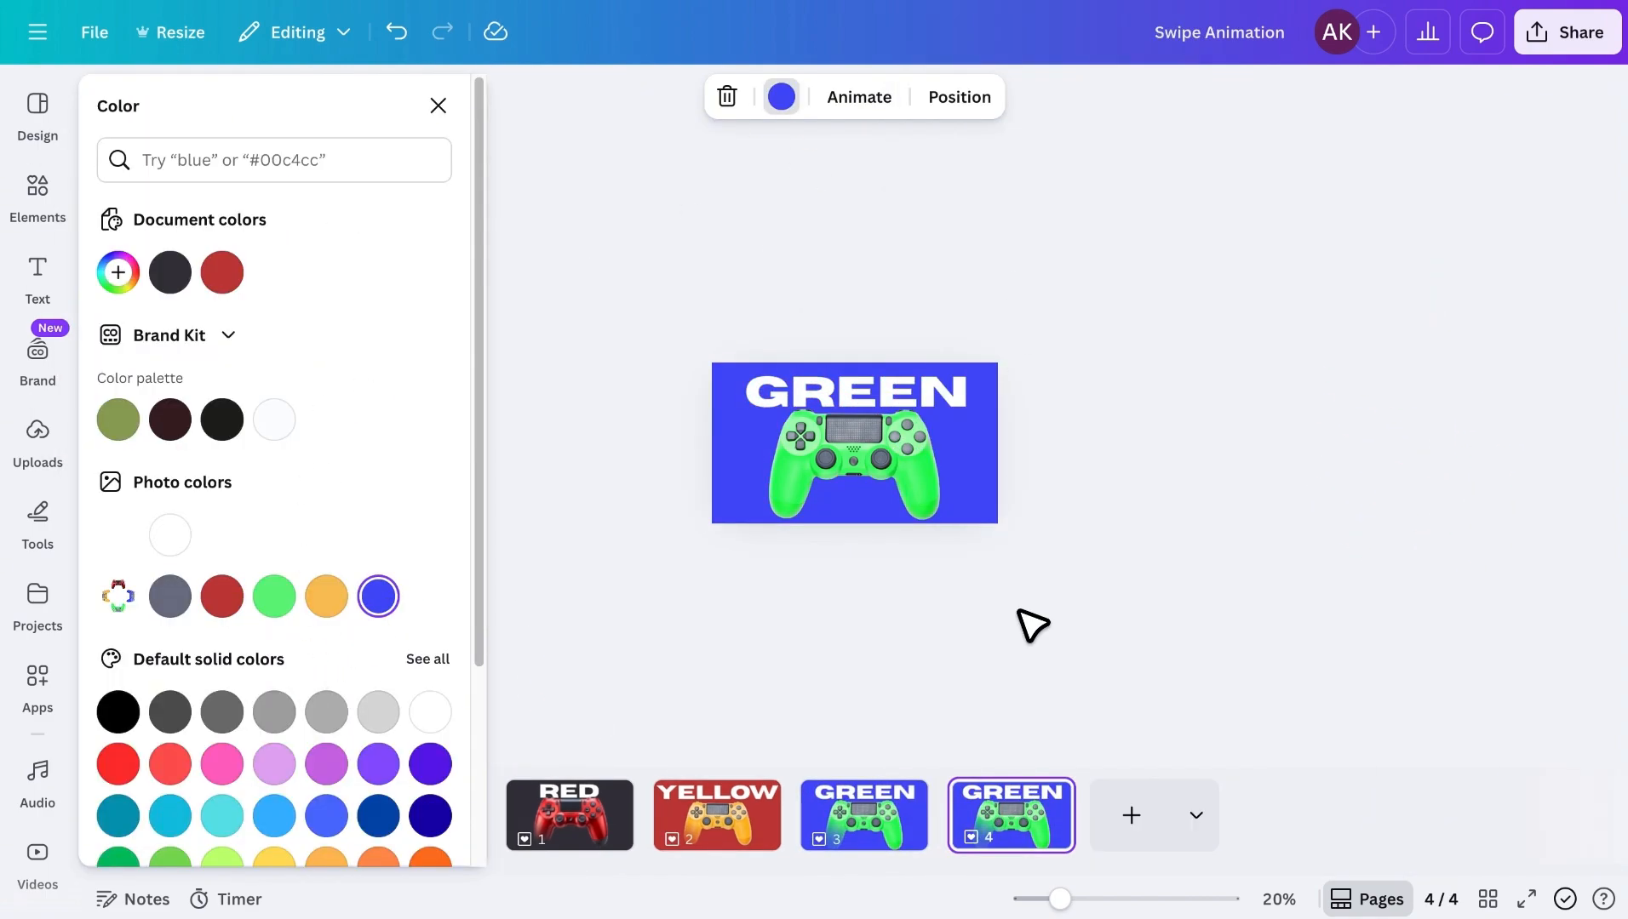
click(439, 106)
click(870, 477)
drag(587, 609, 947, 387)
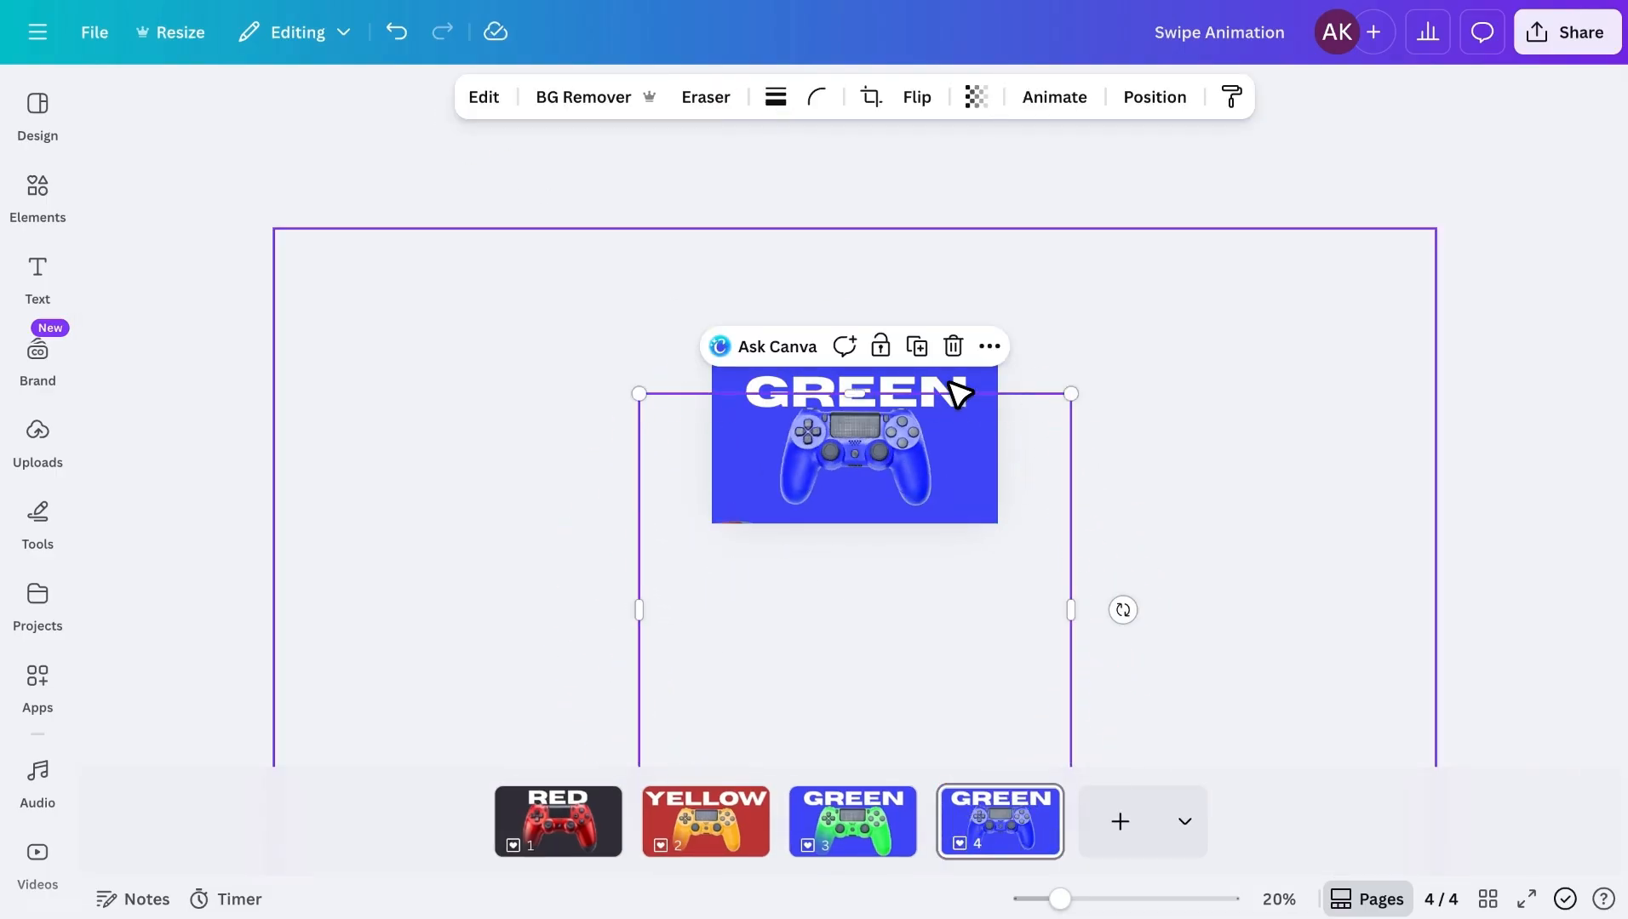
click(949, 388)
drag(221, 556, 821, 792)
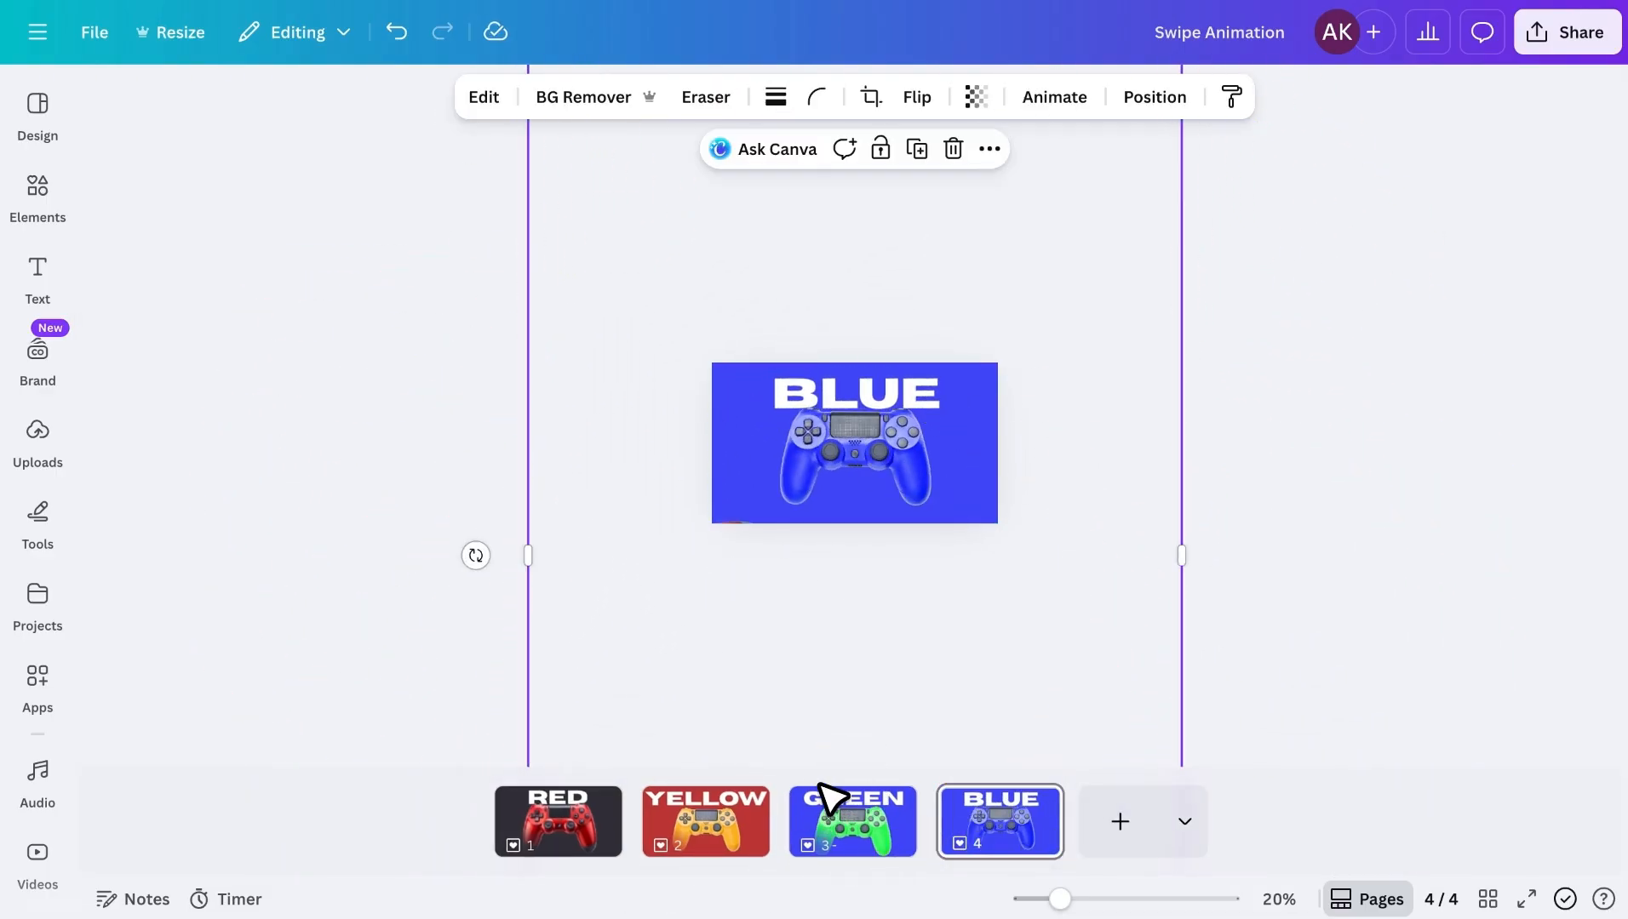
- Recolour the background of page 4 with the slate-grey photo colour
click(1155, 97)
click(353, 511)
scroll(281, 494, down, 3)
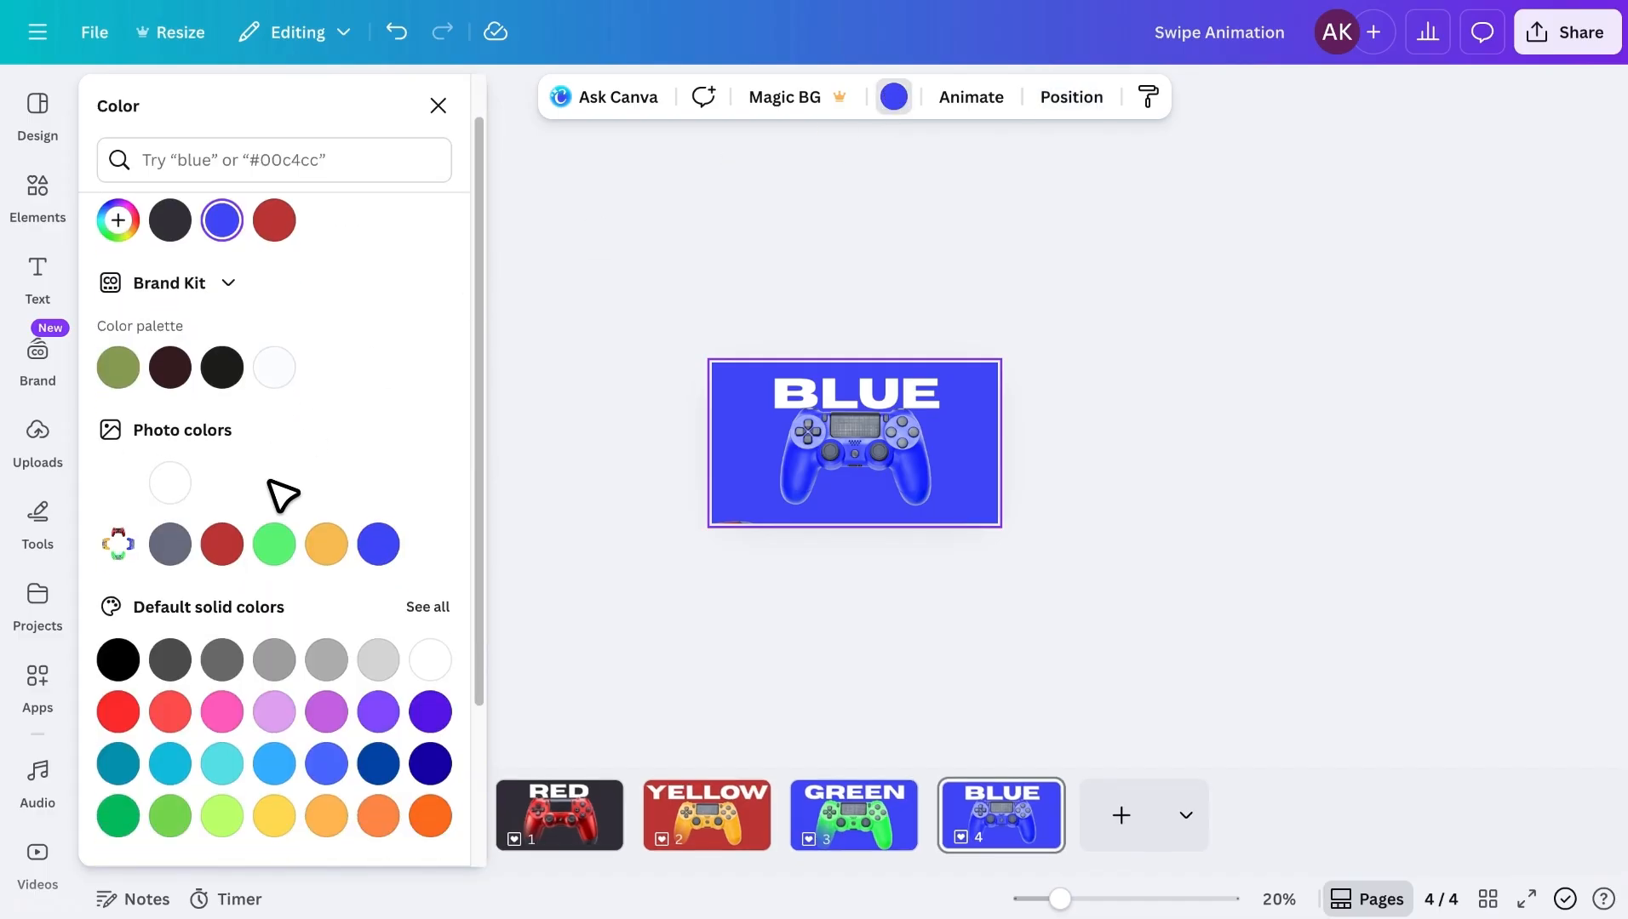
click(119, 587)
click(170, 368)
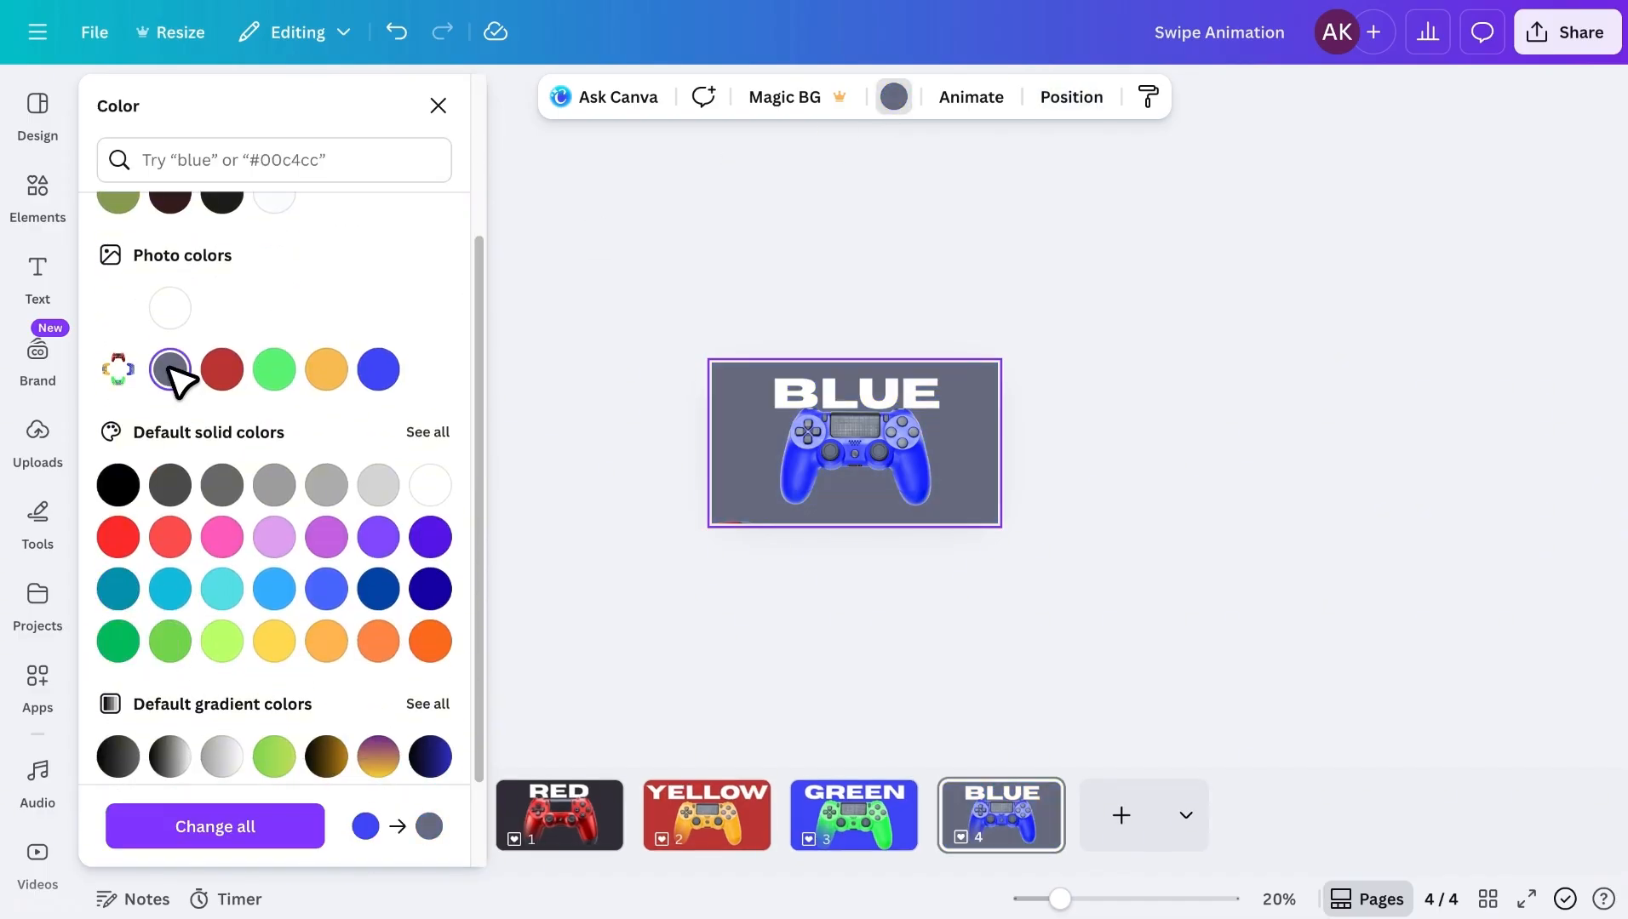
click(437, 106)
- Add a Match & Move transition between pages 1 and 2 and apply it between all pages
drag(1060, 899, 1105, 899)
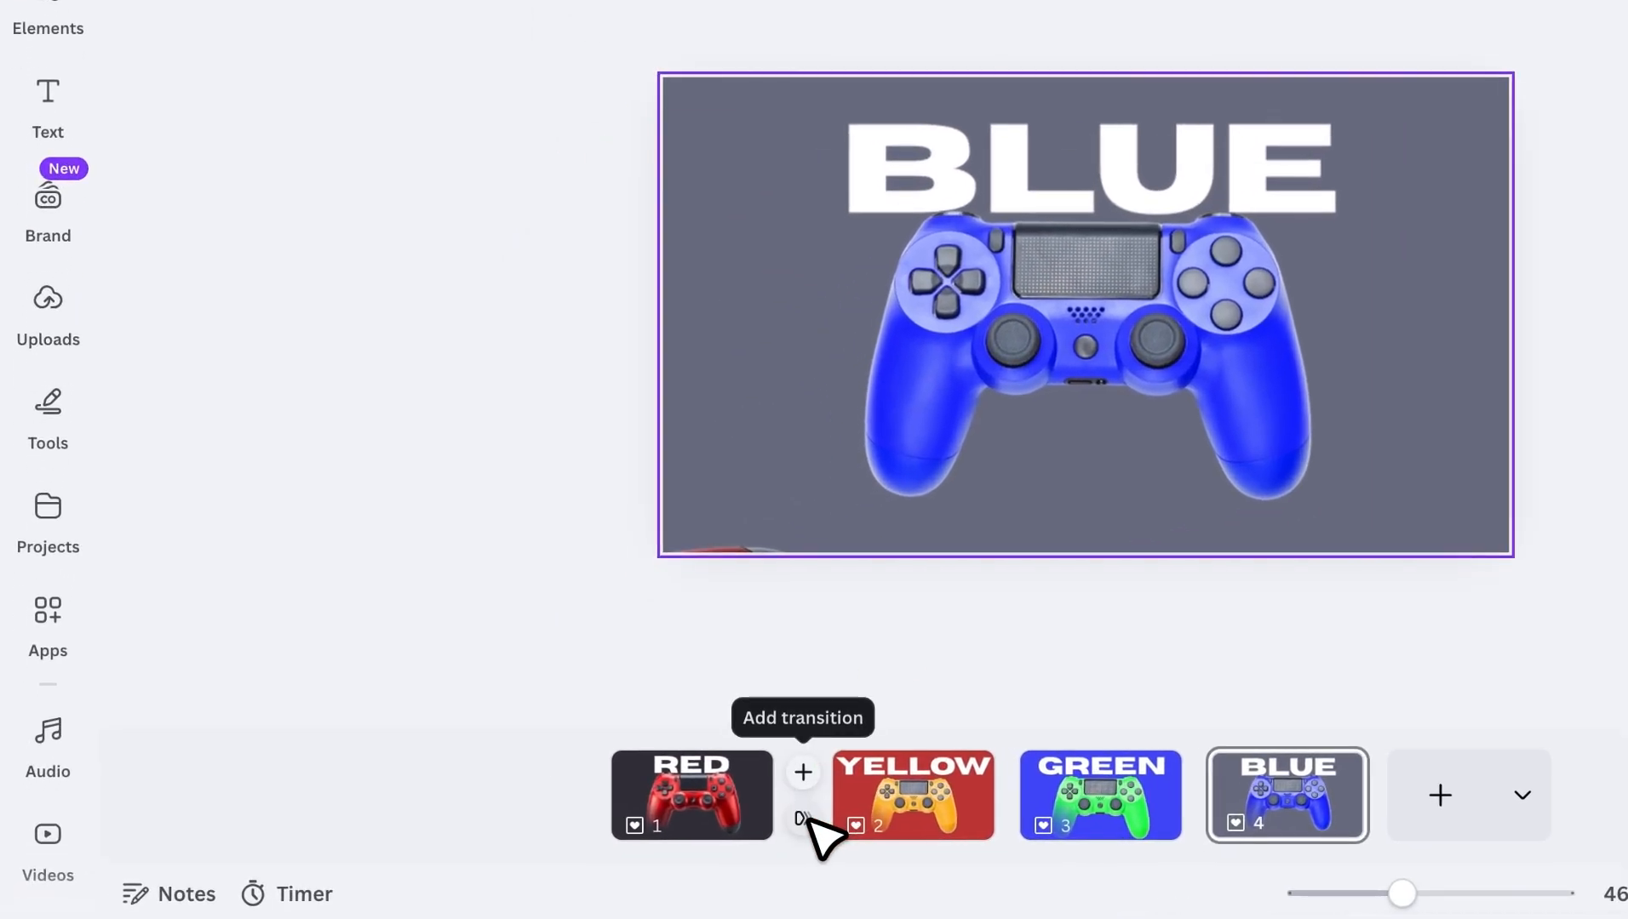
click(632, 840)
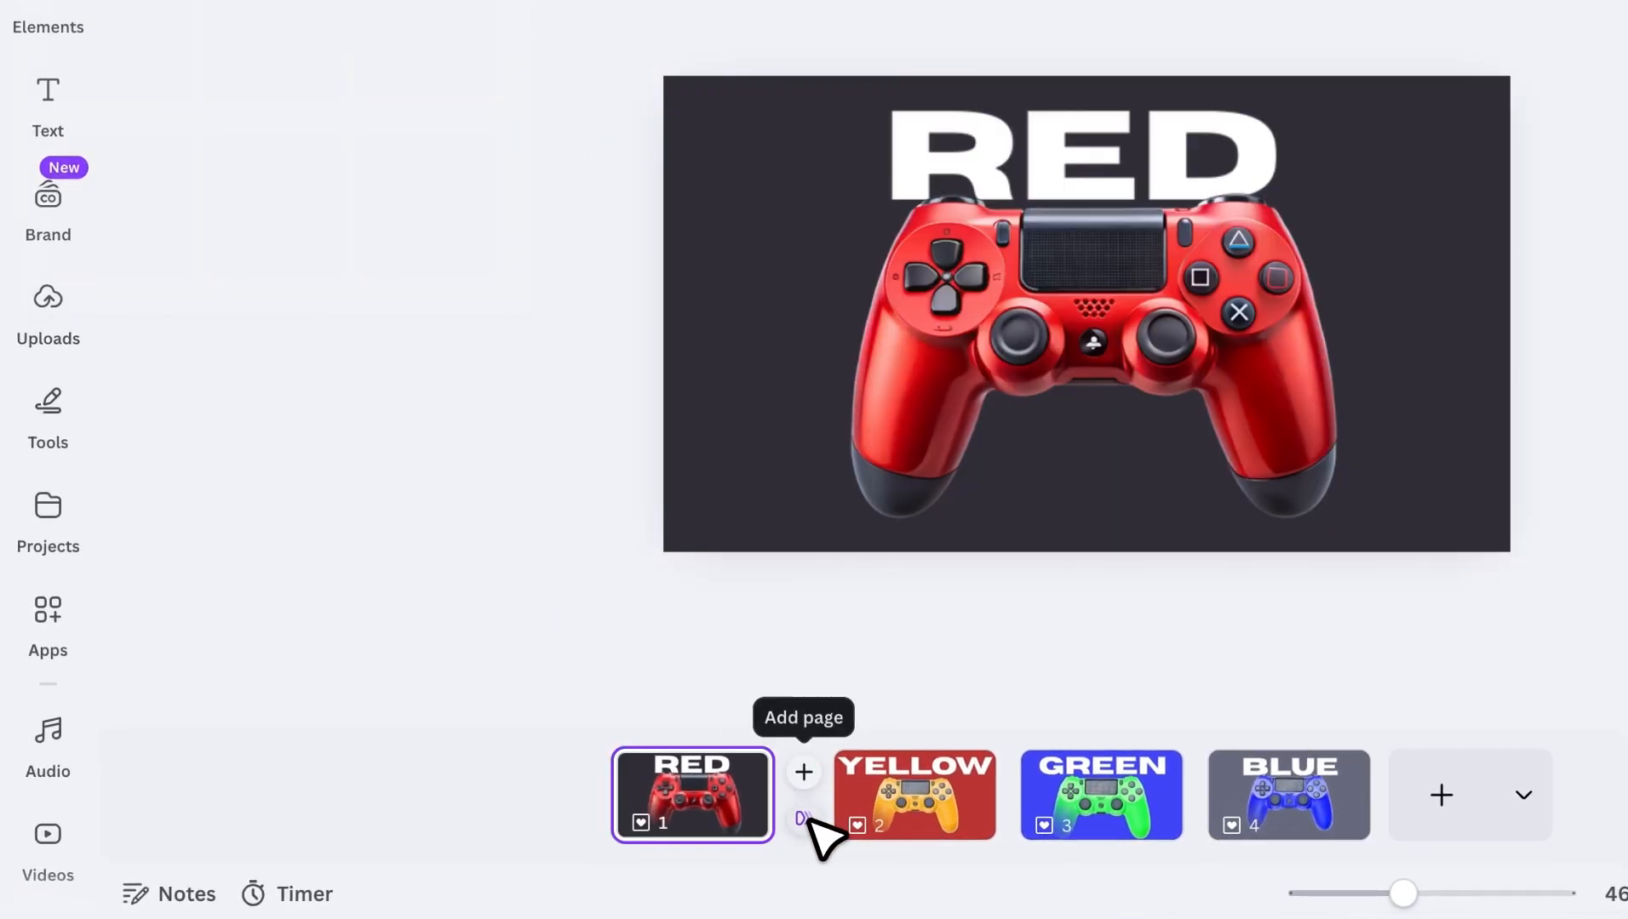
click(804, 819)
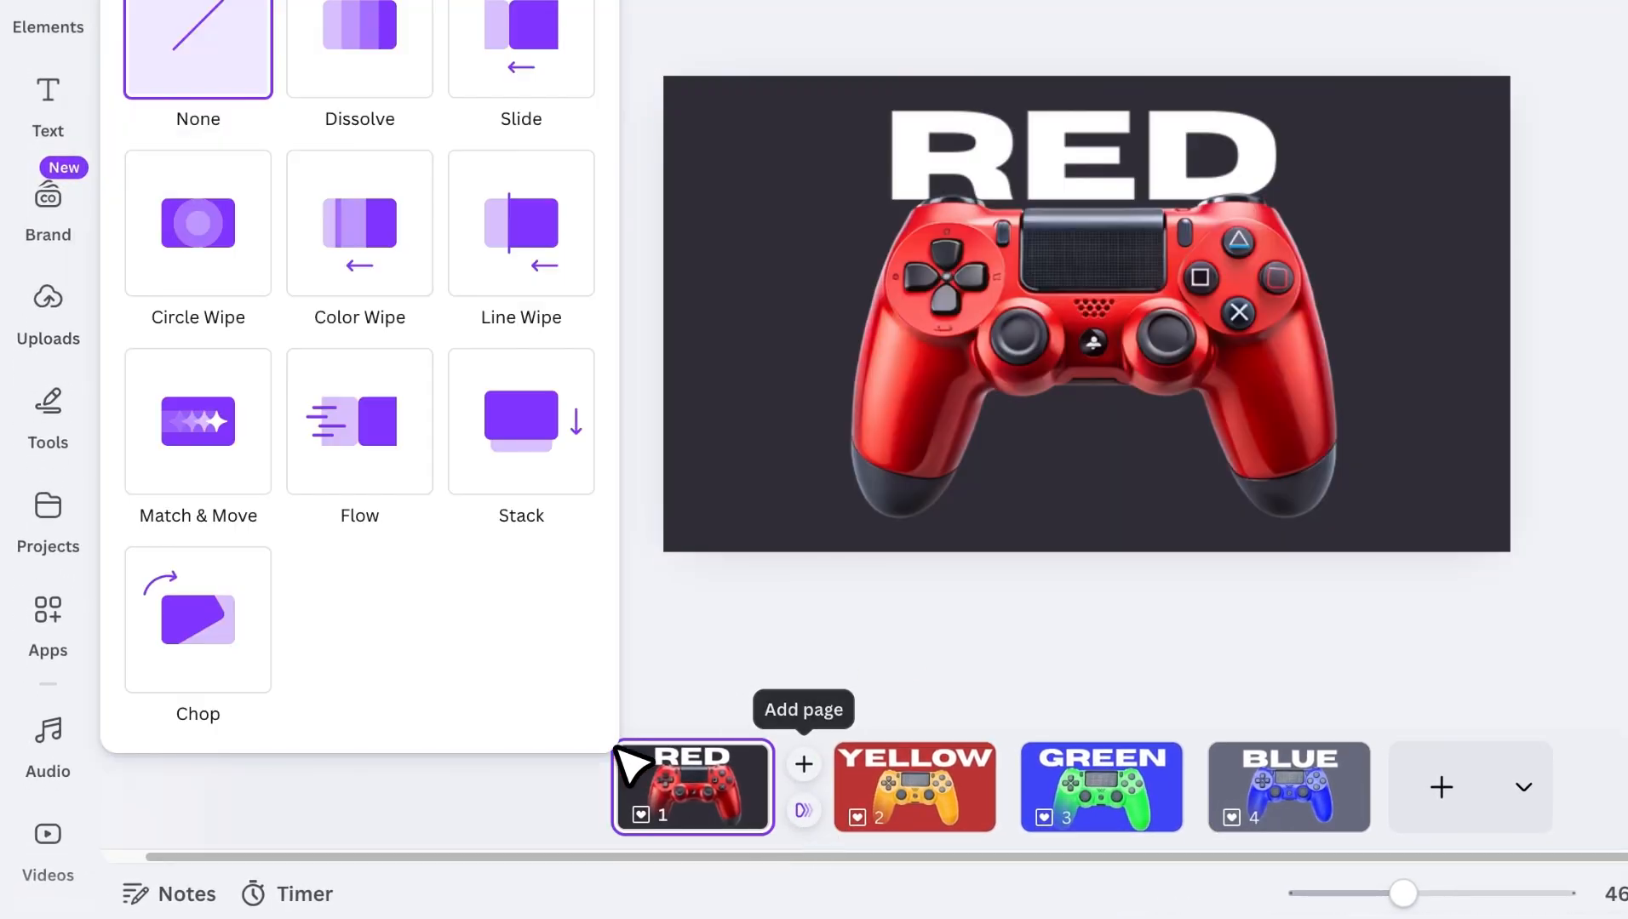
click(204, 470)
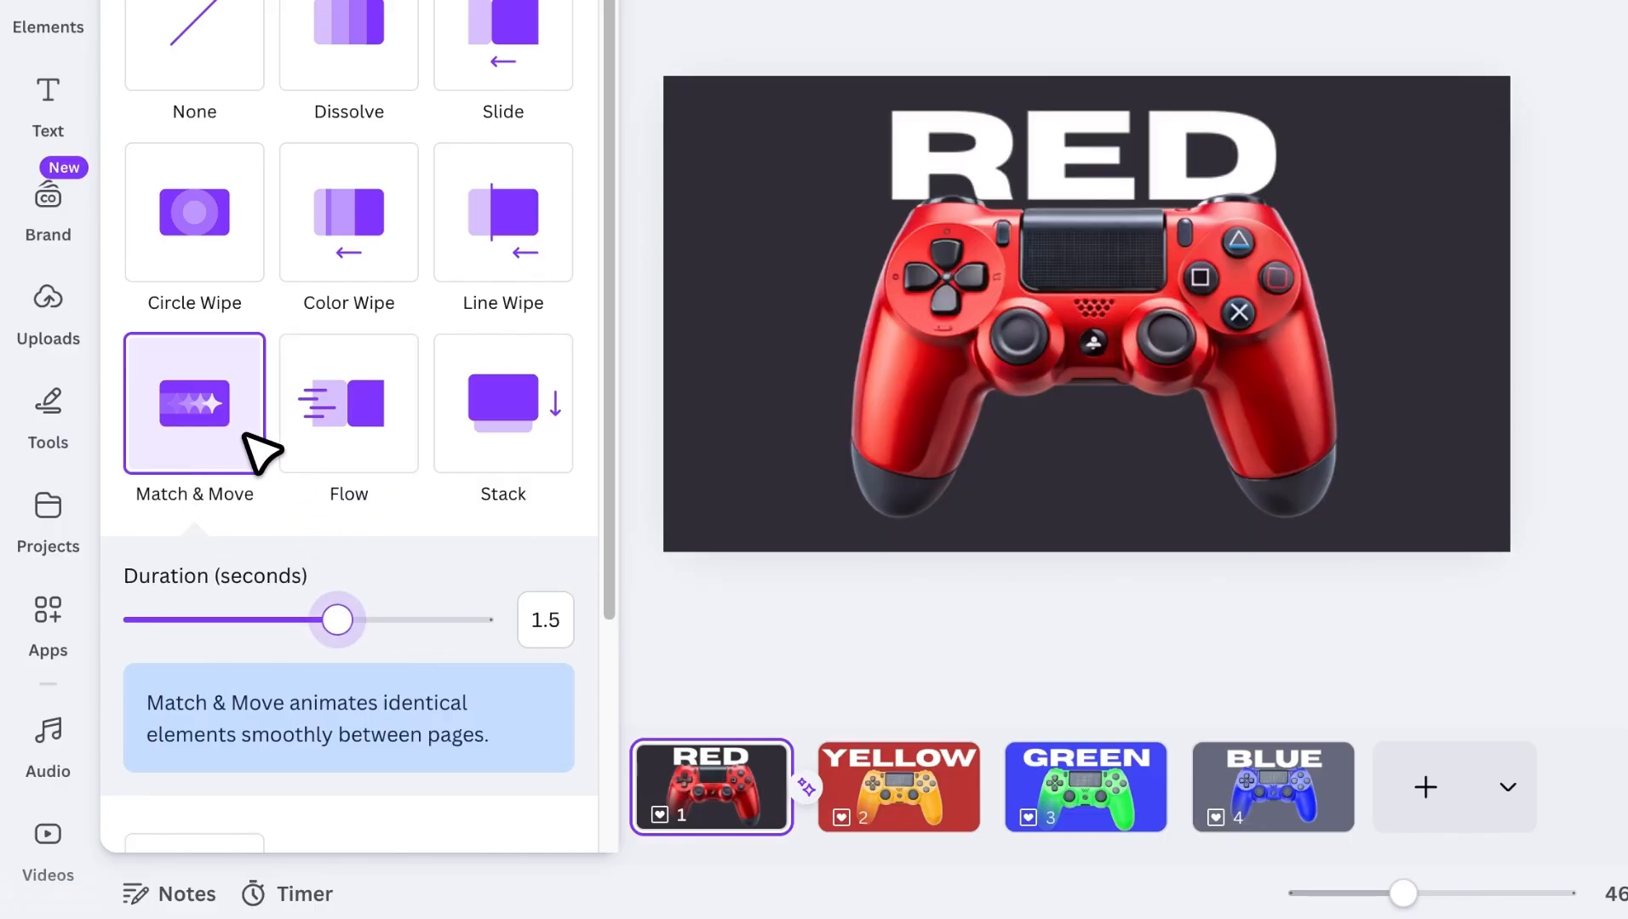
scroll(371, 639, down, 3)
click(378, 776)
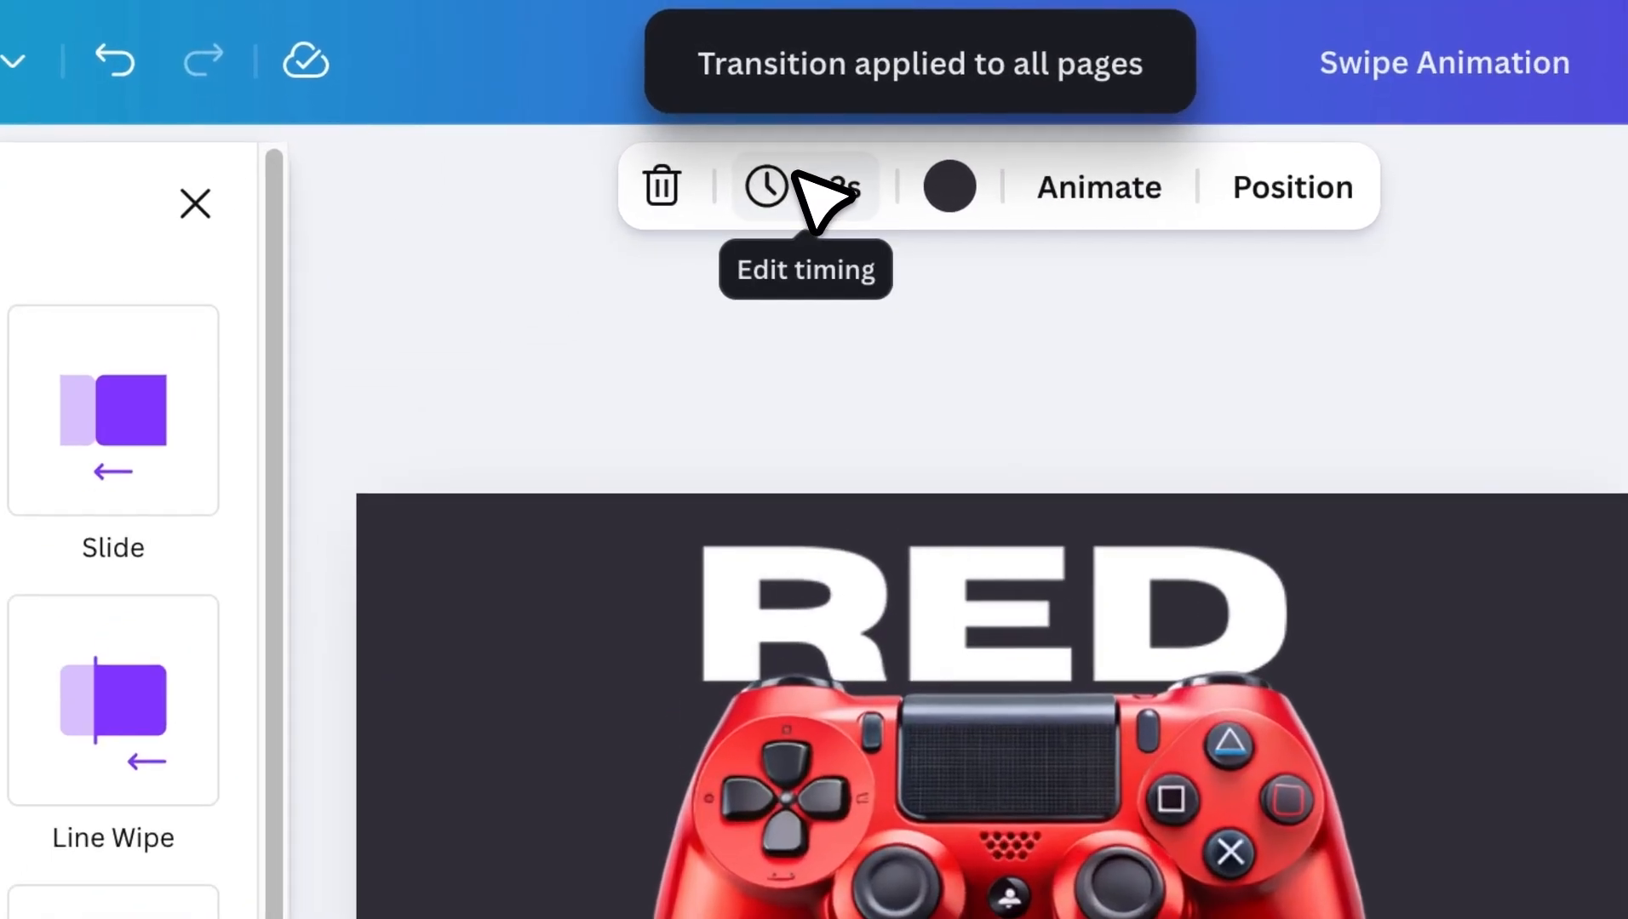
- Set the page timing to 2.0 s for all four pages
click(758, 95)
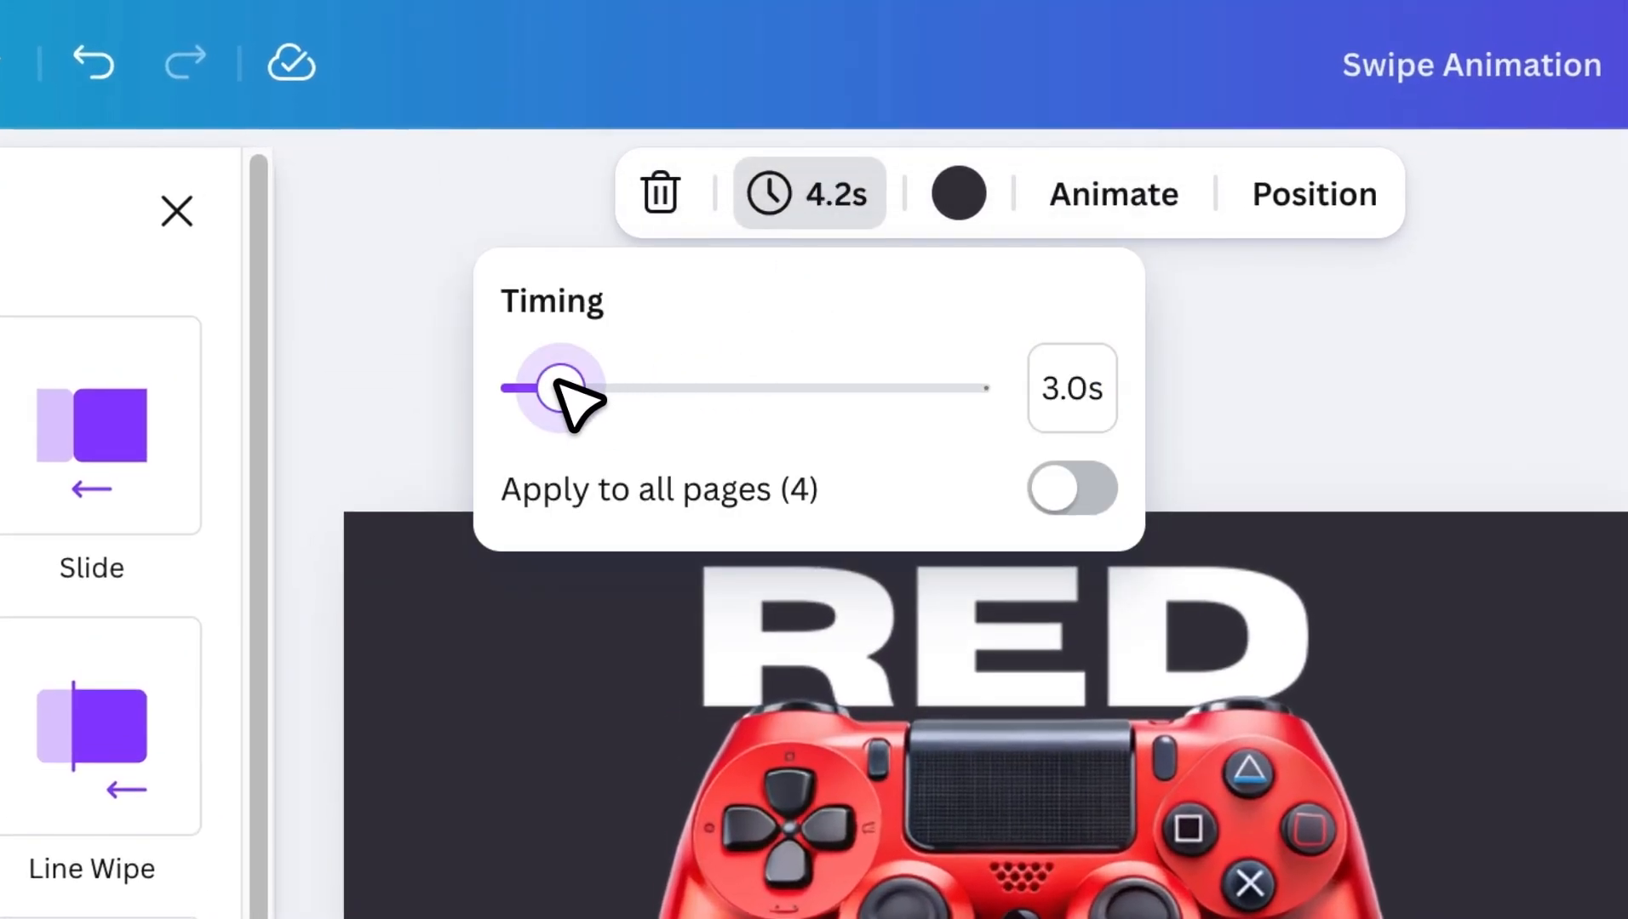
click(1086, 487)
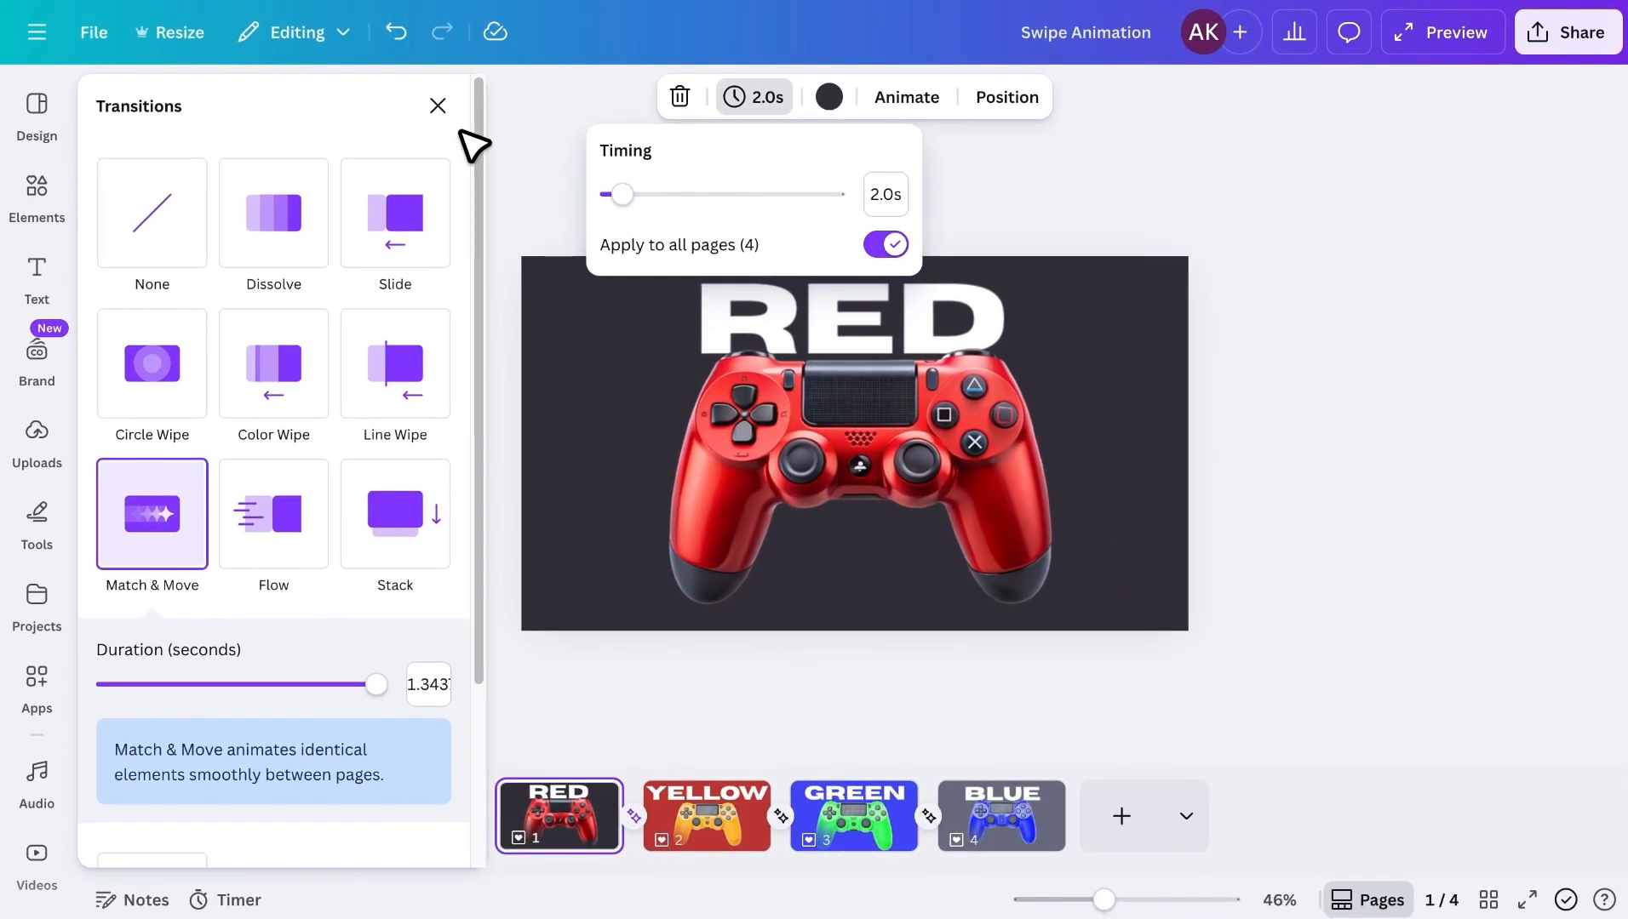
click(437, 105)
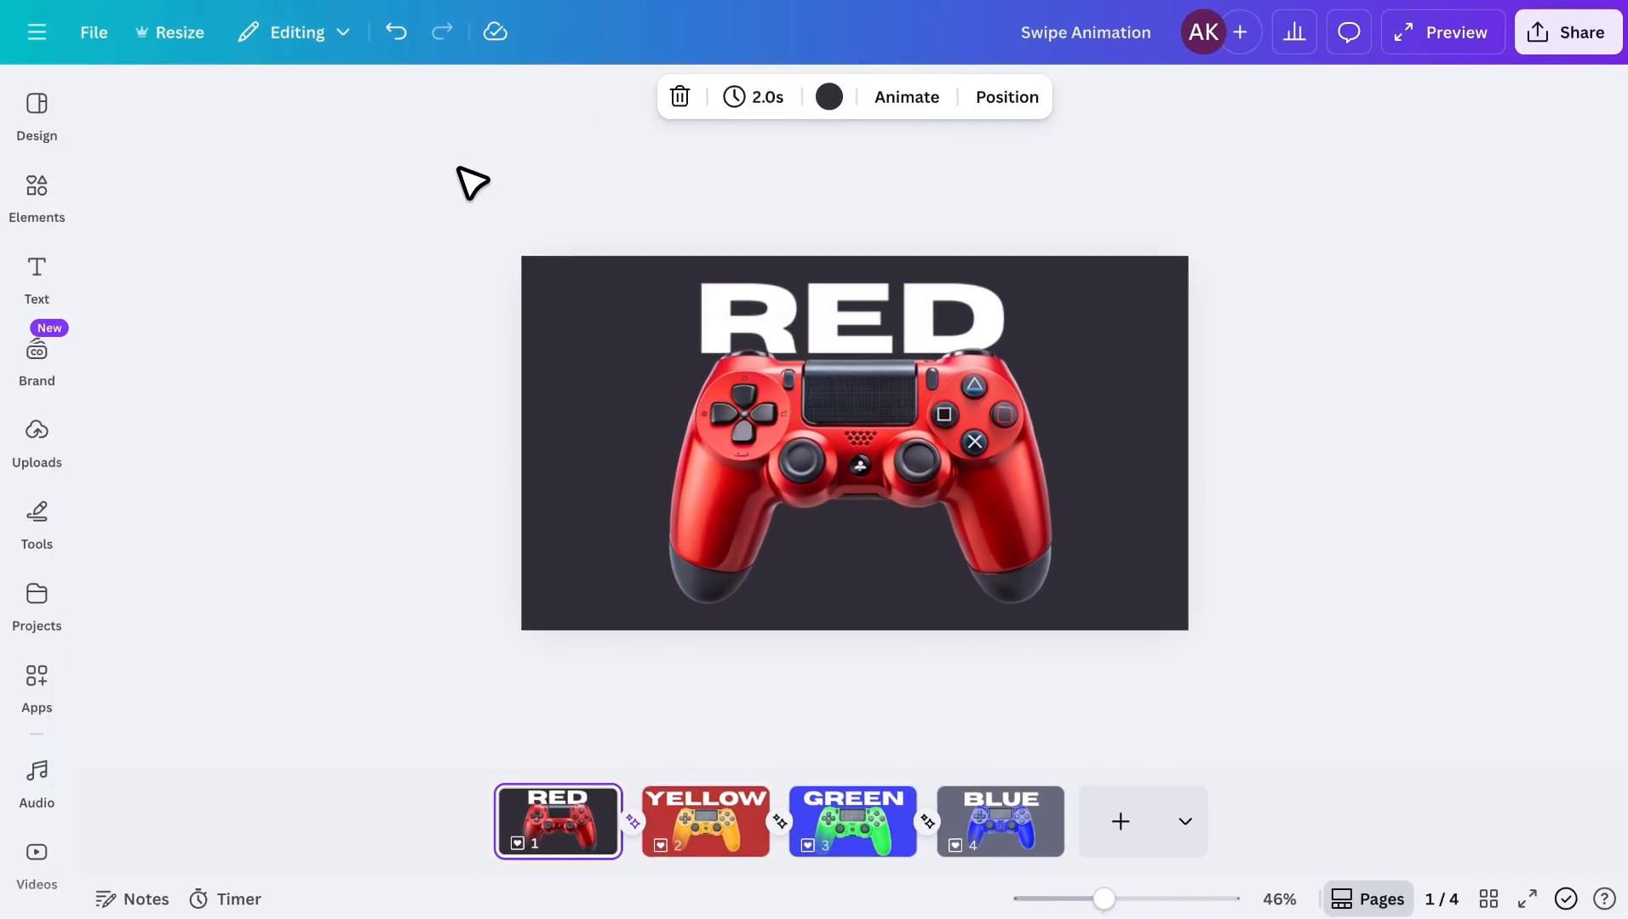
- Preview the full swipe animation and return to the editor
click(1427, 52)
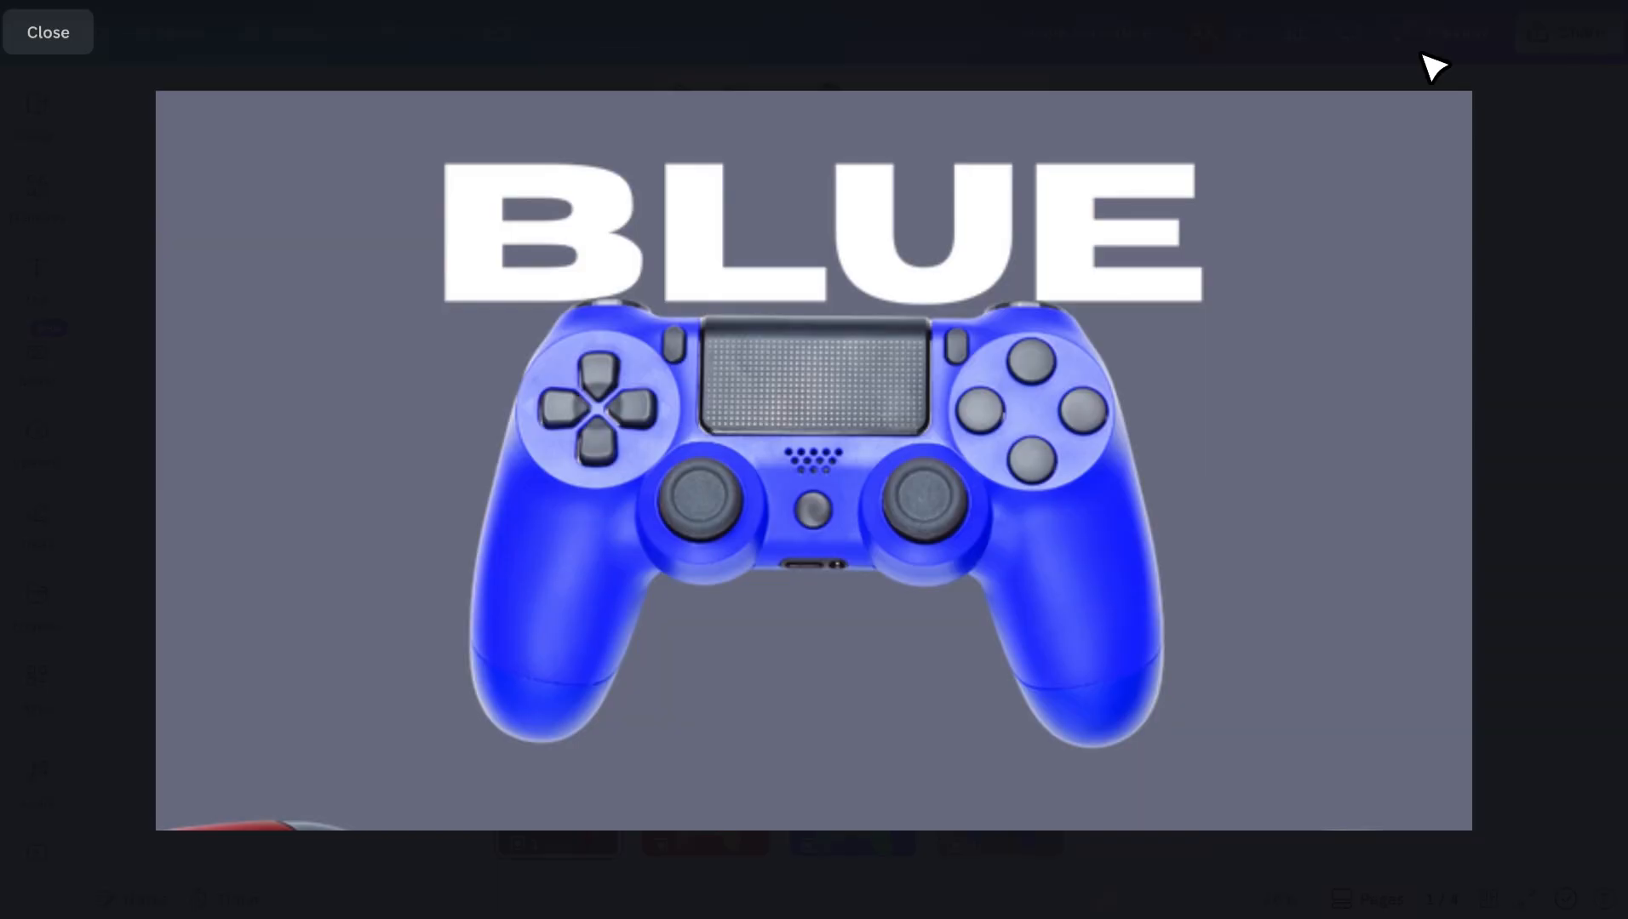
key(Escape)
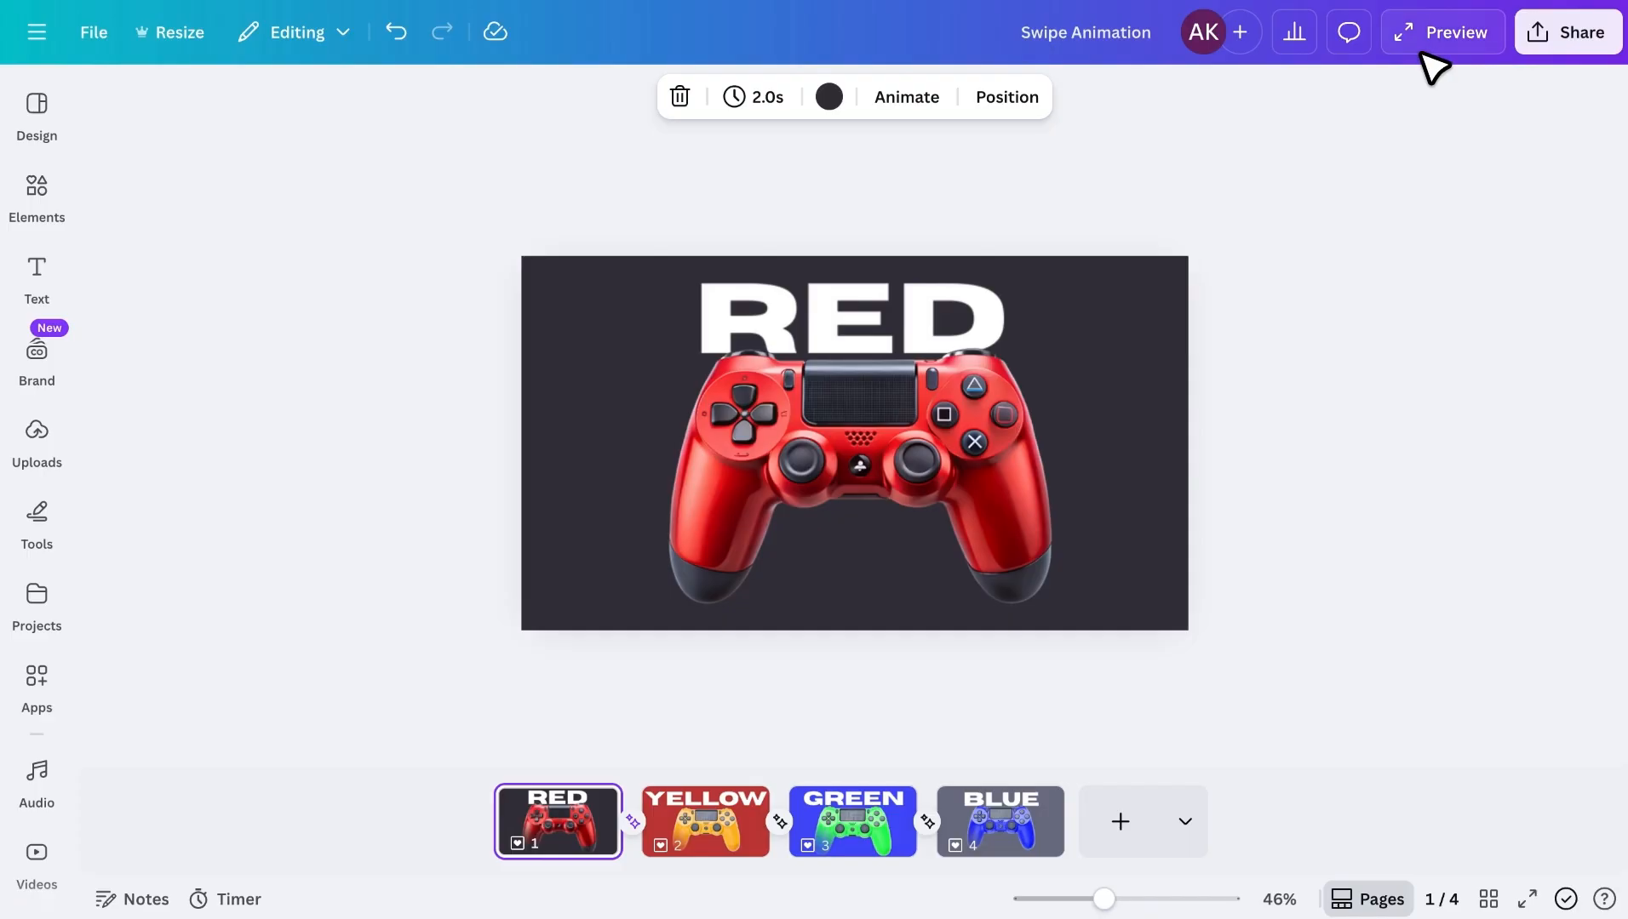